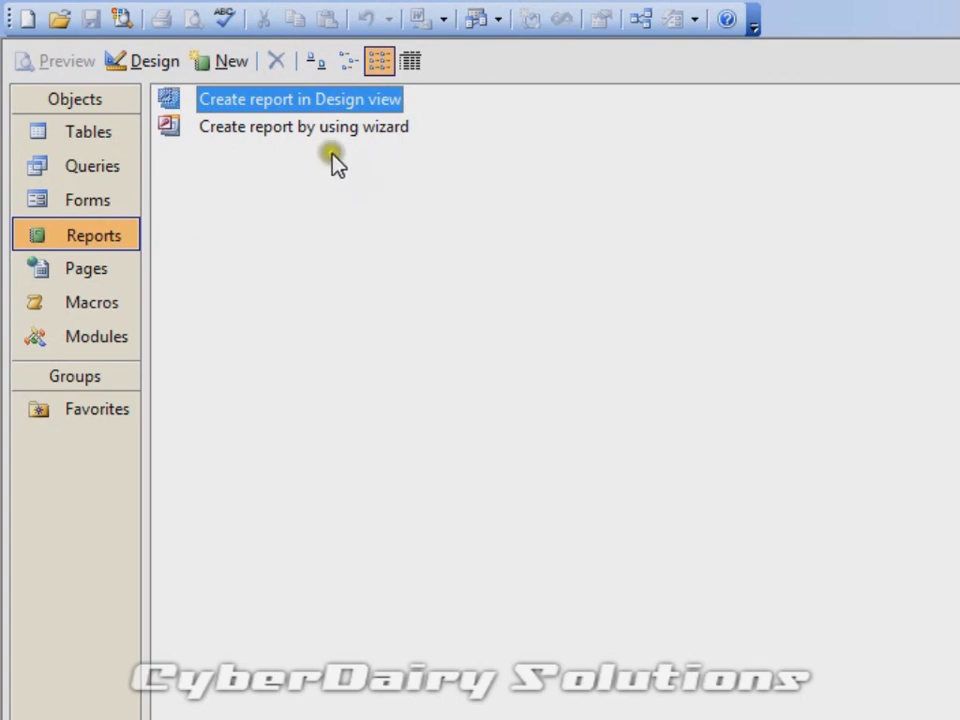
click(300, 127)
click(290, 100)
click(263, 131)
click(254, 103)
click(280, 134)
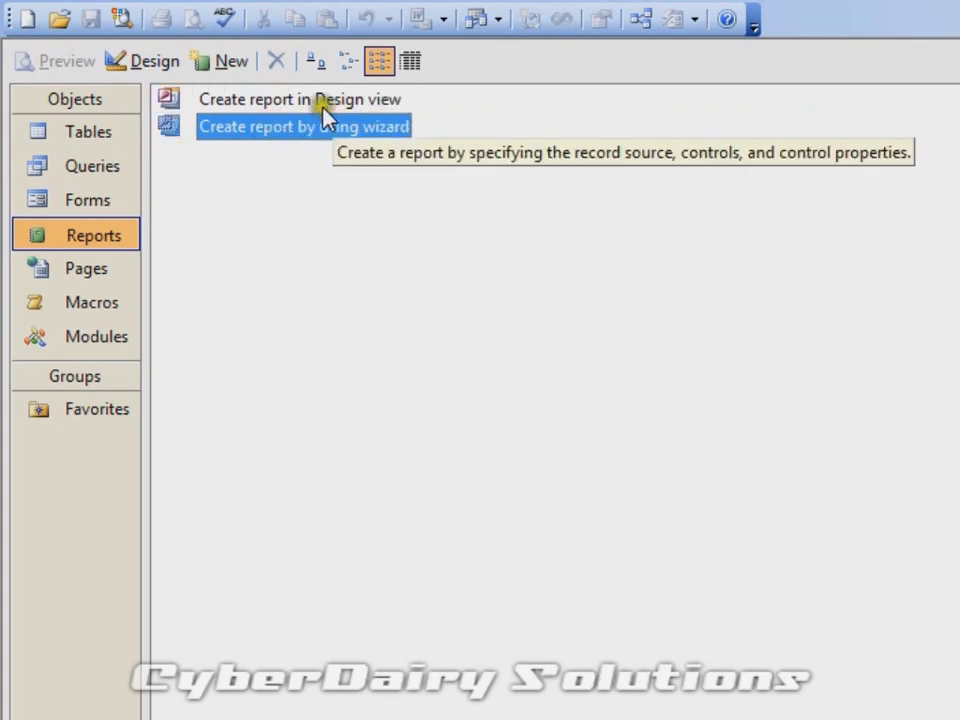
Create a new report in Design view and move the empty field list toward the edge of the report grid
double_click(267, 106)
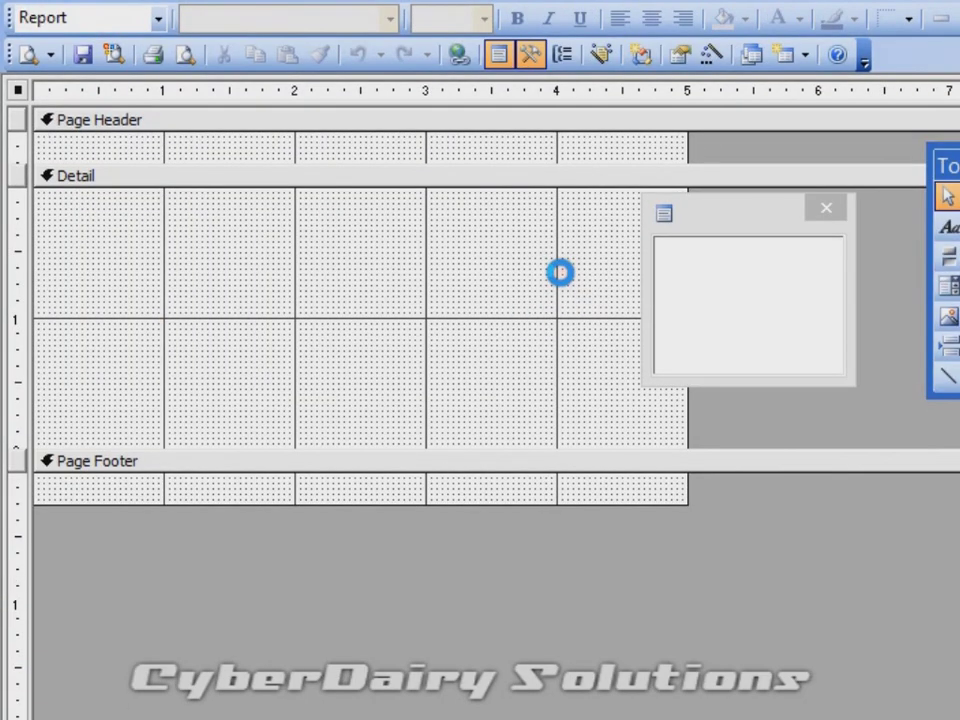
drag(732, 218, 806, 226)
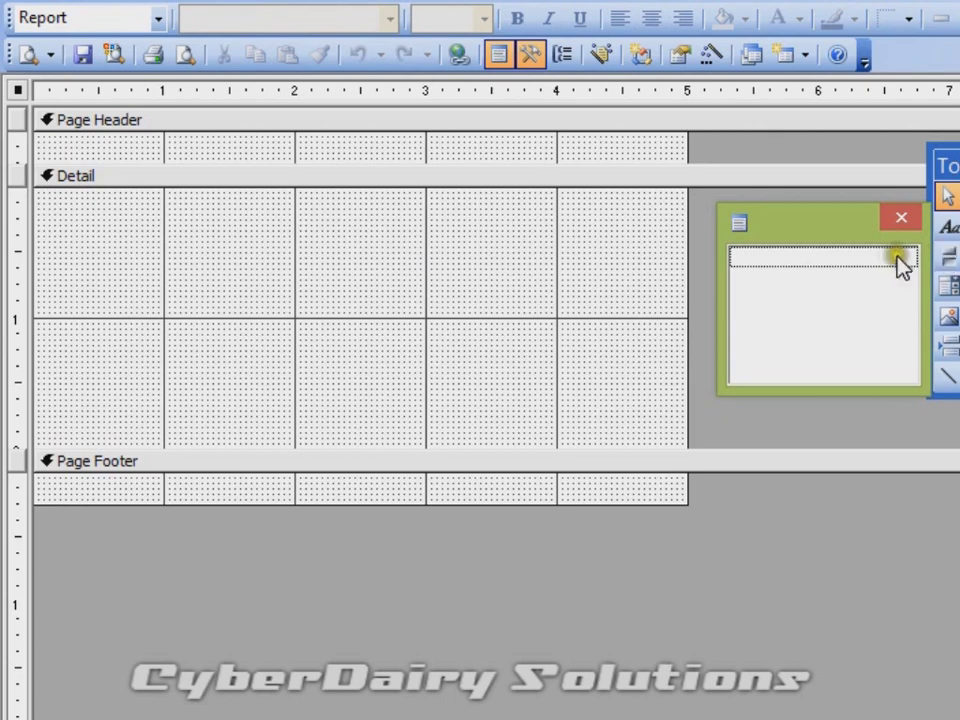
drag(817, 224, 779, 222)
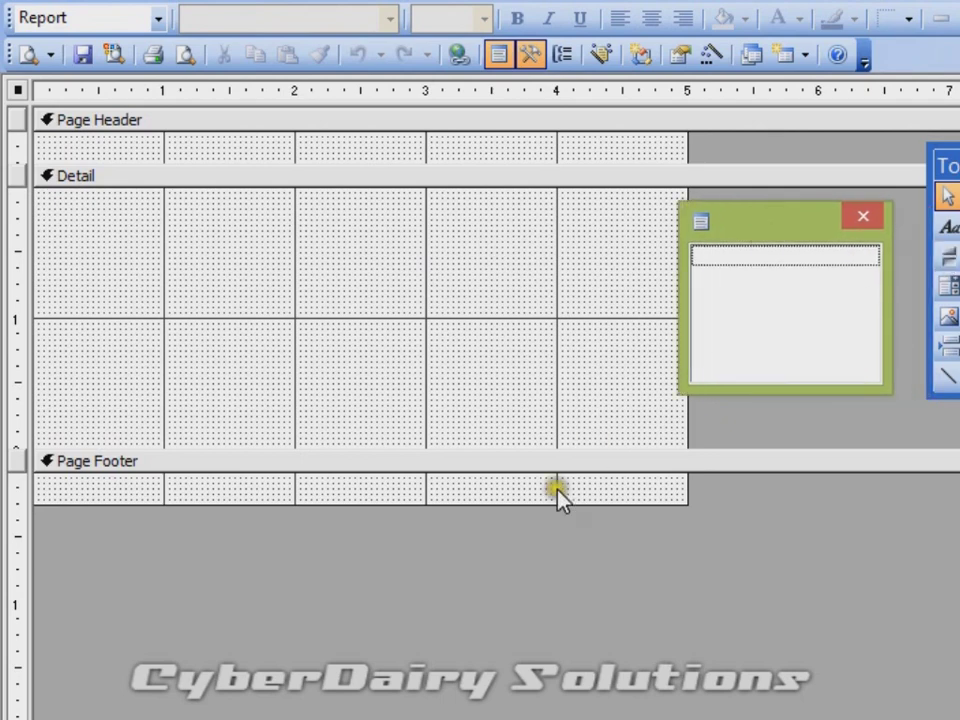
Open the report's properties and set its Record Source to the student table
right_click(424, 613)
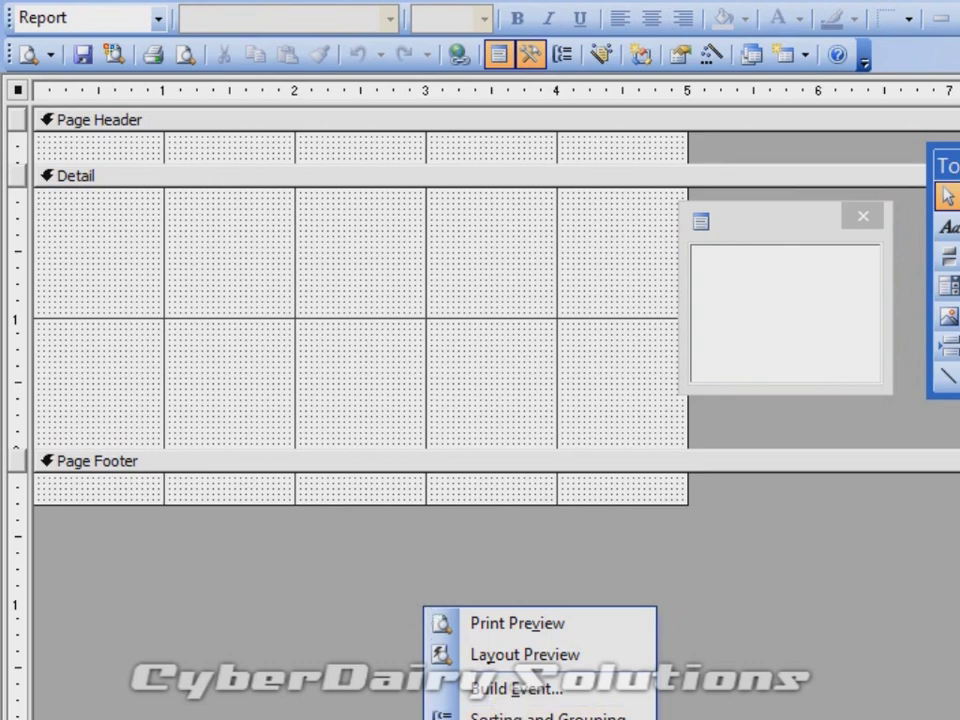
click(520, 715)
click(621, 311)
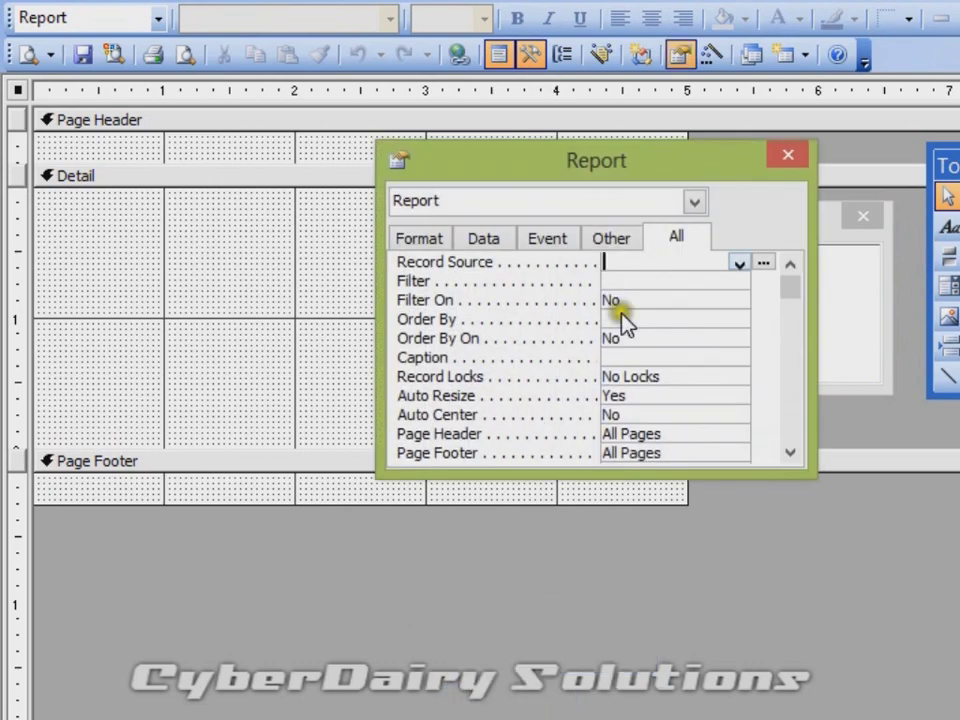
click(698, 206)
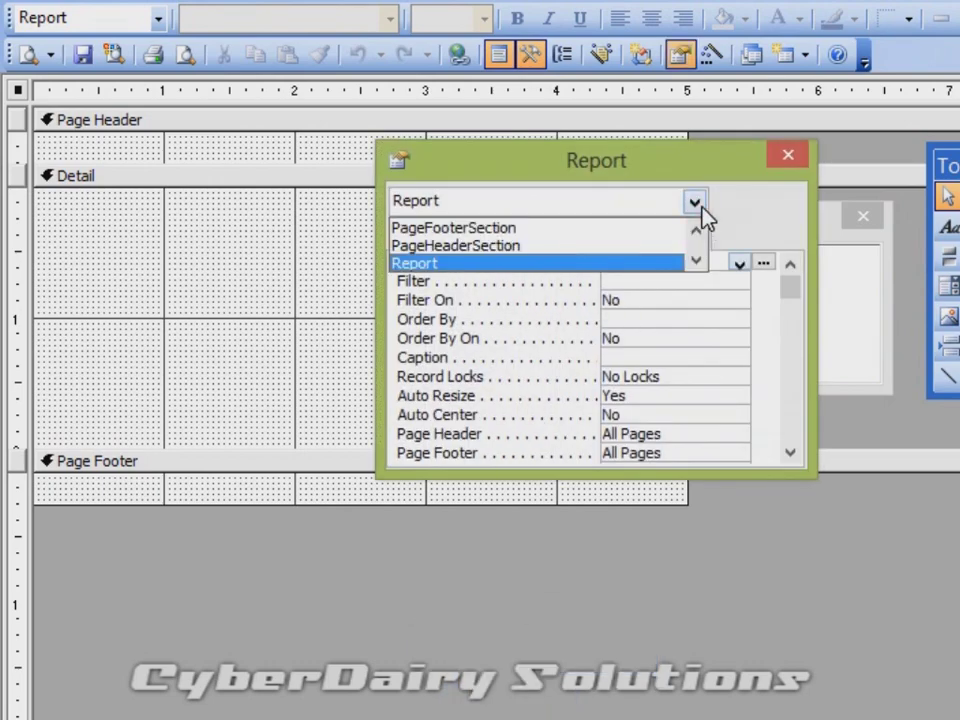
click(699, 204)
click(531, 207)
click(570, 206)
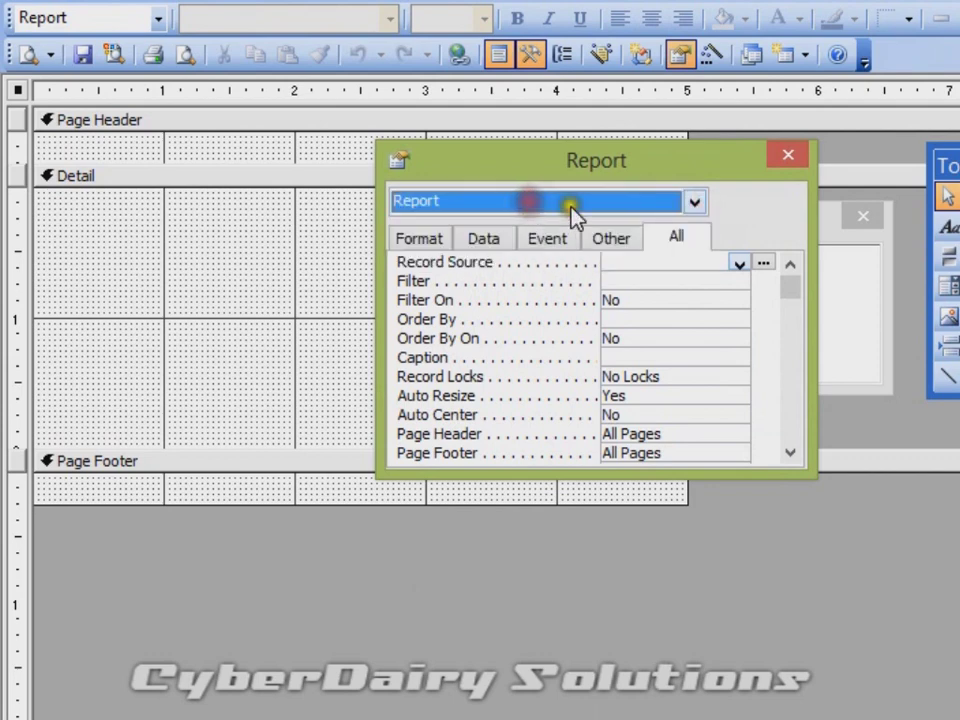
click(683, 240)
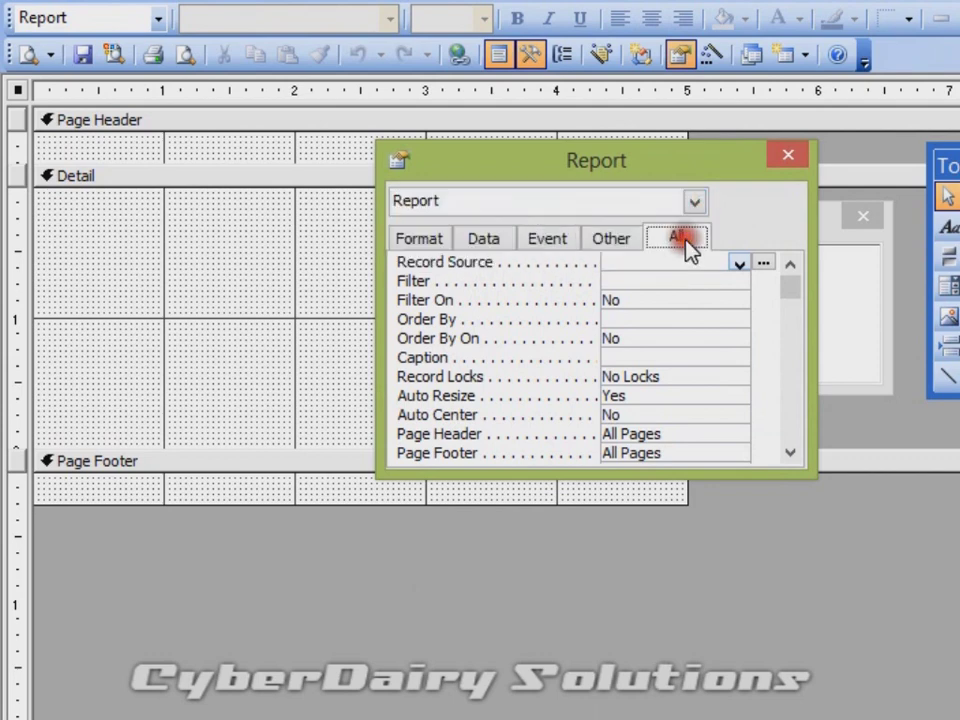
click(738, 263)
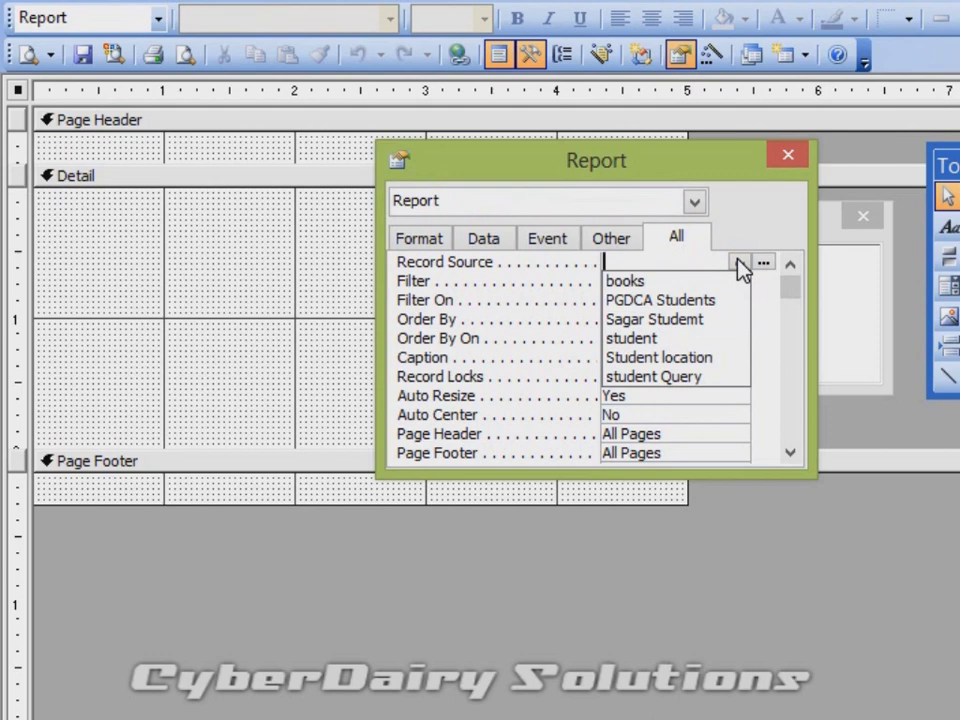
click(686, 338)
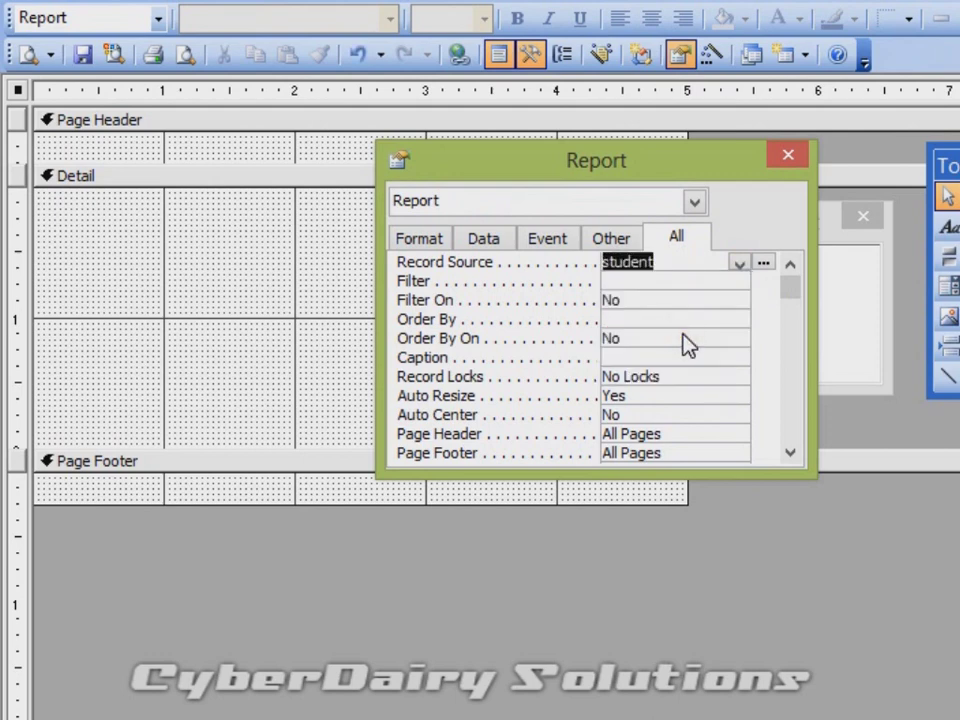
click(705, 321)
Close the report's property sheet and place the student field list beside the report grid
drag(733, 178, 575, 160)
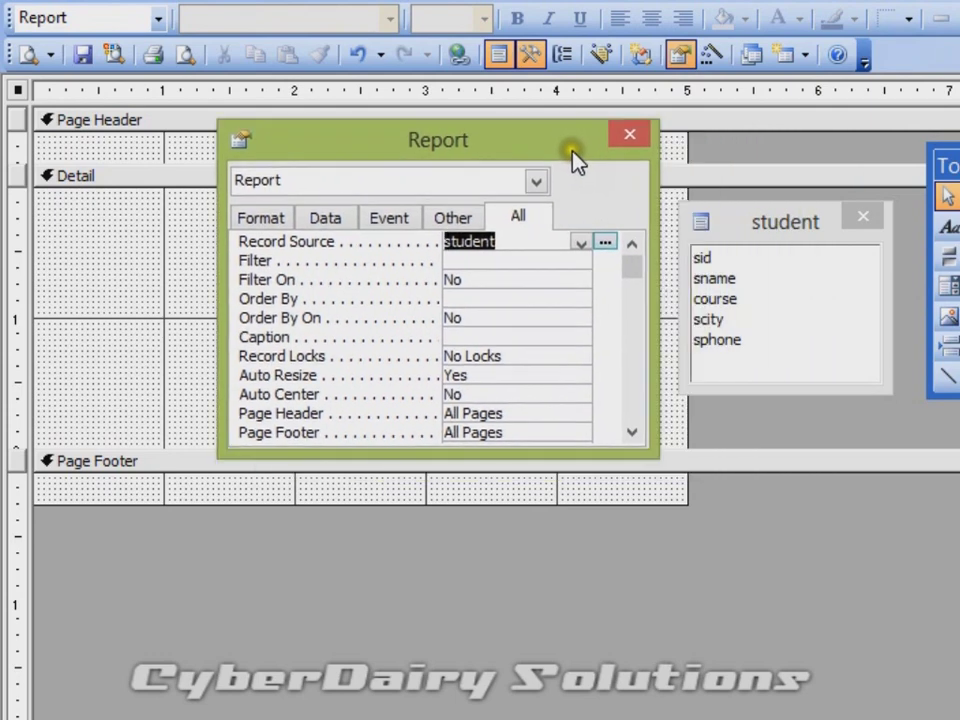
click(777, 221)
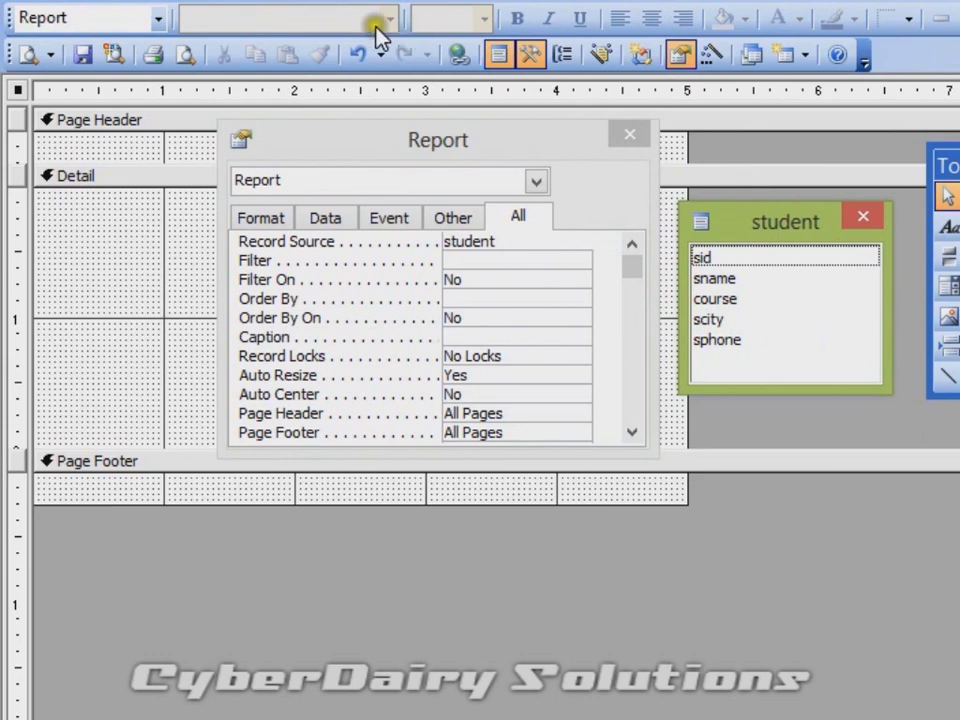
click(176, 3)
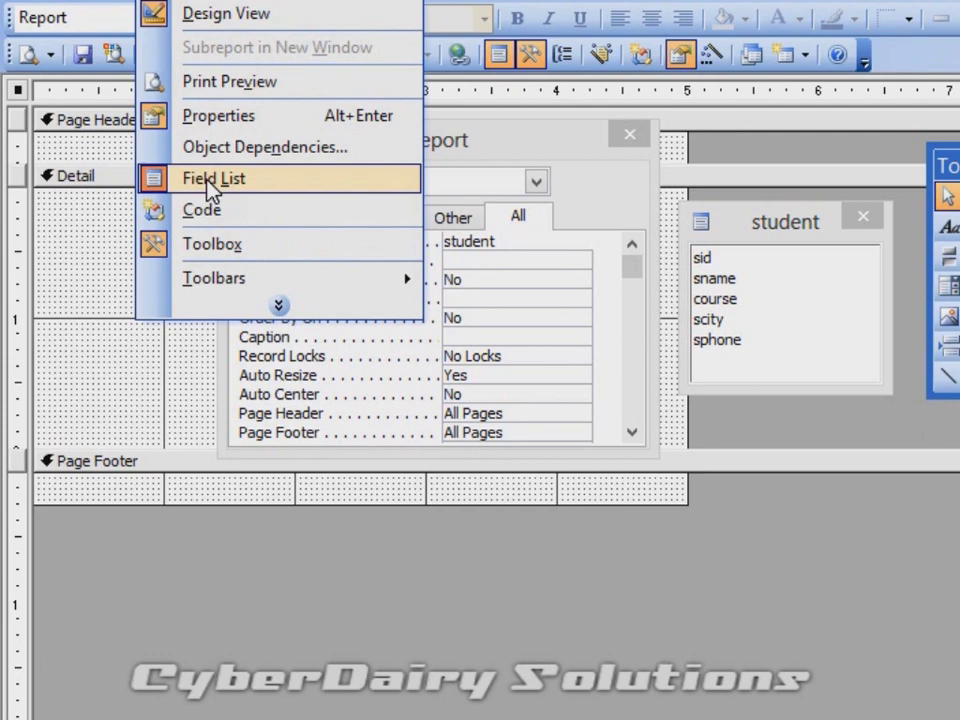
click(557, 152)
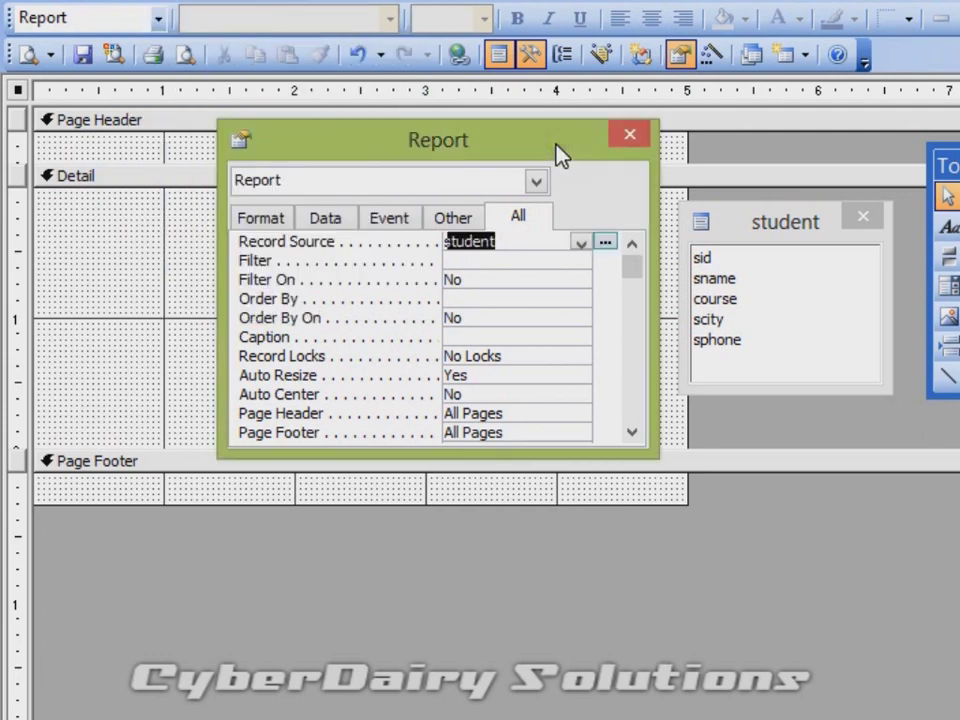
click(628, 140)
mouse_move(774, 240)
mouse_down()
mouse_move(774, 228)
mouse_move(792, 232)
mouse_up()
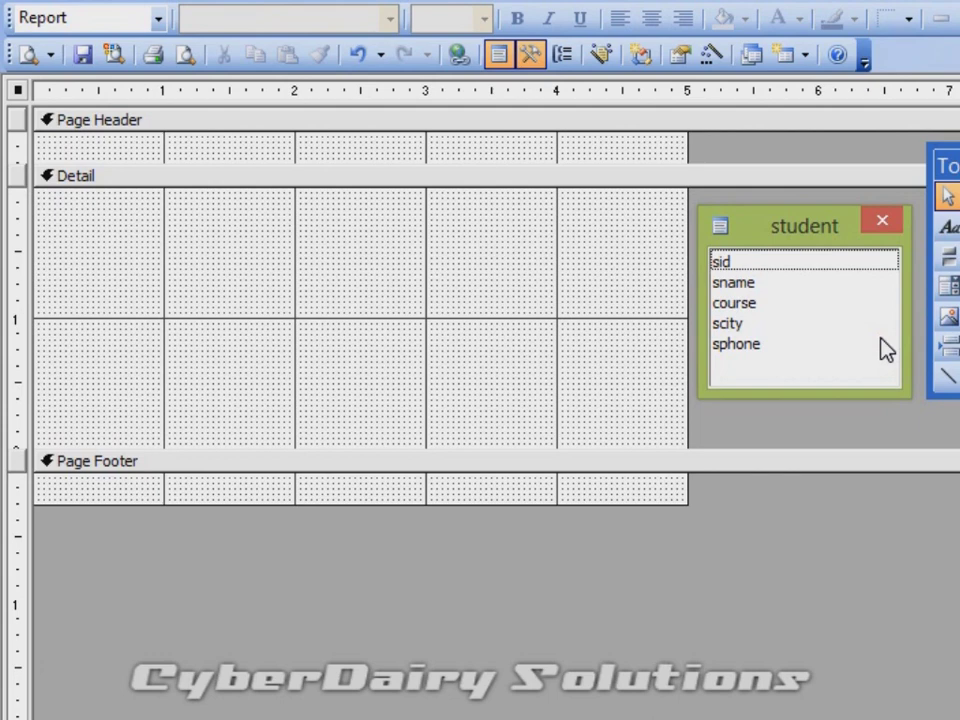
Enlarge the Page Header section to about 0.75 inch tall
click(740, 281)
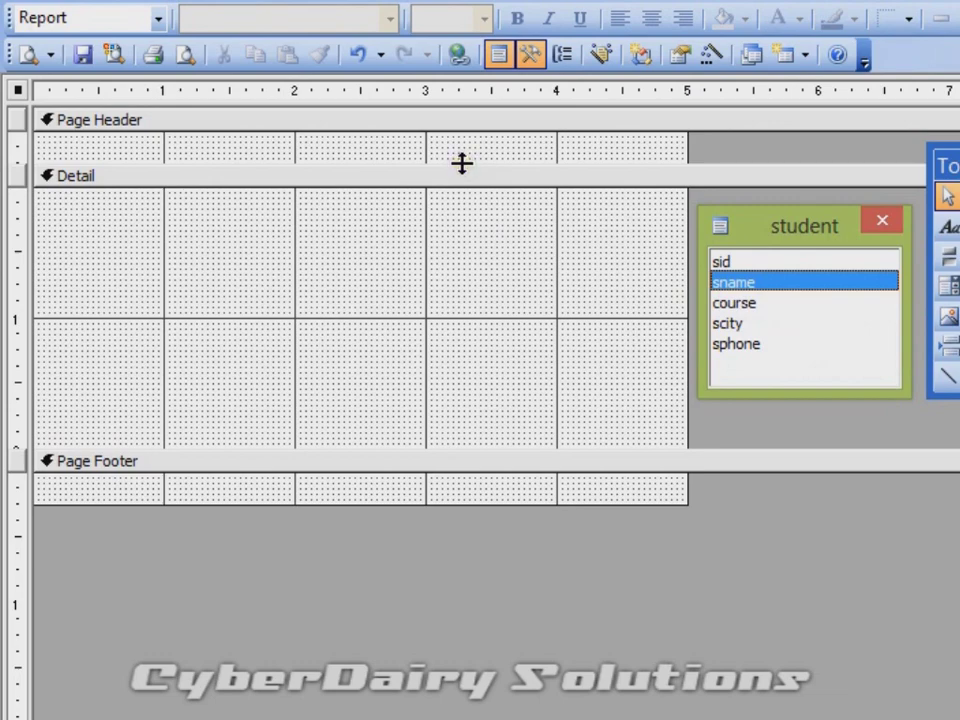
drag(461, 163, 463, 188)
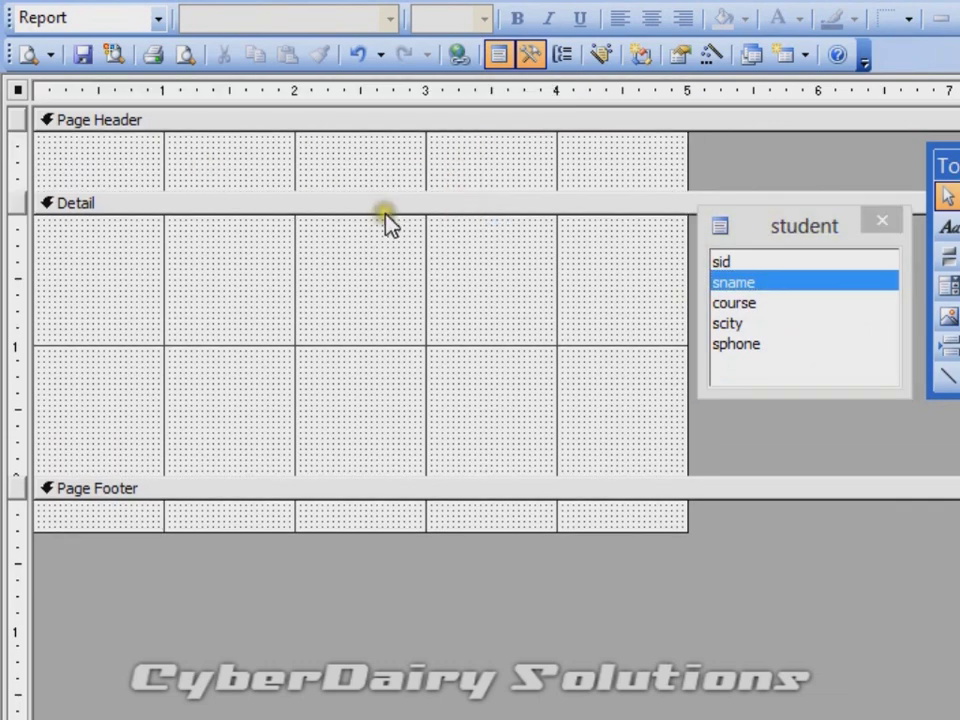
drag(383, 200, 381, 225)
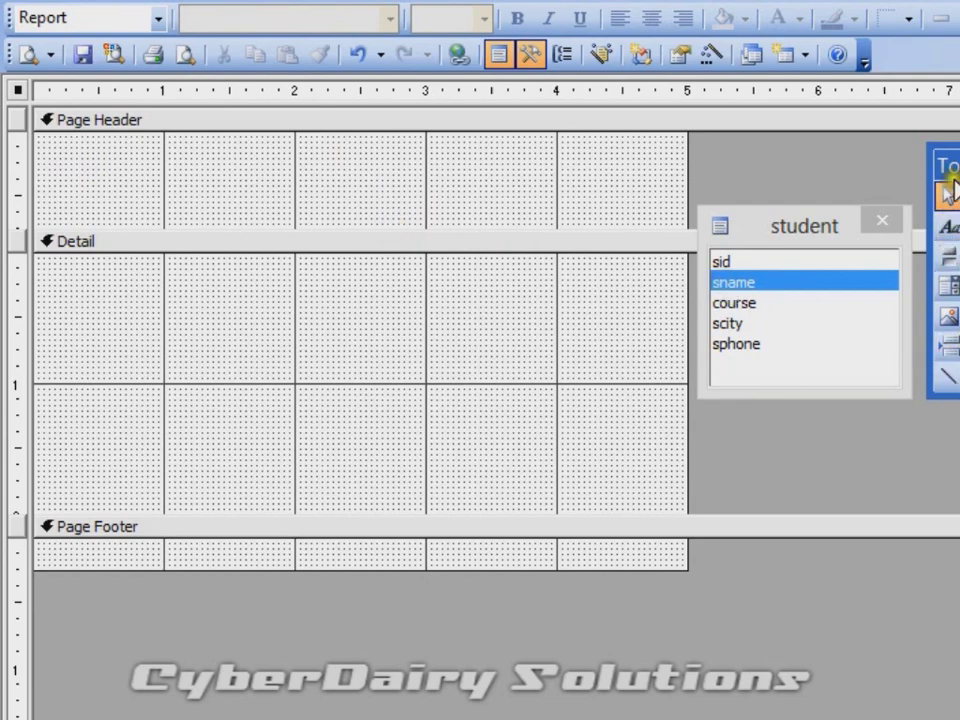
Draw a label about 3 inches wide and 0.6 inch tall in the Page Header, reading "CyberDairy Solutions"
drag(952, 170, 694, 431)
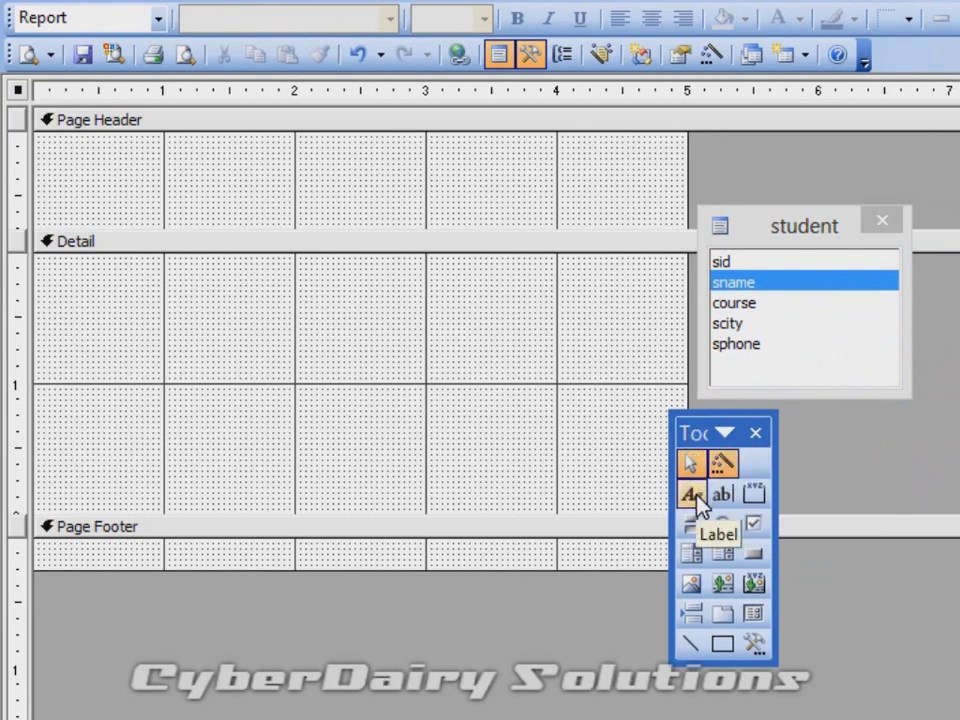
click(694, 496)
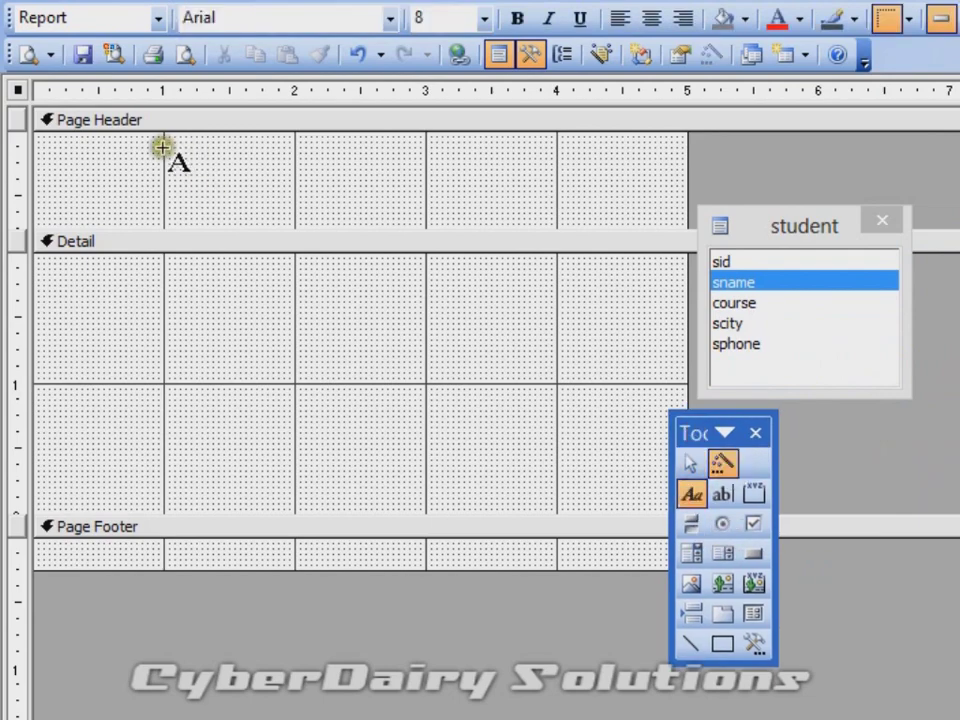
drag(165, 148, 553, 216)
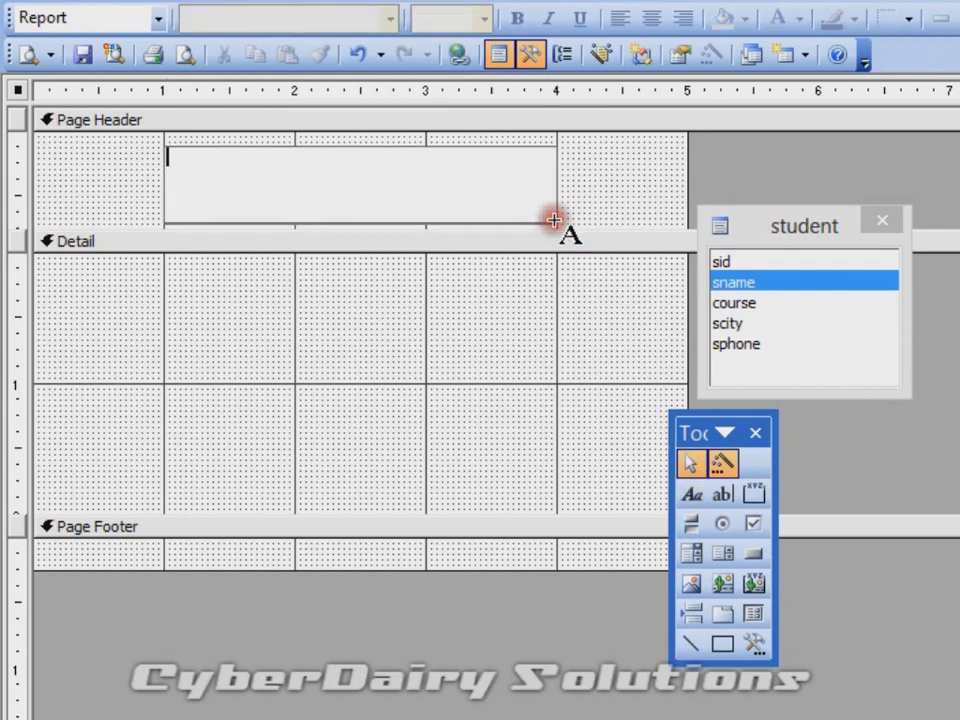
text(Cy)
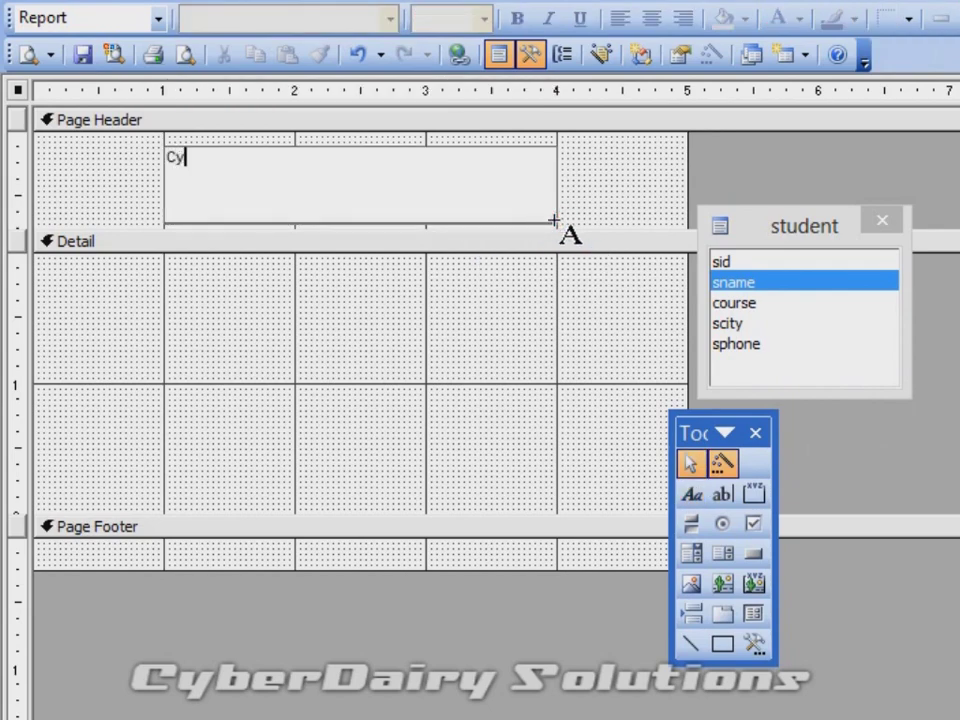
text(berDairy Solutions)
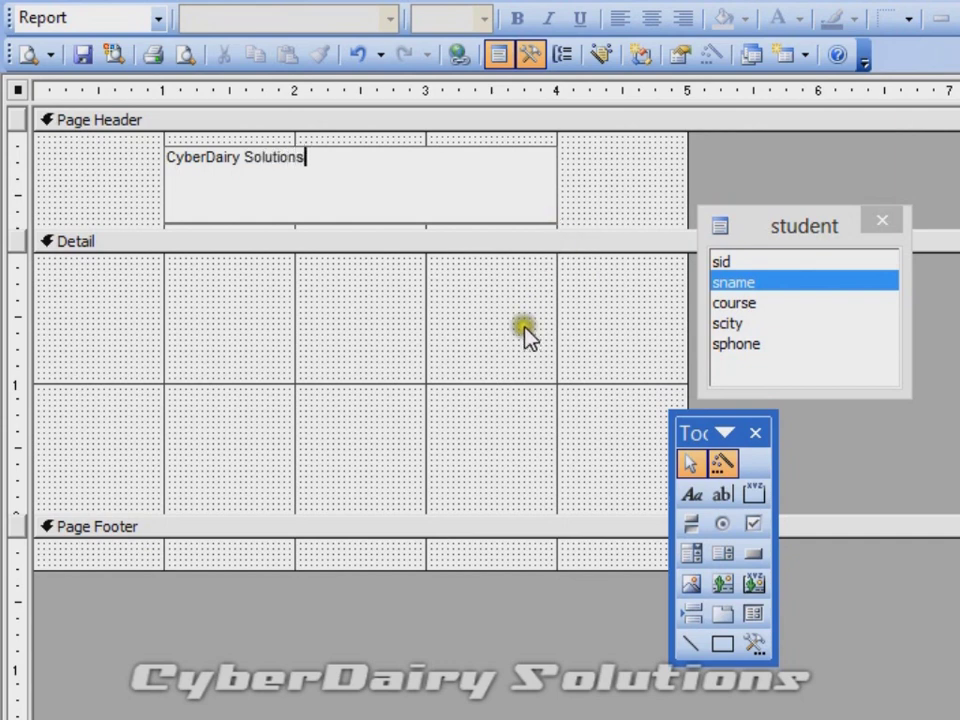
click(489, 326)
click(246, 178)
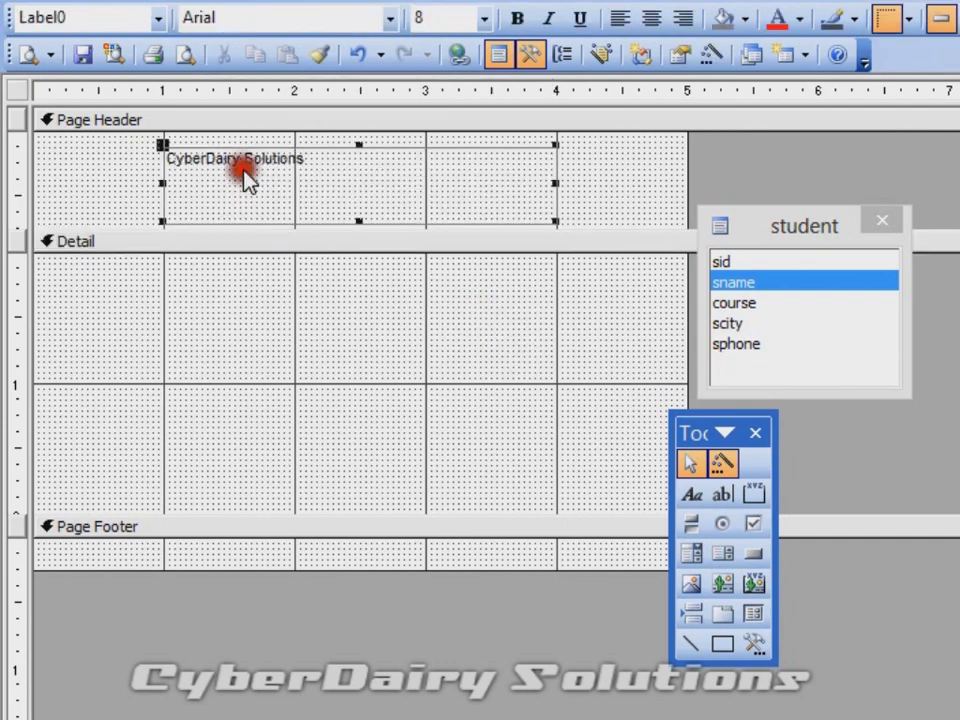
click(305, 18)
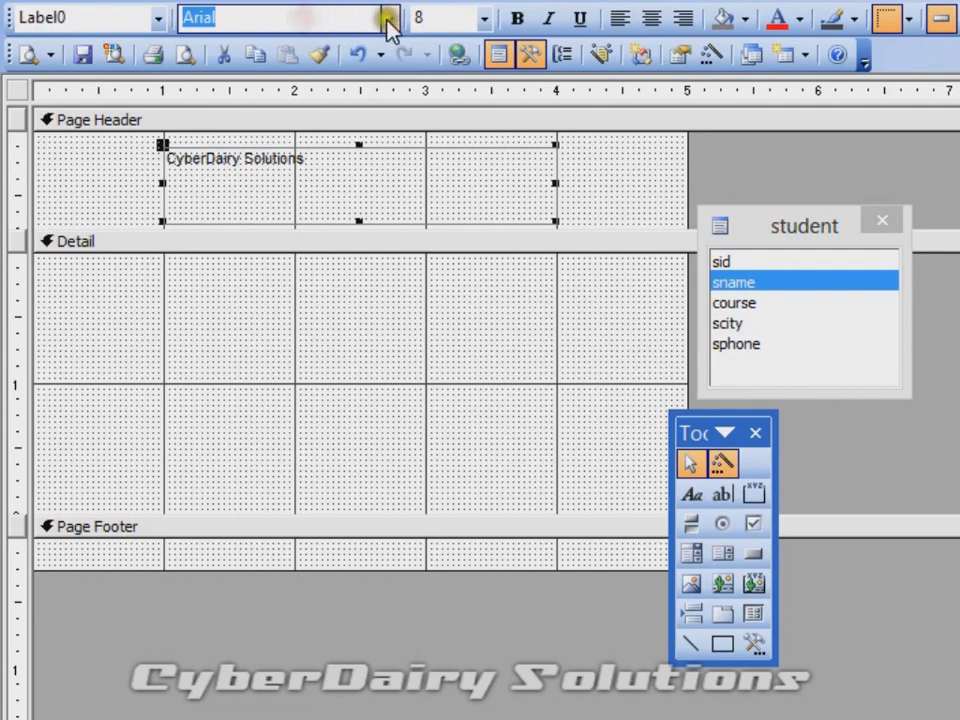
click(283, 316)
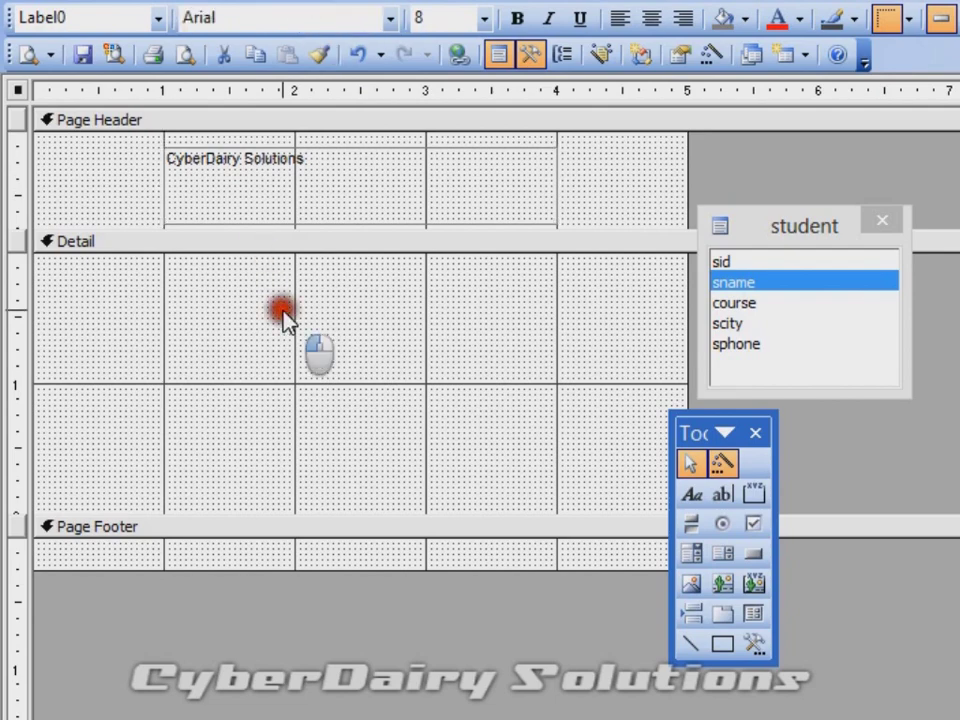
click(245, 192)
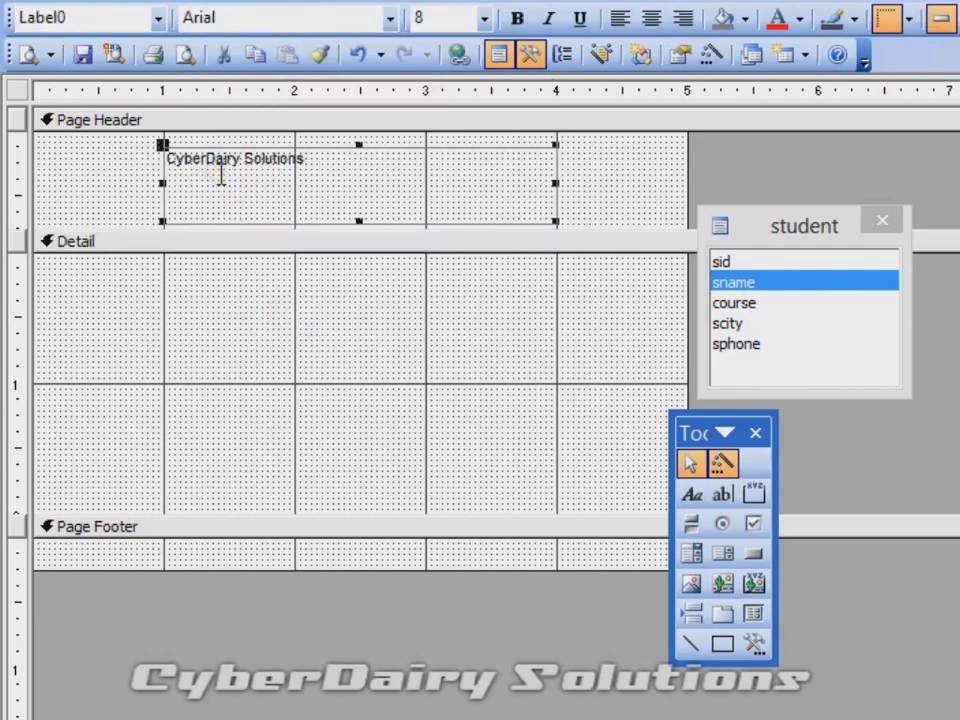
click(240, 276)
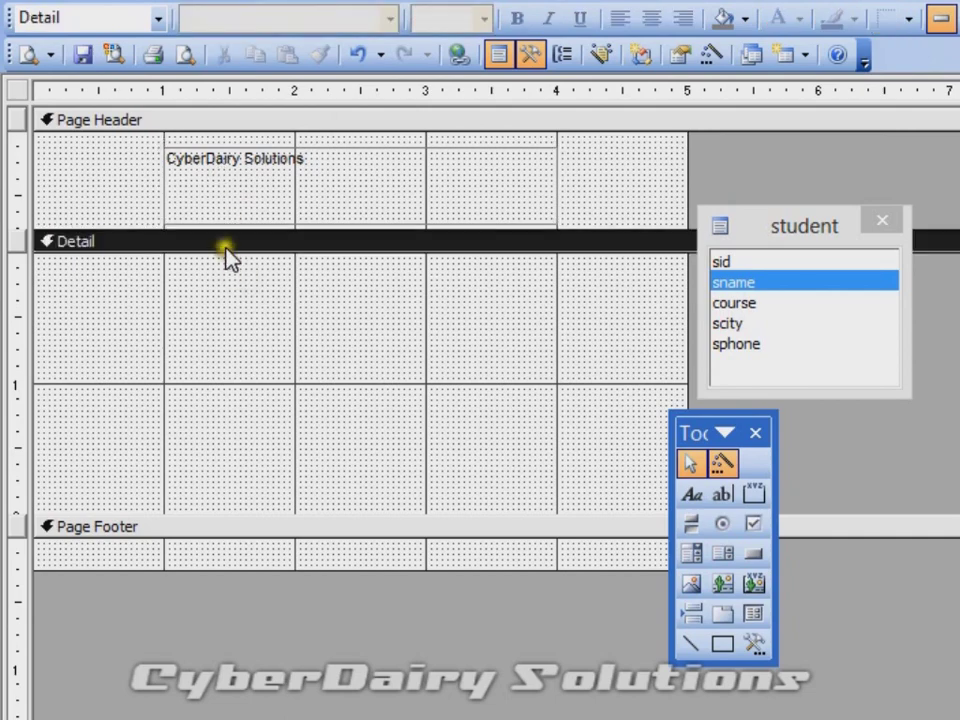
Set the font of the "CyberDairy Solutions" label in the Page Header to Nationalyze
click(195, 181)
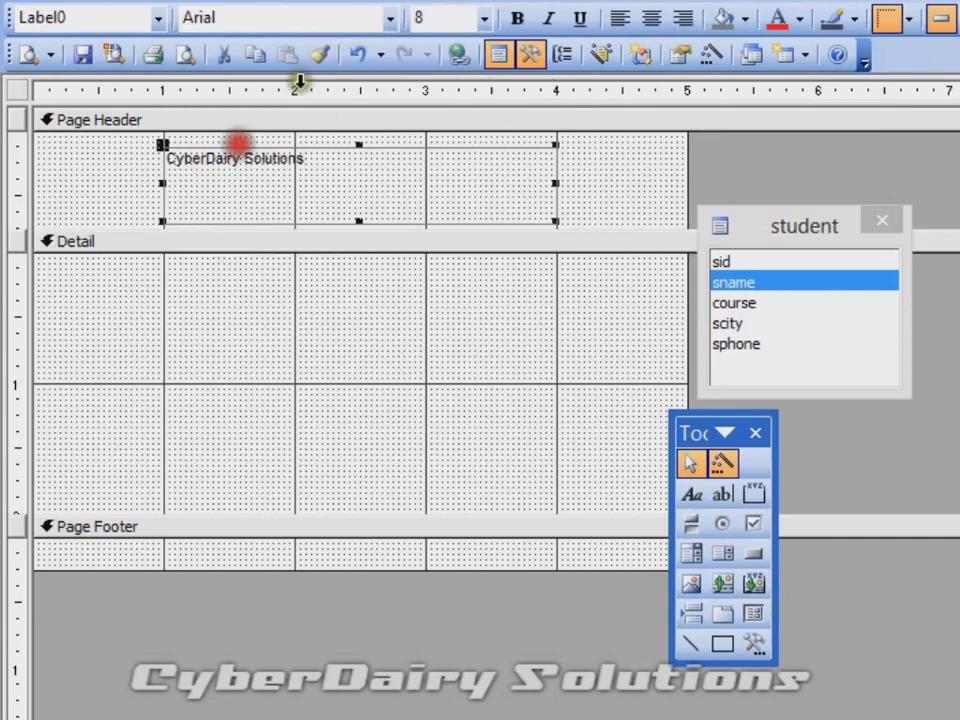
click(306, 27)
text(Nationalyze)
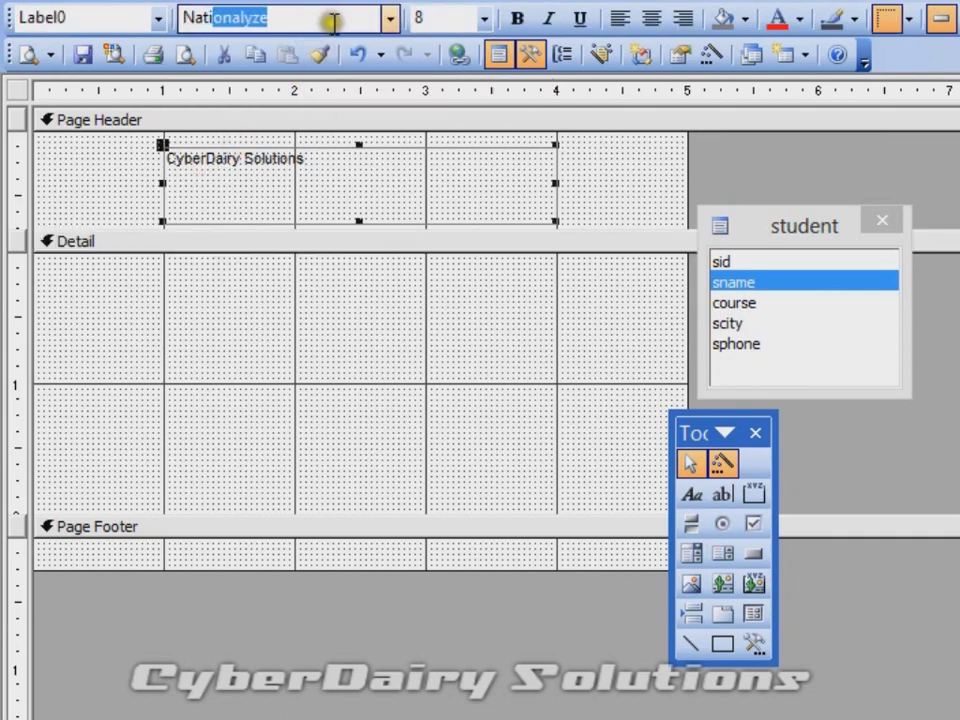
click(423, 22)
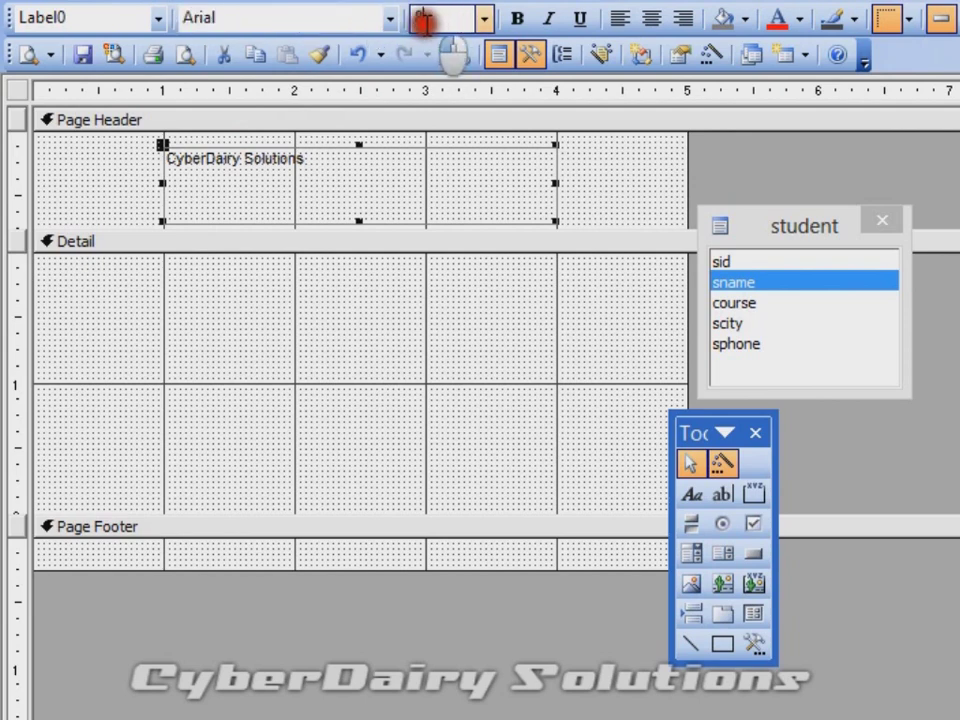
click(353, 22)
text(Nationalyze)
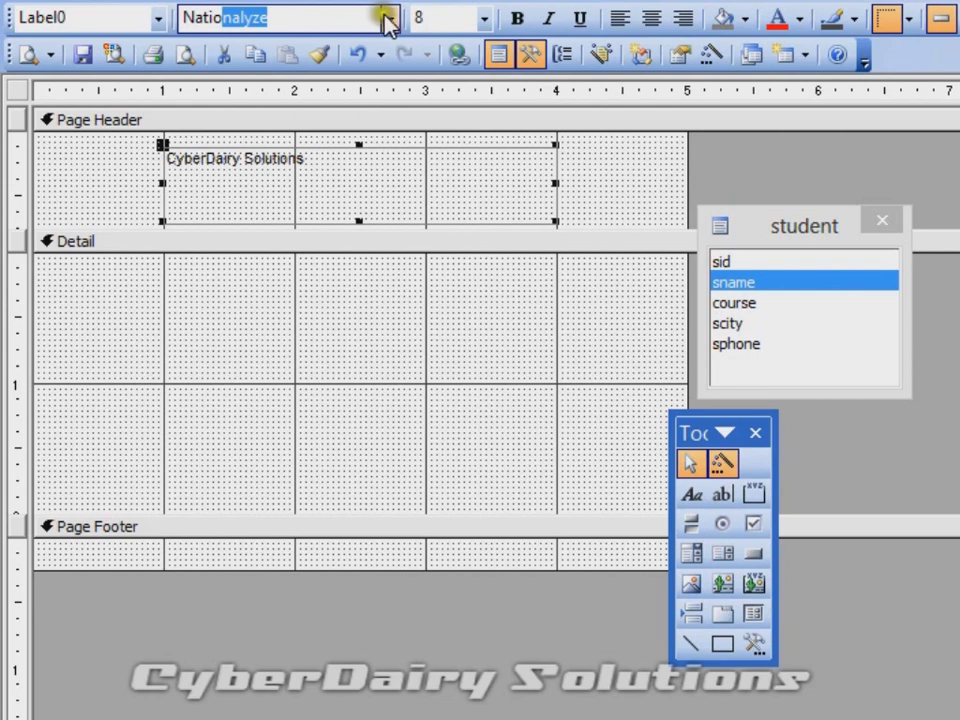
click(367, 22)
key(Return)
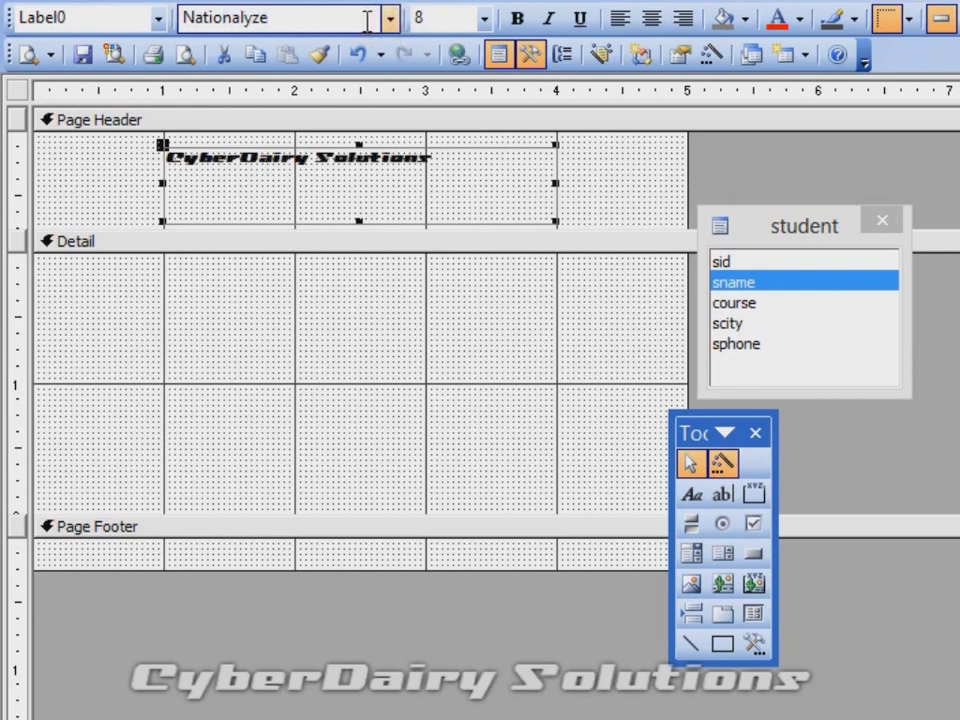
Set the font size of the "CyberDairy Solutions" label to 20
click(452, 20)
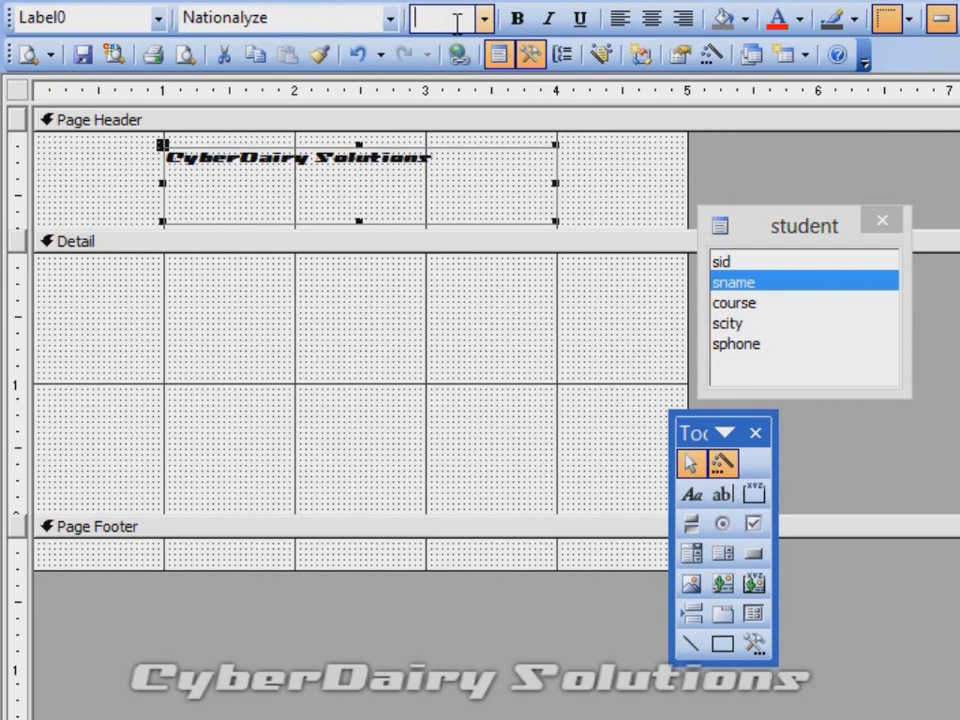
text(20)
key(Return)
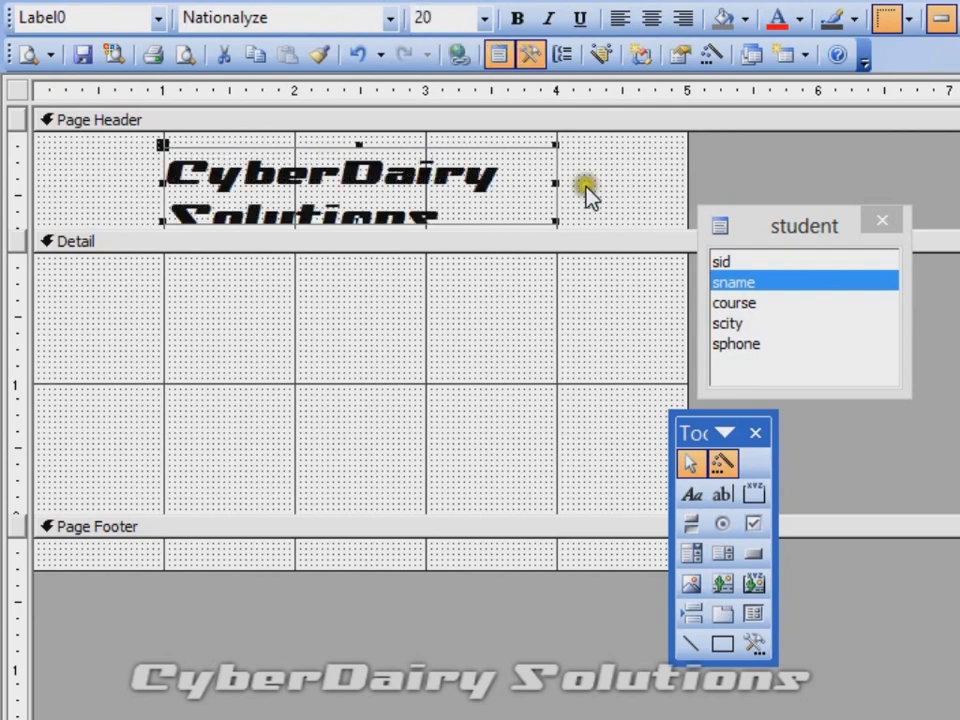
Widen the "CyberDairy Solutions" label on both sides to about 4.4 inches
drag(553, 188, 642, 187)
drag(158, 187, 72, 180)
double_click(289, 171)
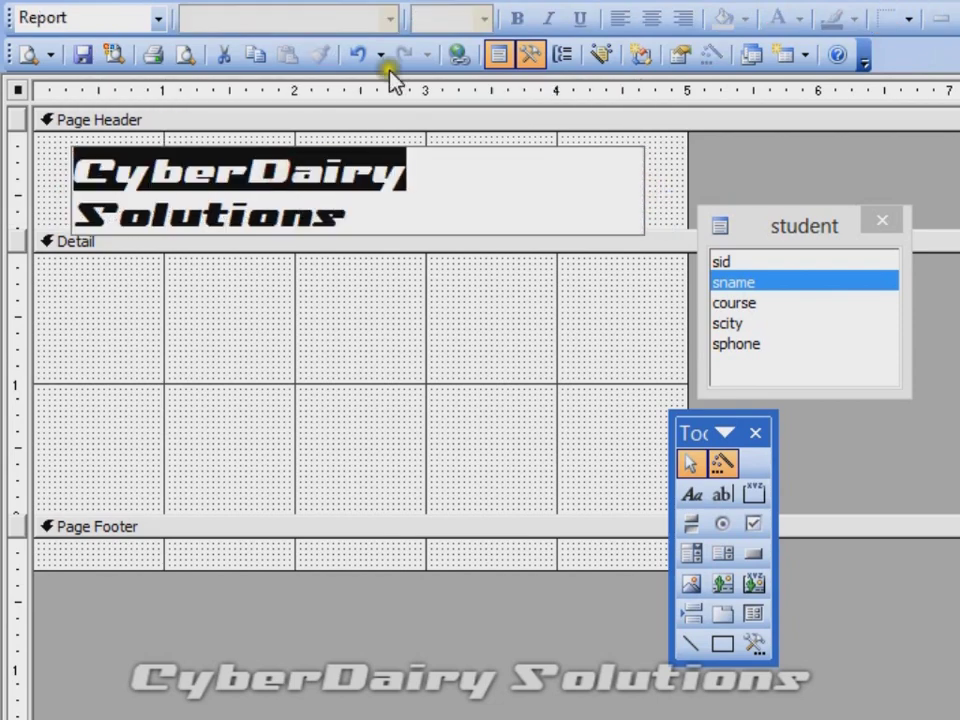
click(369, 306)
click(369, 306)
click(430, 190)
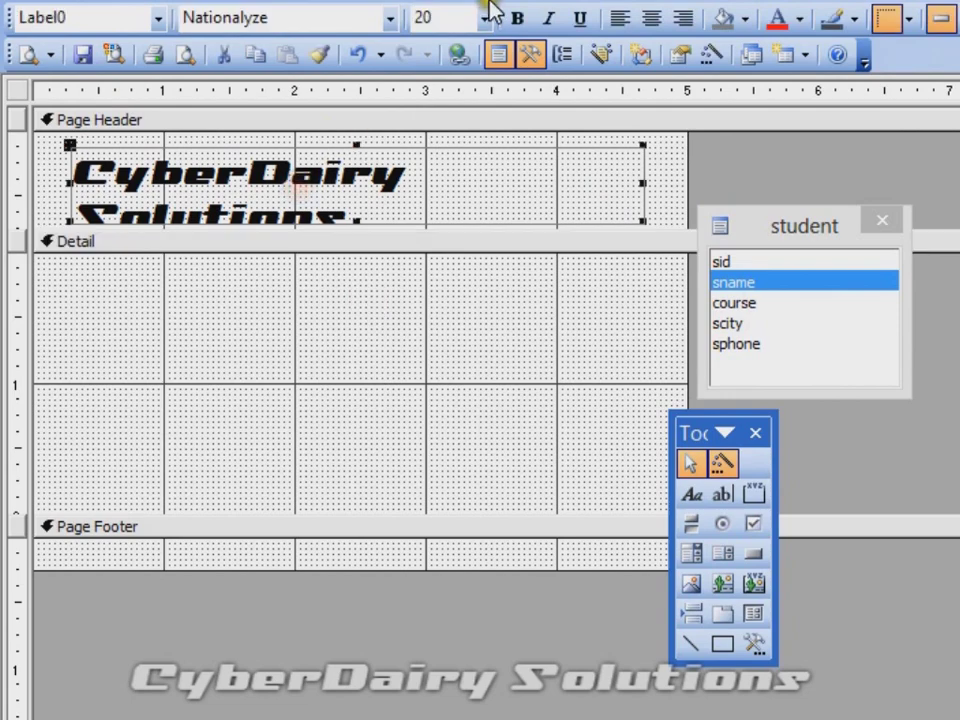
Format the "CyberDairy Solutions" label with font size 16, centered alignment and red text
click(460, 10)
text(16)
key(Return)
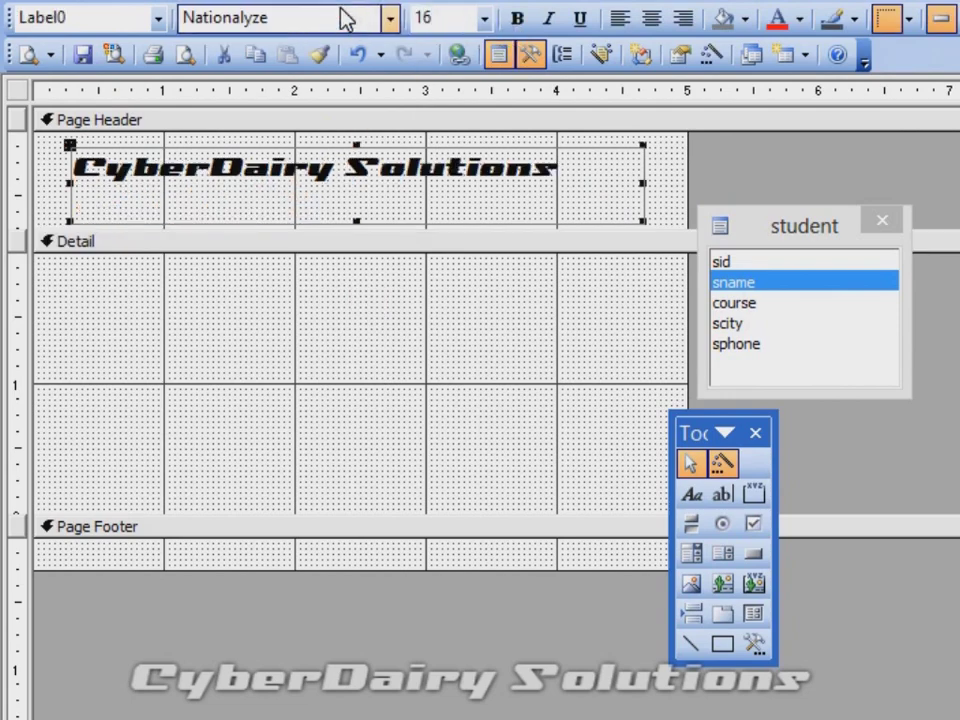
click(651, 21)
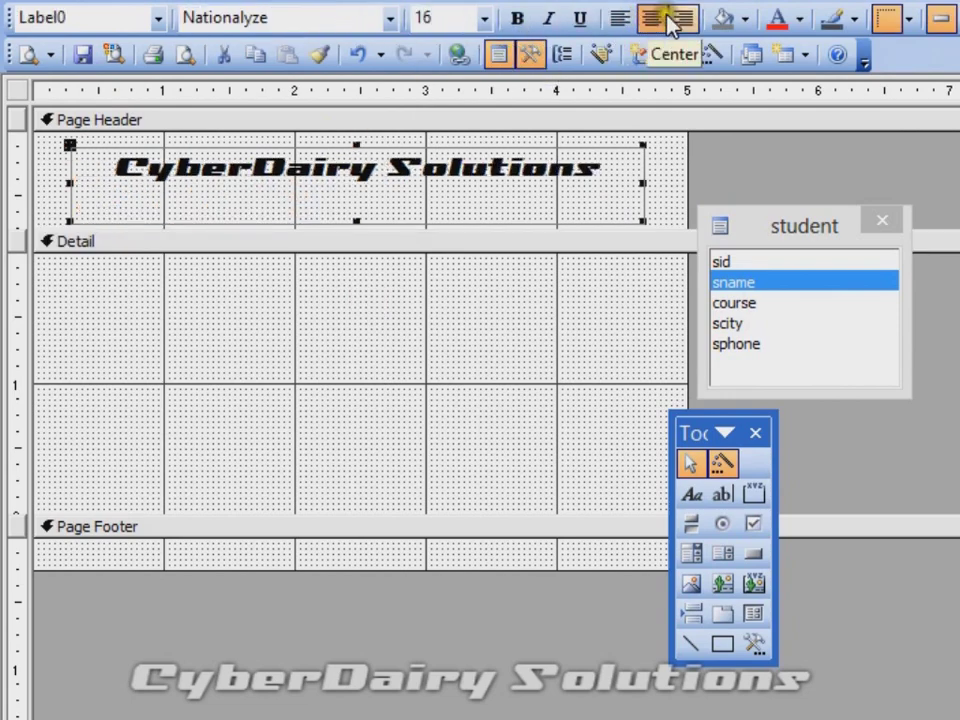
click(780, 18)
click(397, 364)
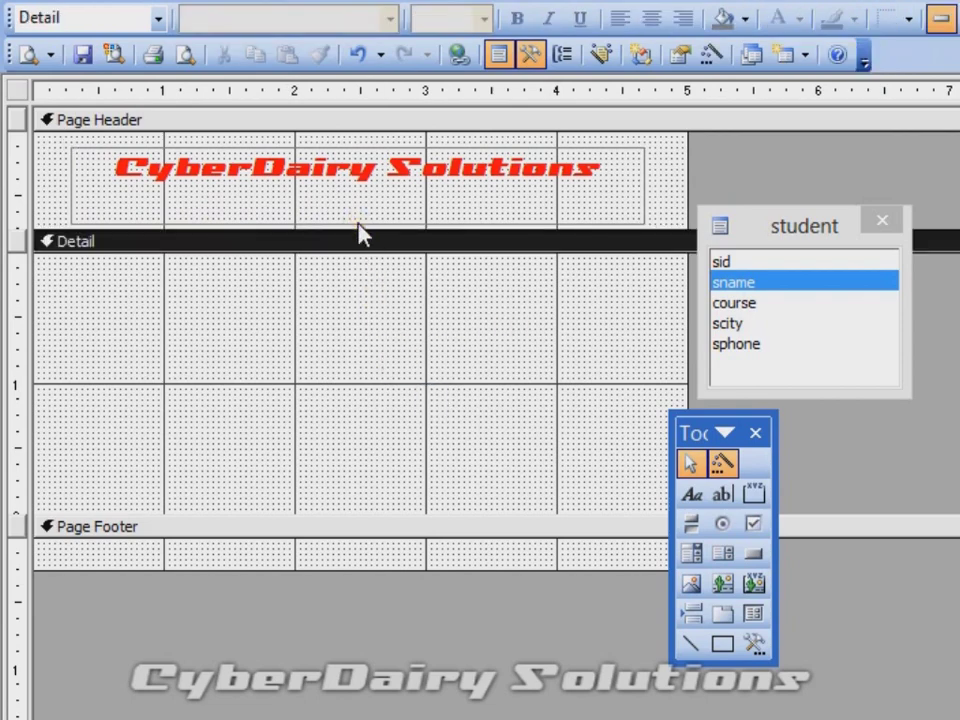
Reduce the Page Header height to about 0.7 inch and save the report as "student report"
drag(356, 225, 357, 199)
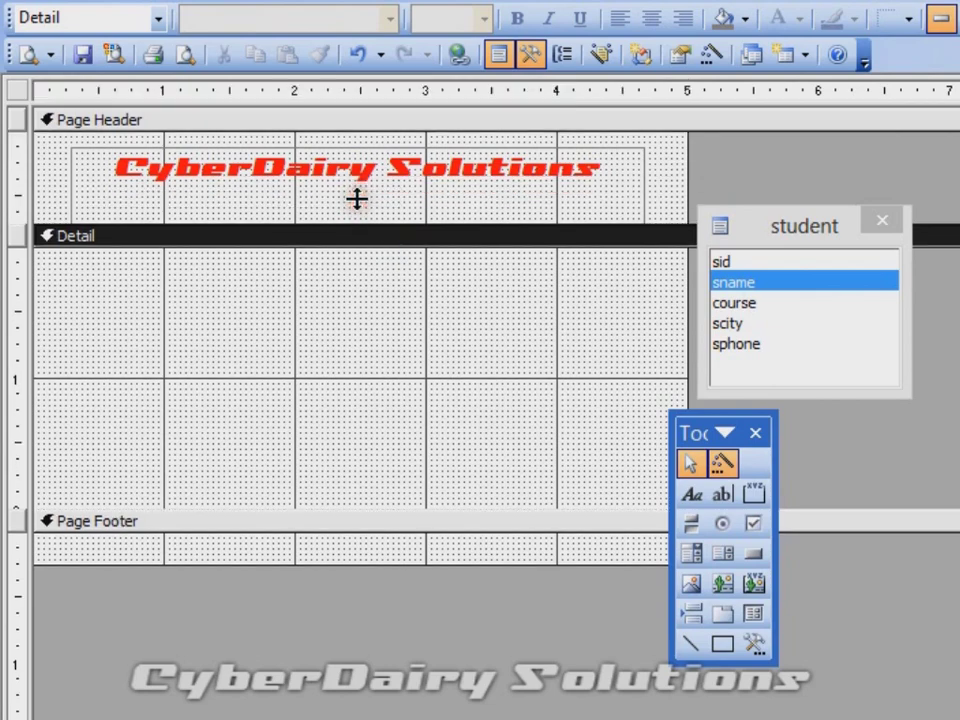
click(364, 276)
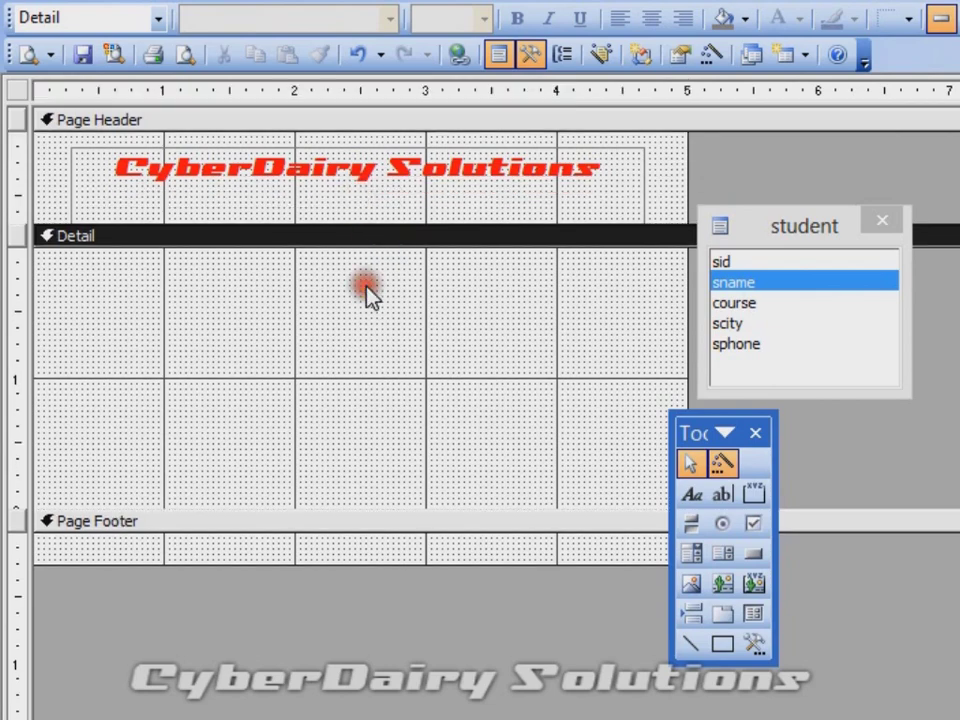
click(85, 56)
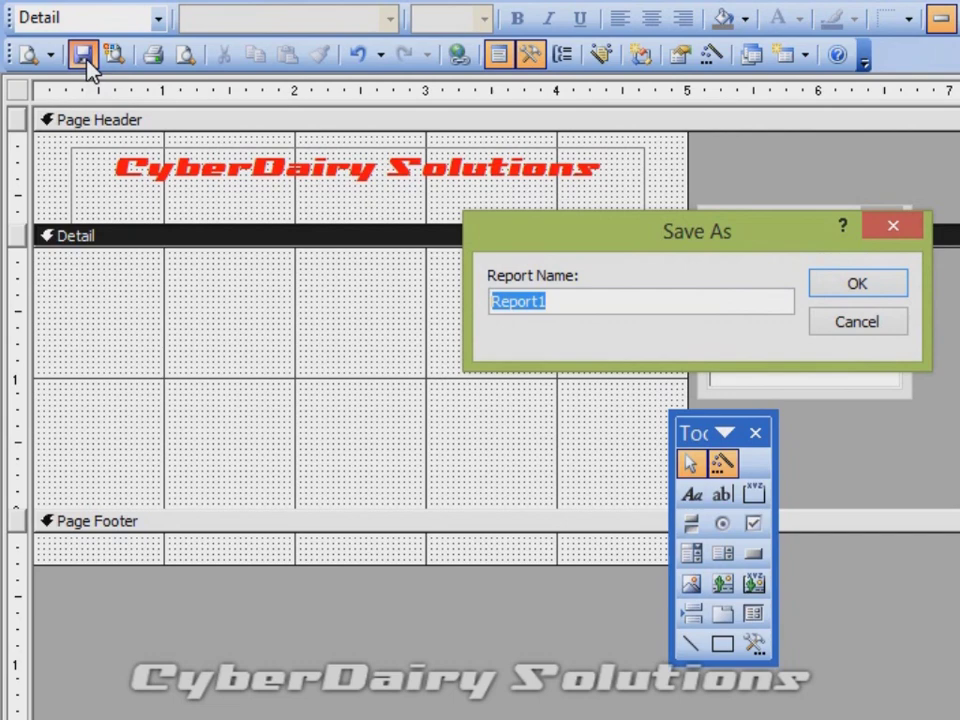
text(student )
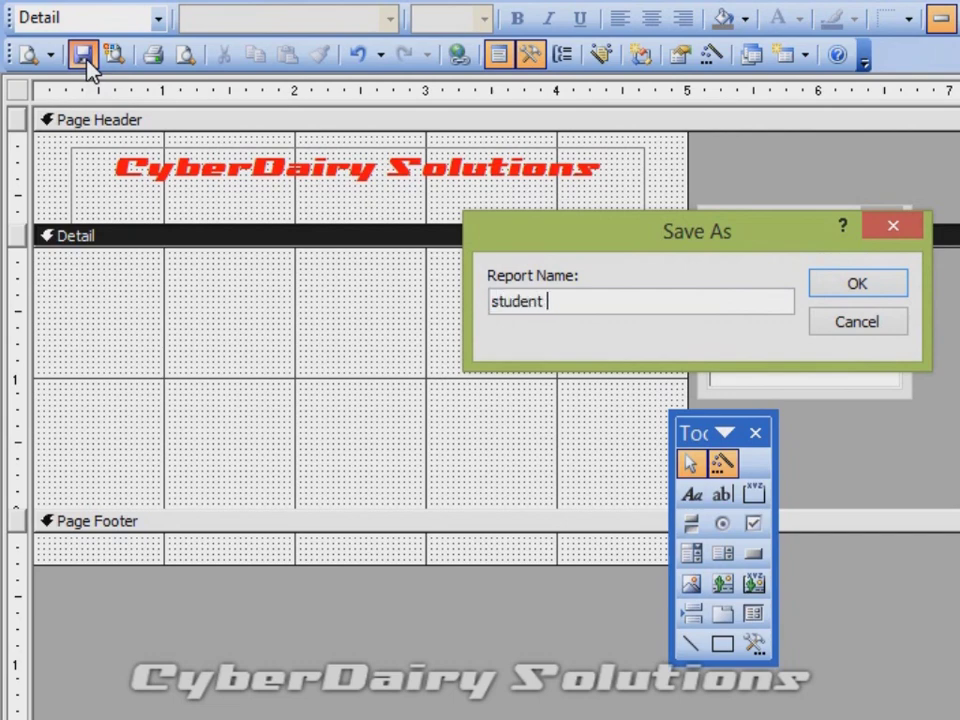
text(report)
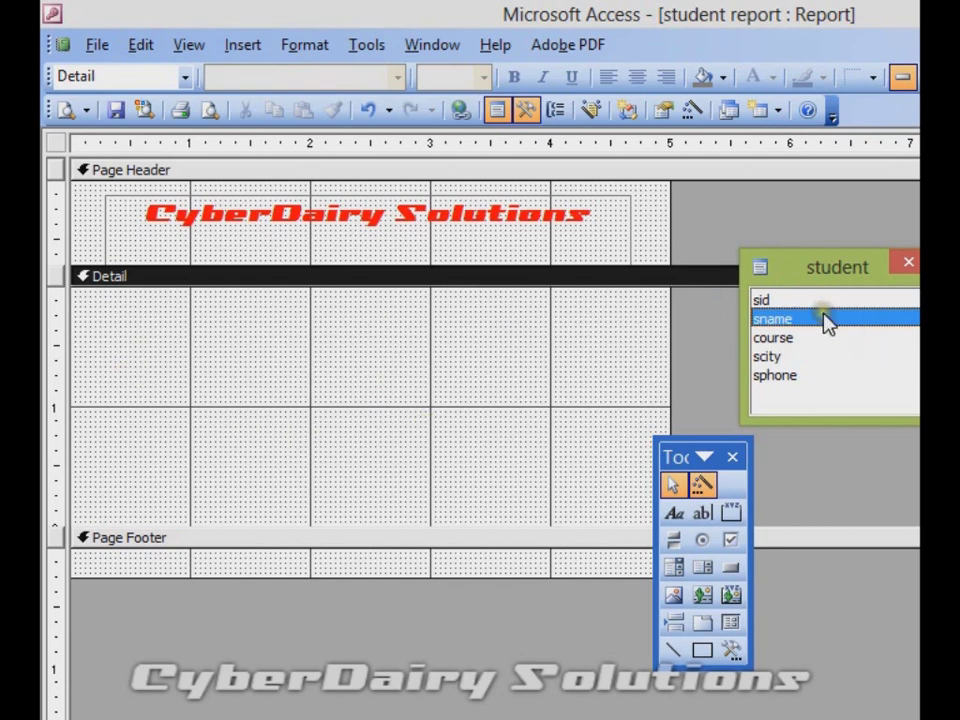
Add the sname and sphone fields from the student field list to the Detail section, one below the other
drag(826, 322, 208, 321)
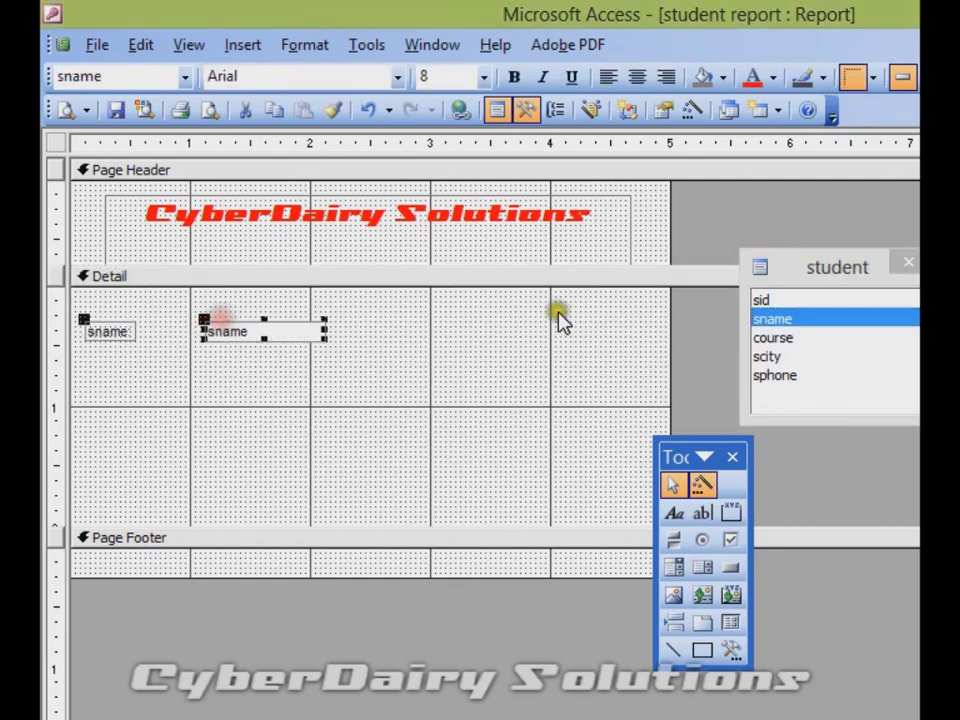
drag(788, 375, 210, 362)
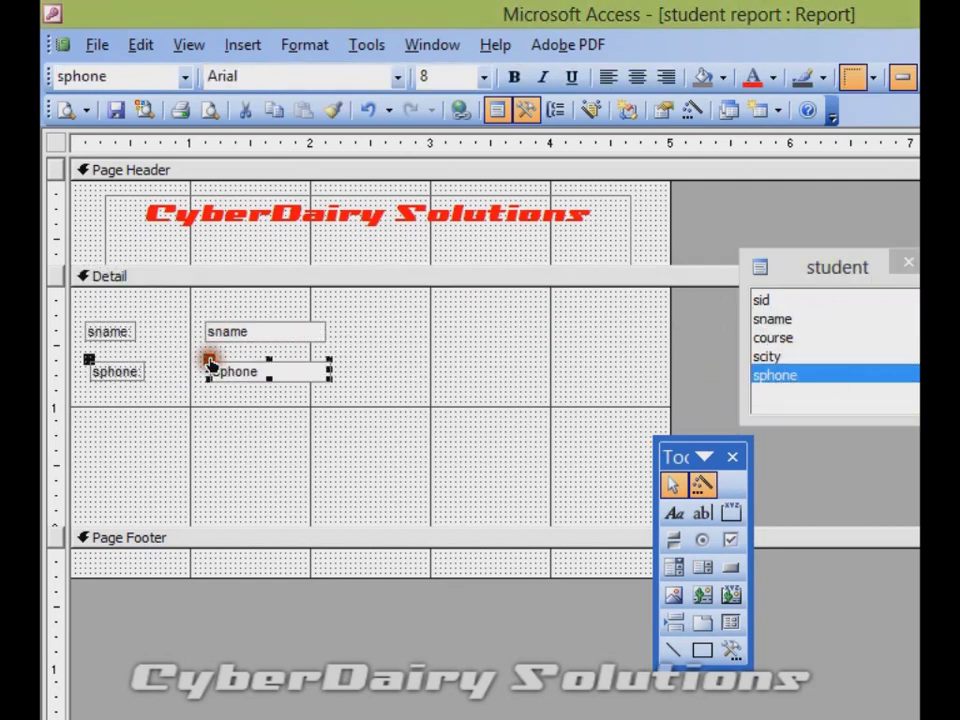
Align the sphone field and its label beneath sname, and shrink the Detail section to about 0.75 inch tall
click(208, 362)
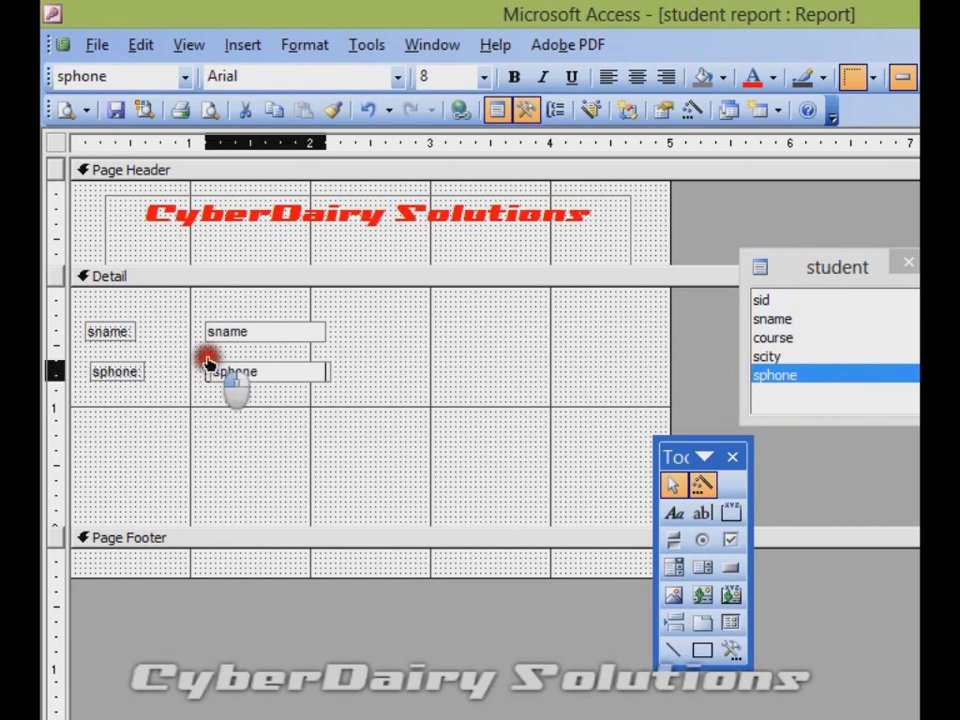
click(209, 360)
click(246, 446)
click(107, 366)
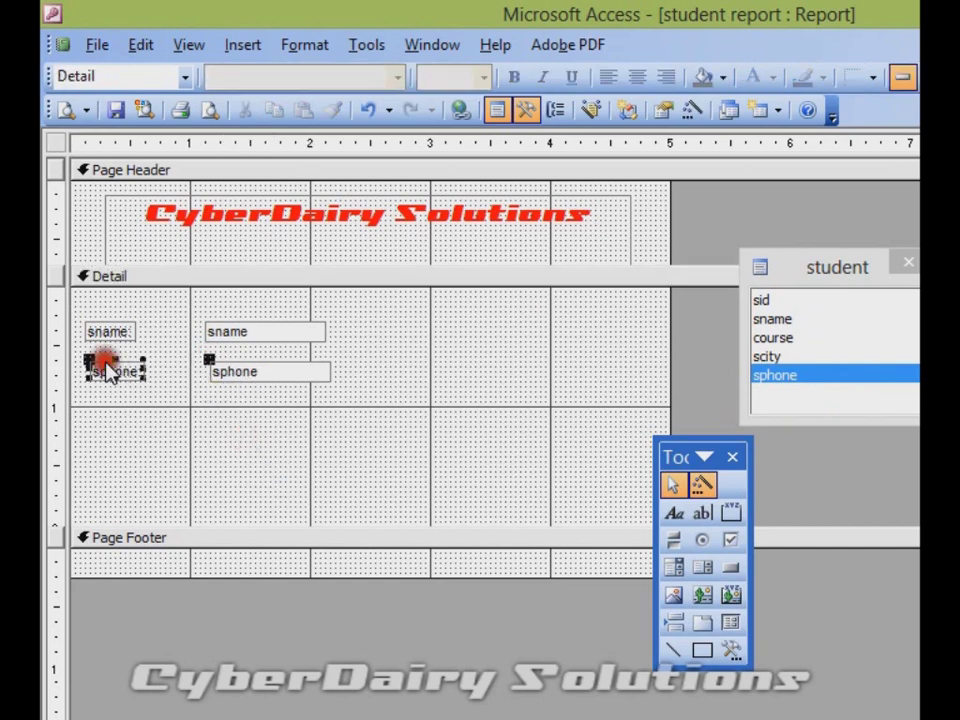
drag(133, 377, 129, 369)
click(184, 418)
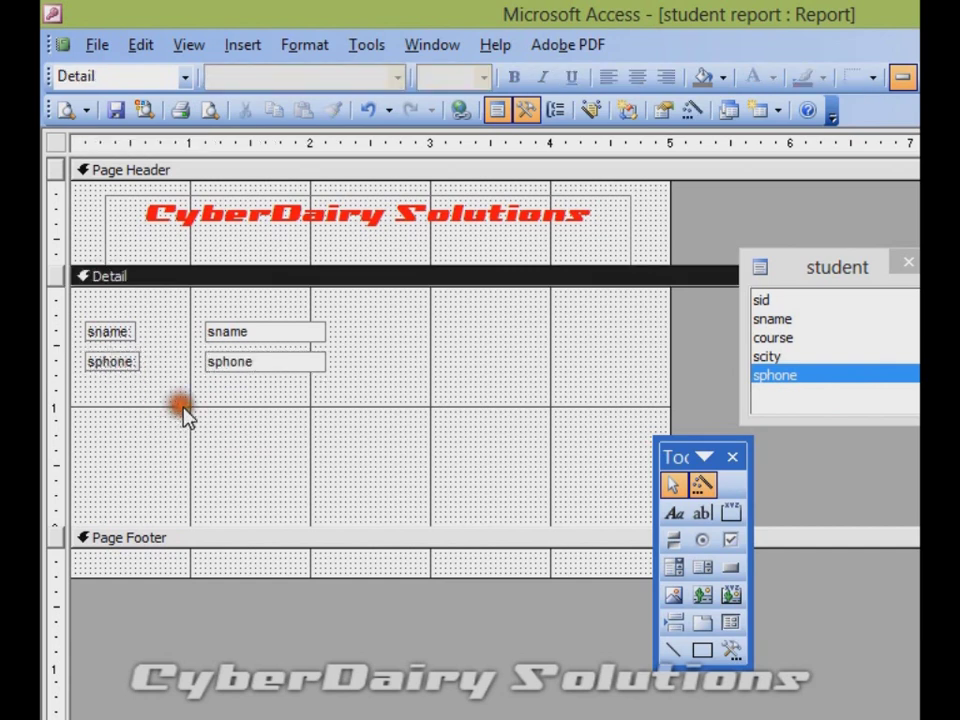
drag(233, 523, 235, 383)
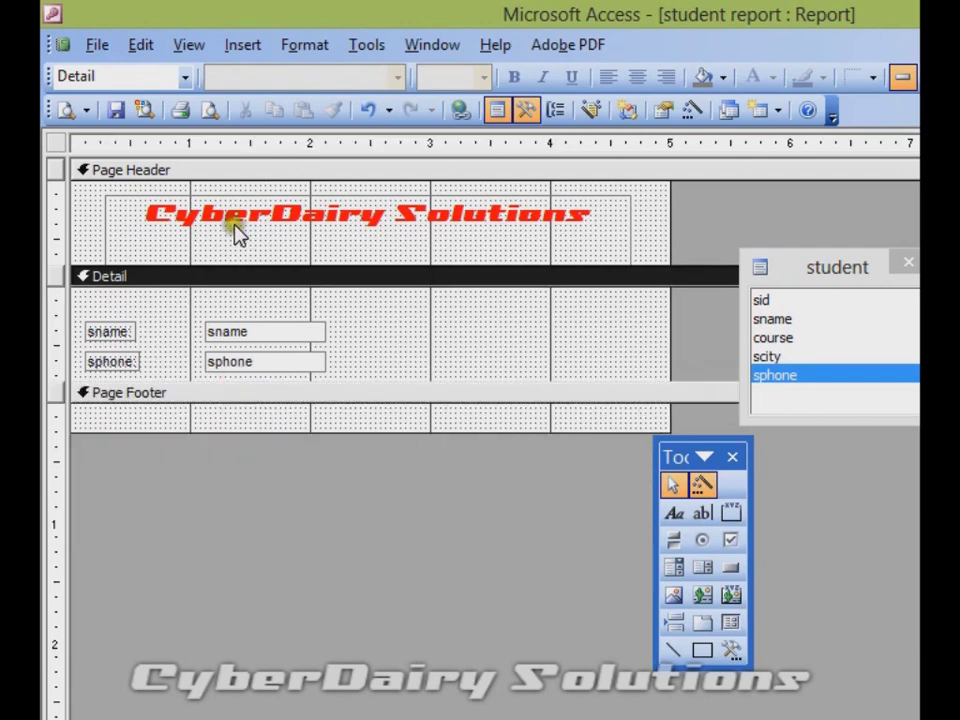
Change the caption of the sname field's label in the Detail section to "Name"
double_click(112, 331)
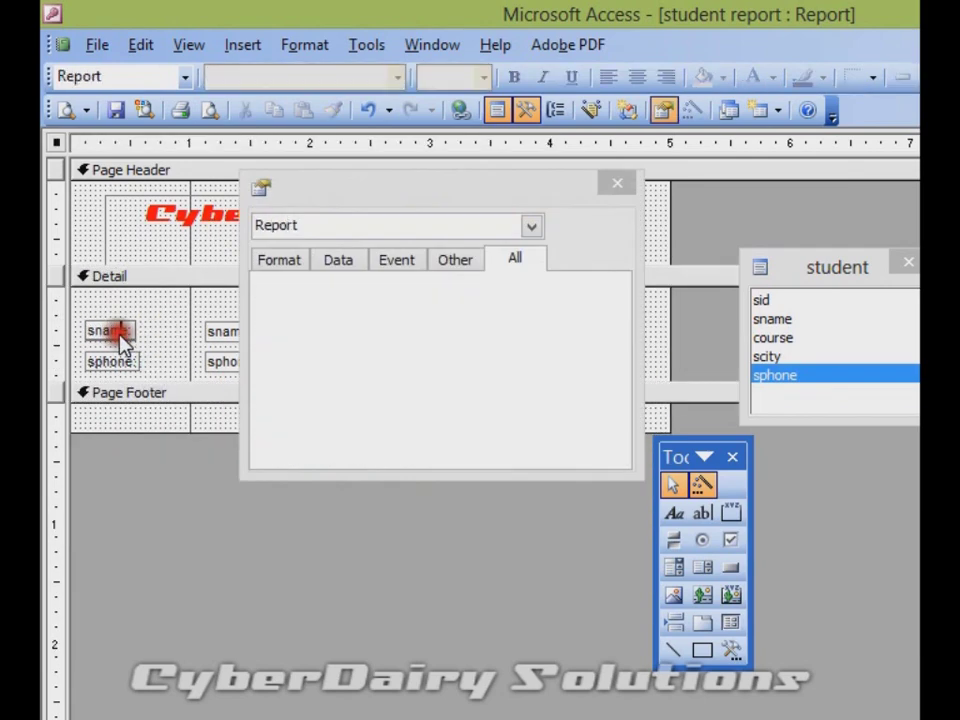
click(617, 185)
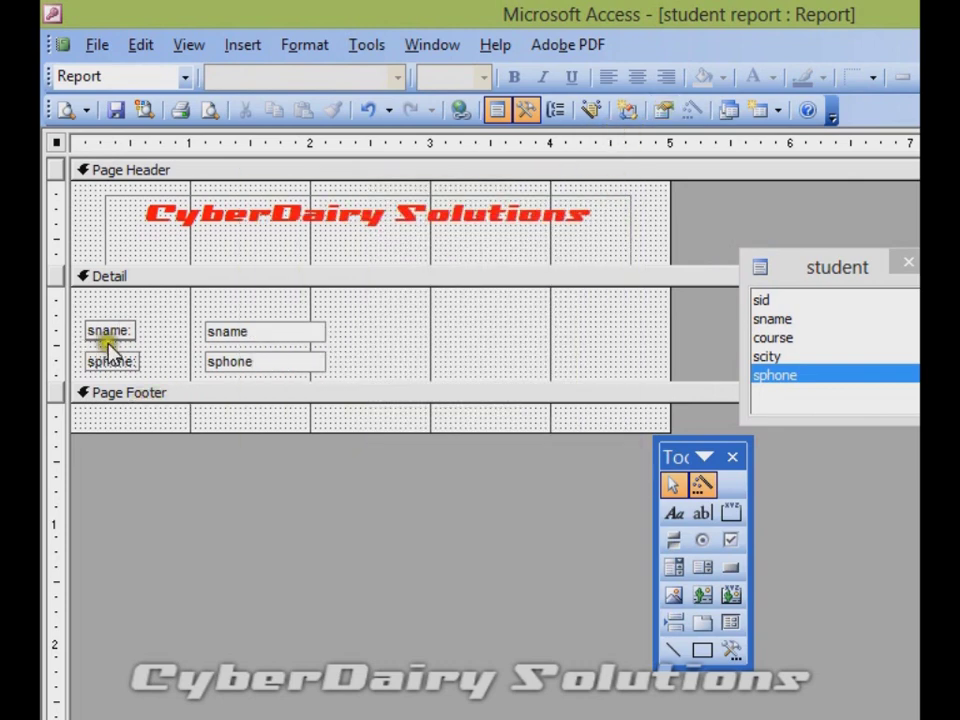
drag(128, 330, 64, 332)
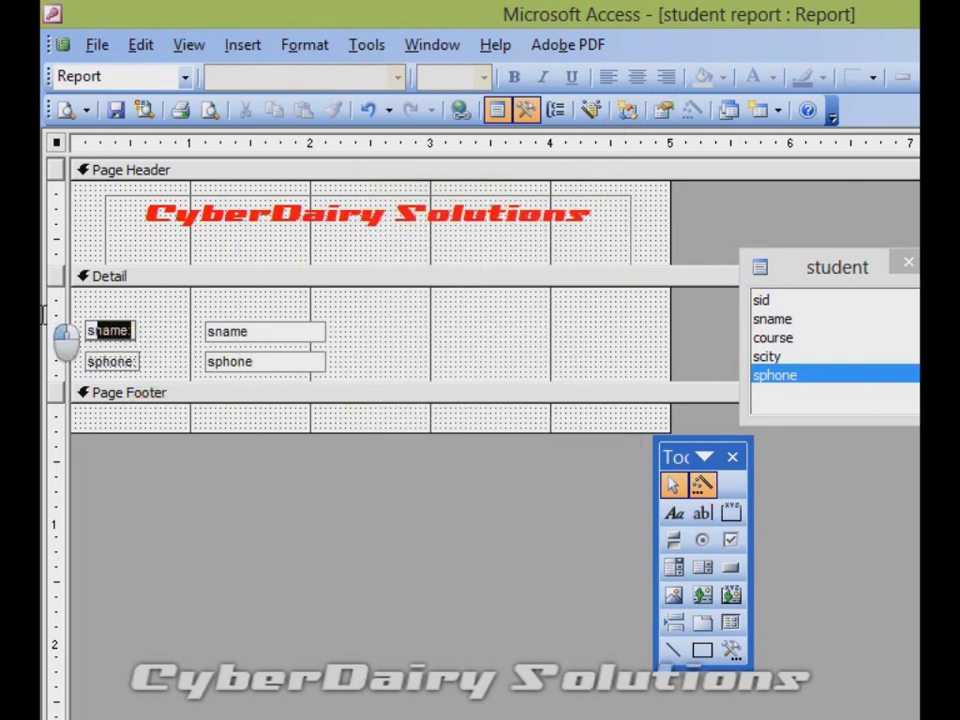
text(Name)
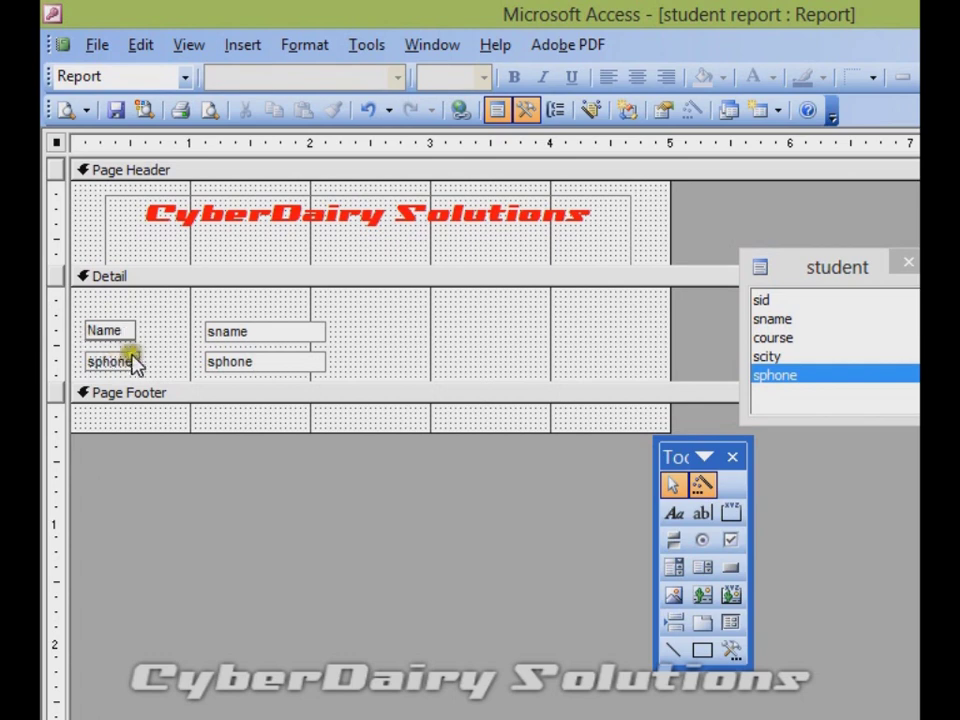
Change the caption of the sphone field's label in the Detail section to "Phone"
click(137, 362)
click(128, 361)
drag(134, 361, 88, 361)
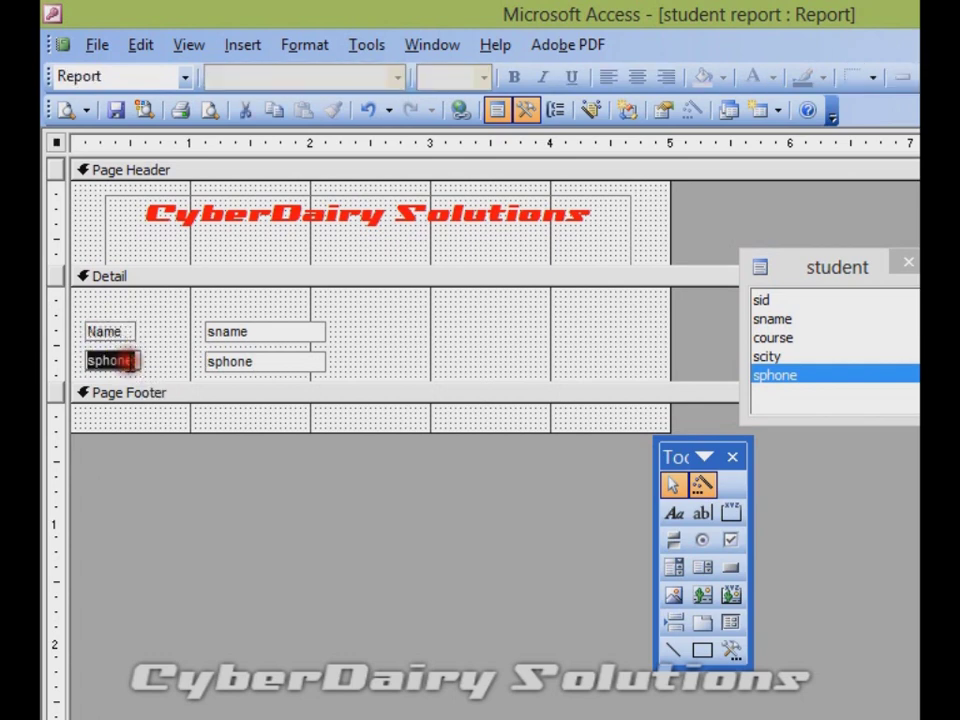
key(BackSpace)
text(Phone)
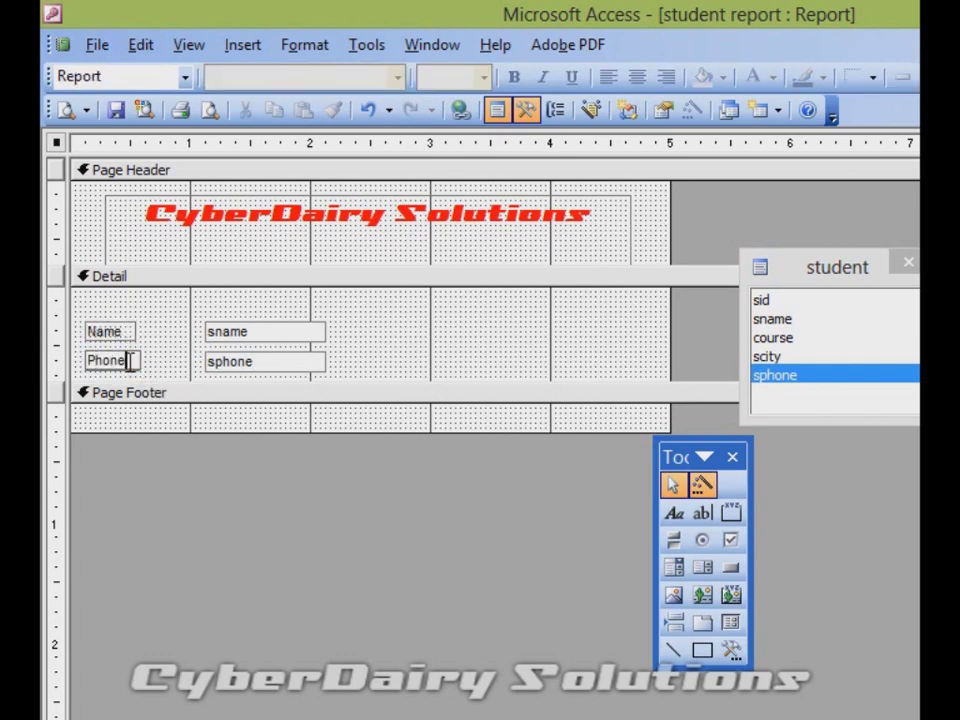
click(424, 347)
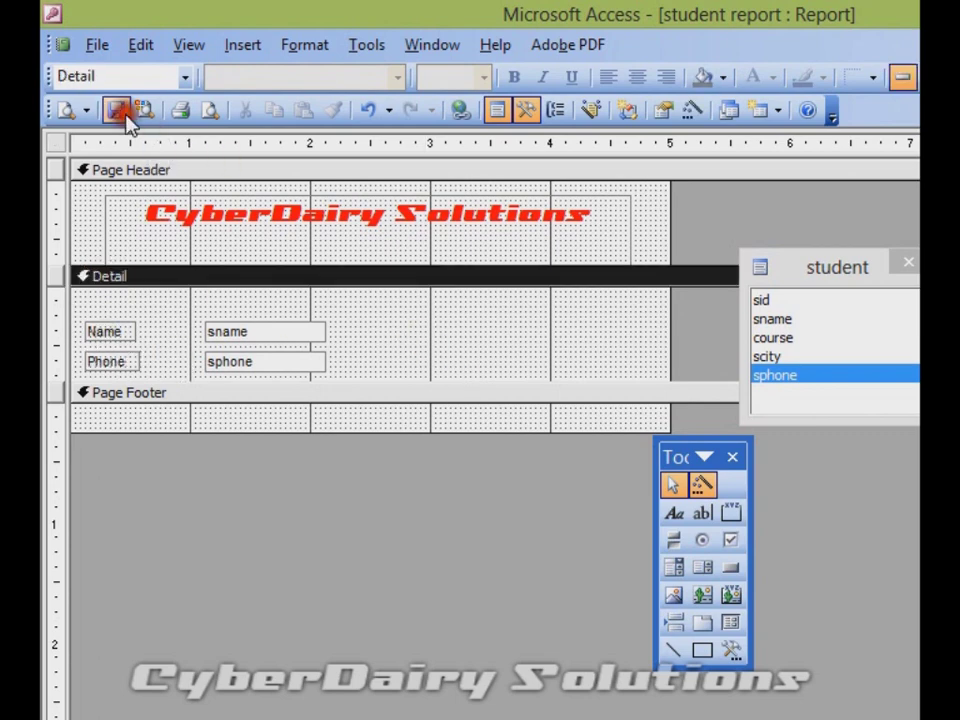
Save and close the report design, and open "student report" in preview at 100% zoom
key(ctrl+w)
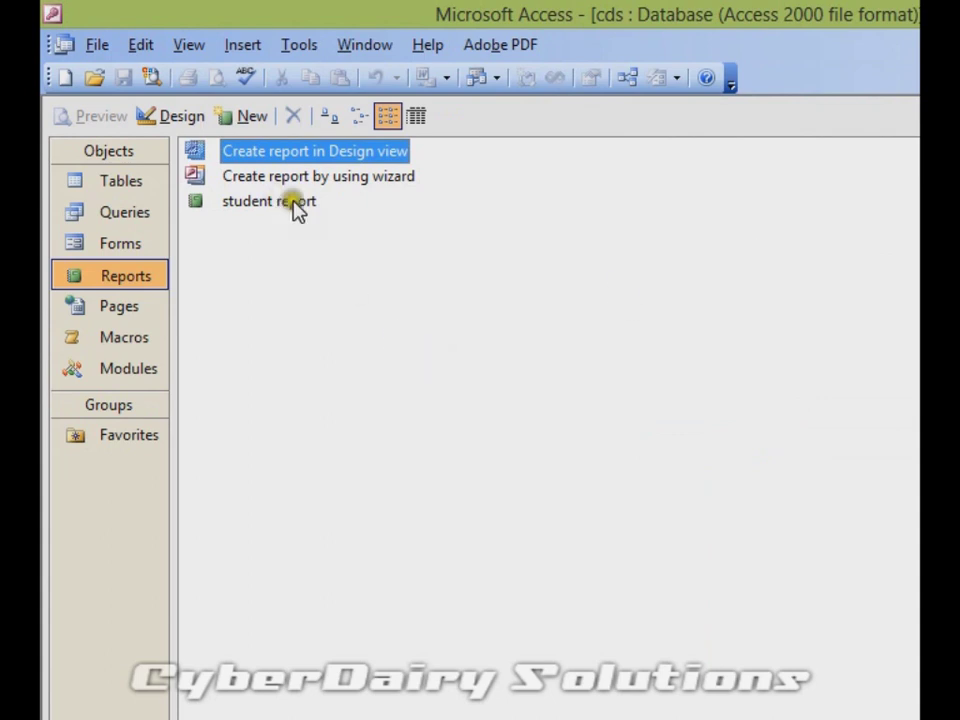
click(284, 201)
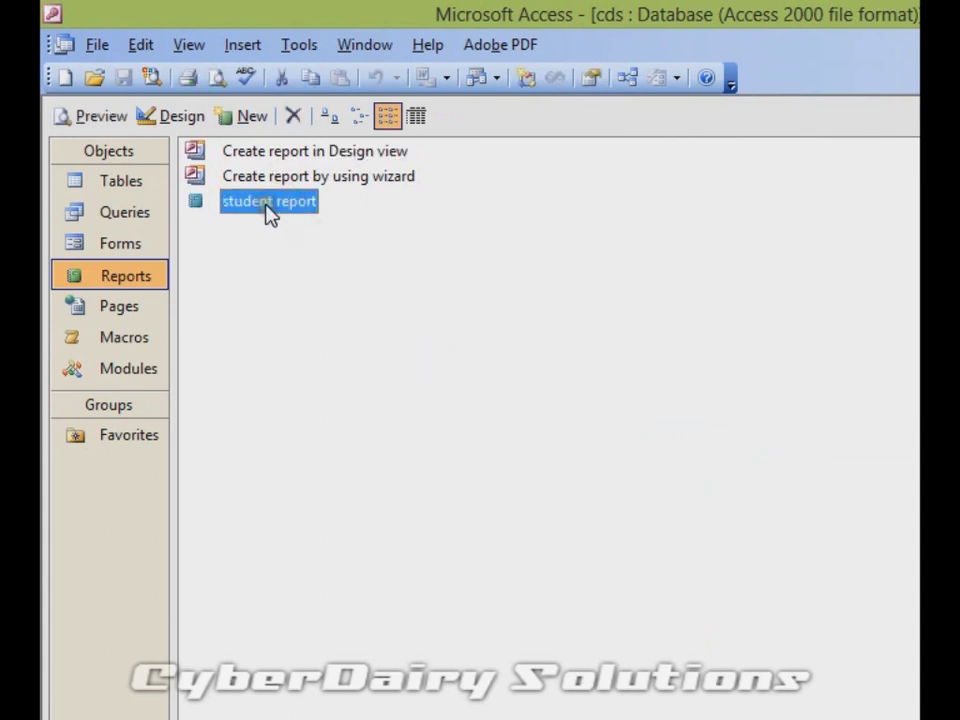
double_click(267, 210)
click(538, 265)
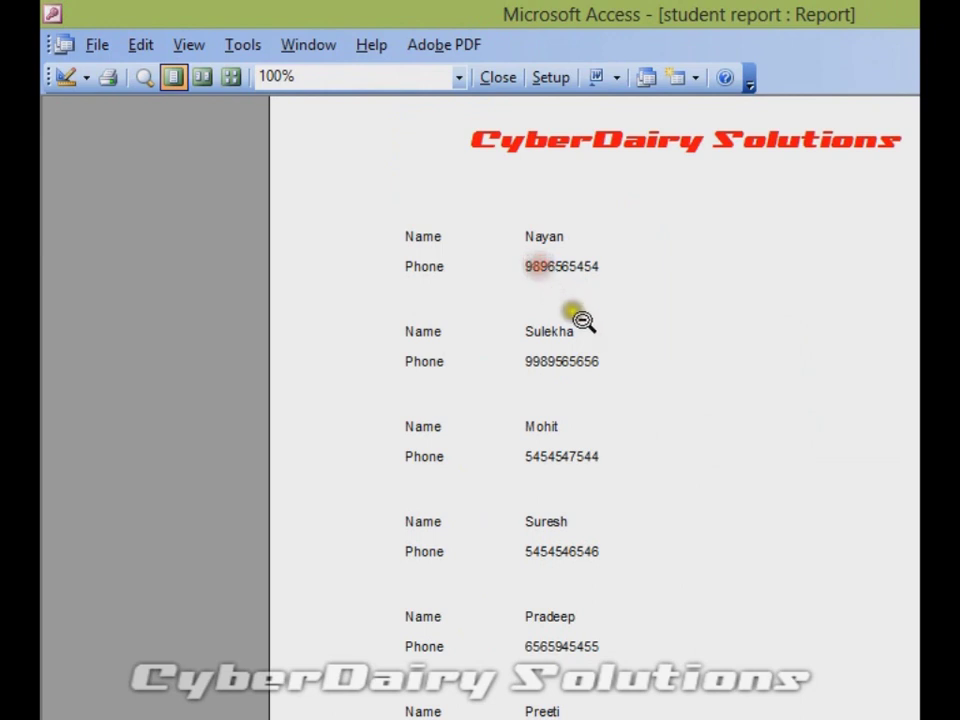
Look through the student names and phone numbers in the report preview, and close it
scroll(594, 400, down, 5)
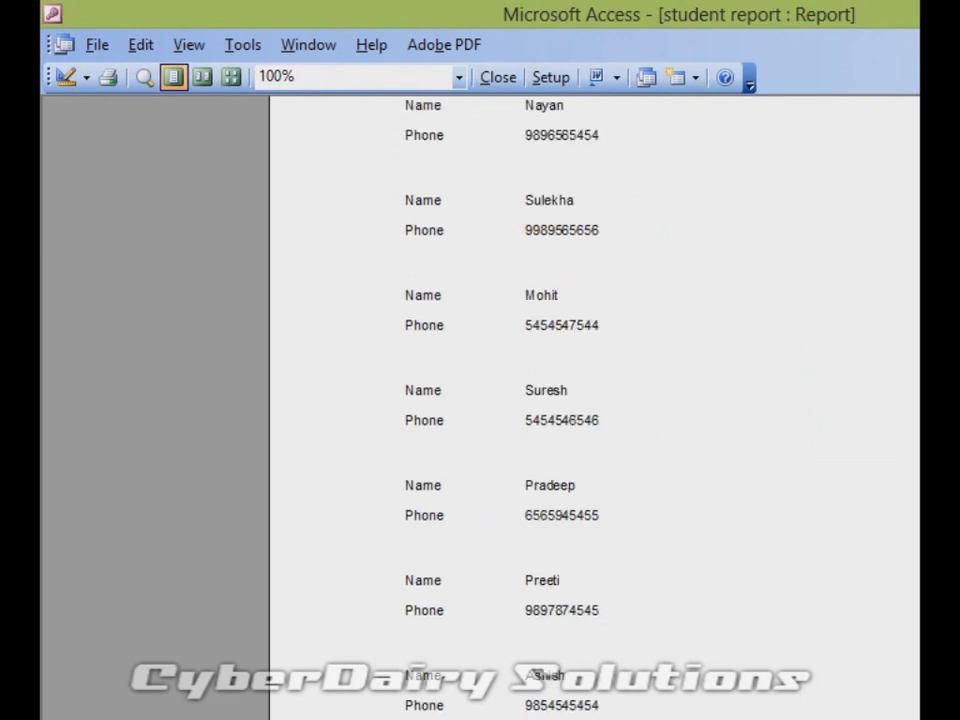
scroll(594, 400, up, 5)
scroll(594, 400, up, 1)
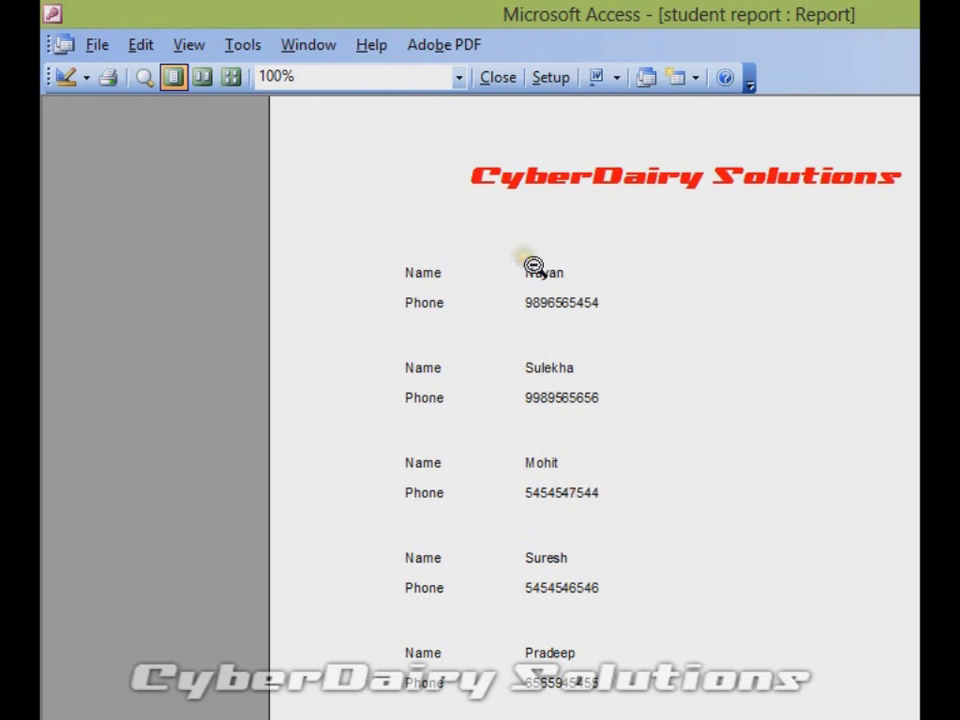
click(497, 77)
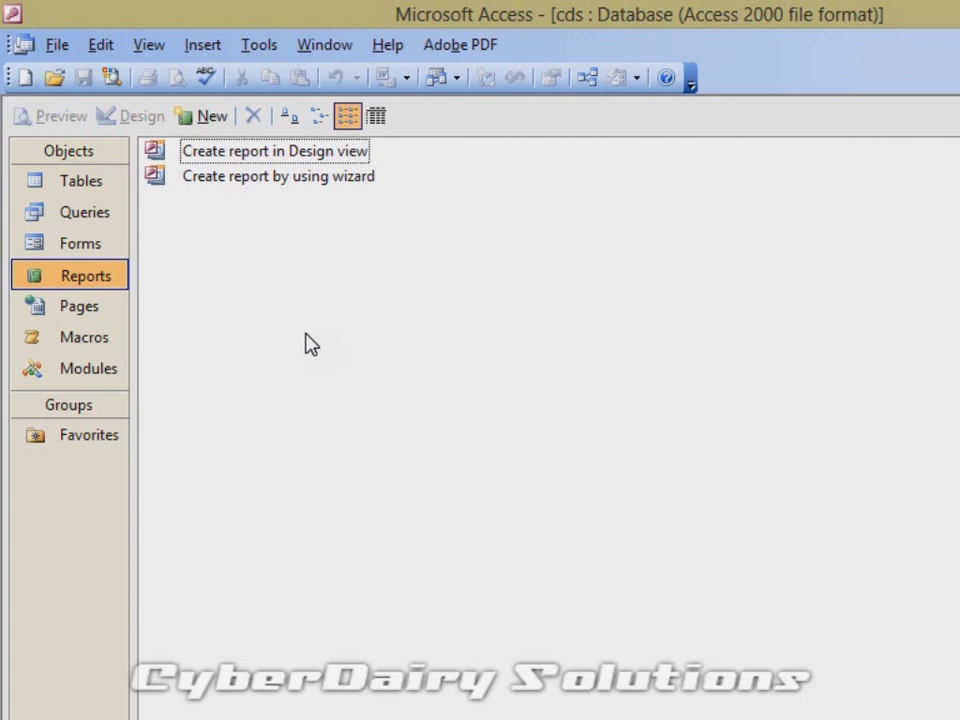
Create a new blank report in Design view from the database's report list
click(321, 338)
click(281, 155)
double_click(274, 155)
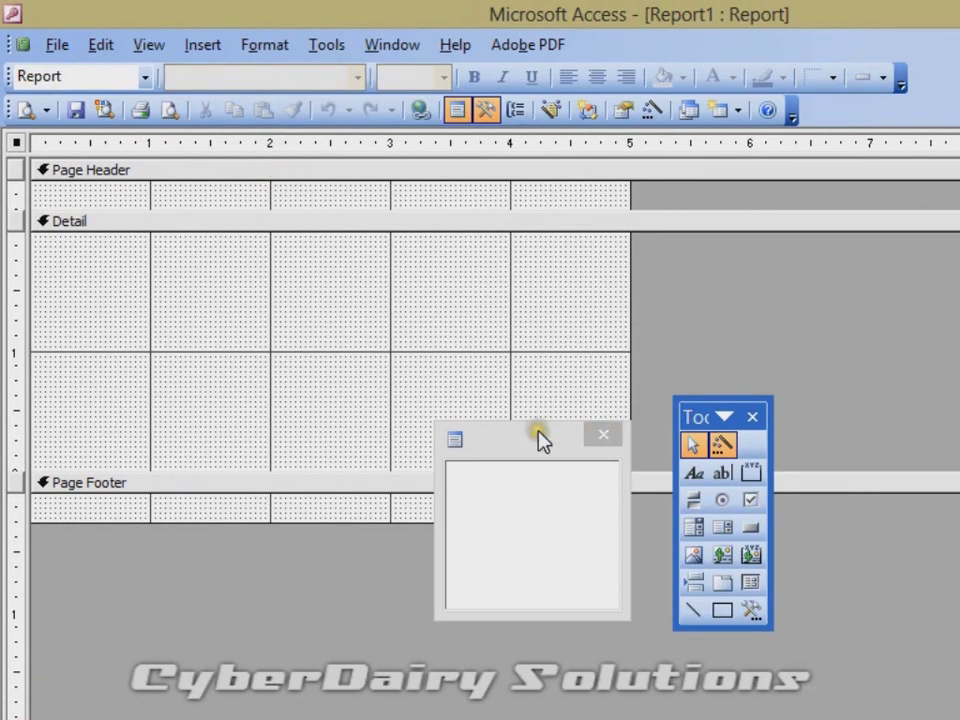
click(539, 437)
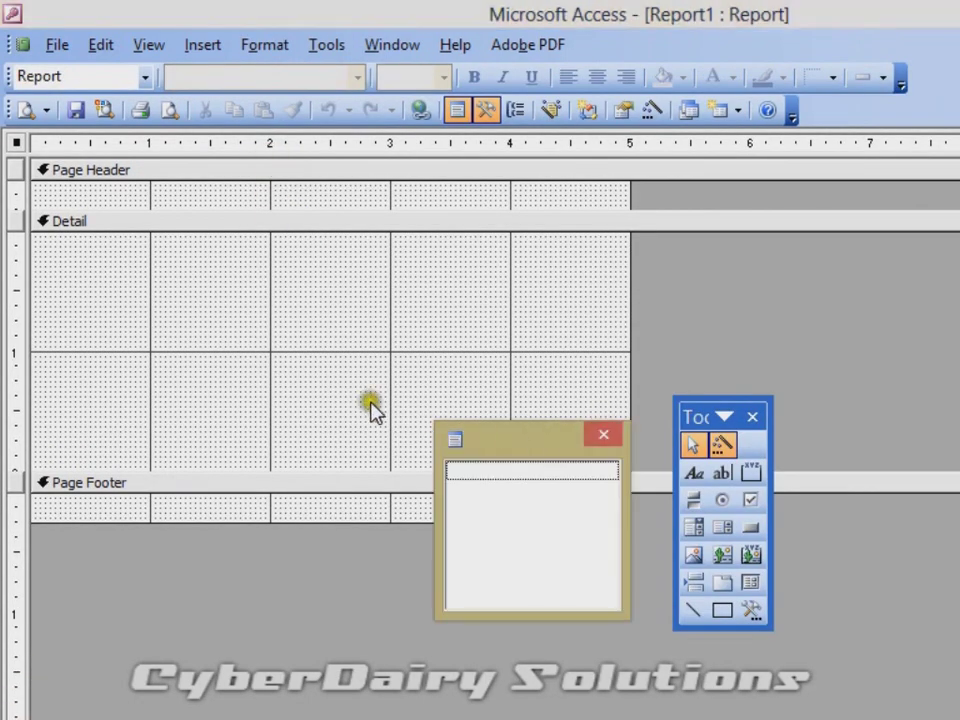
click(267, 280)
click(279, 264)
click(727, 250)
click(924, 364)
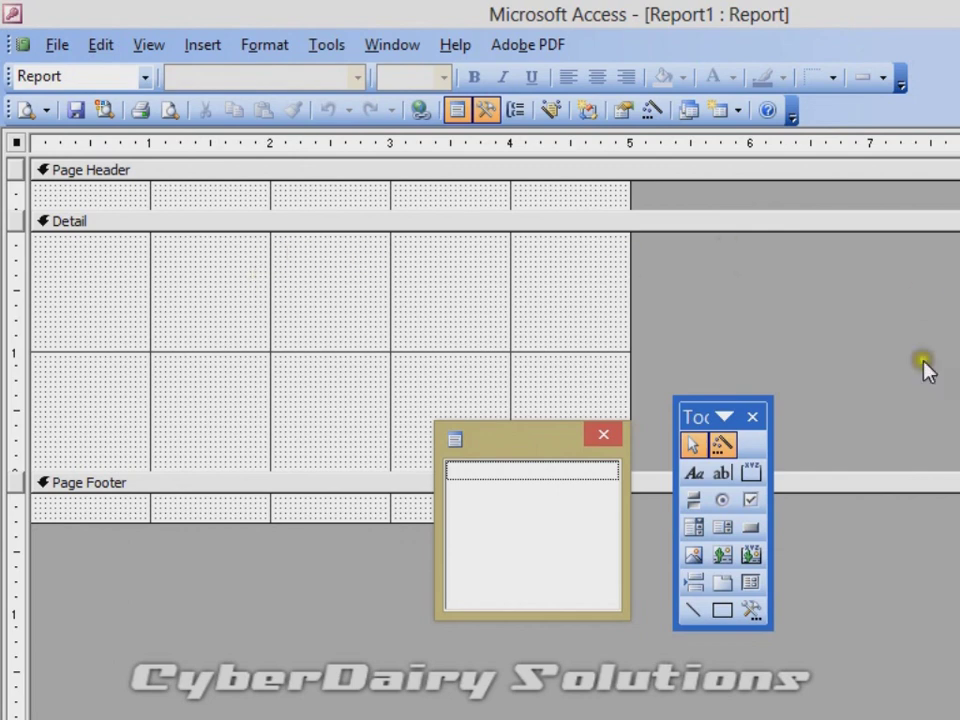
click(251, 389)
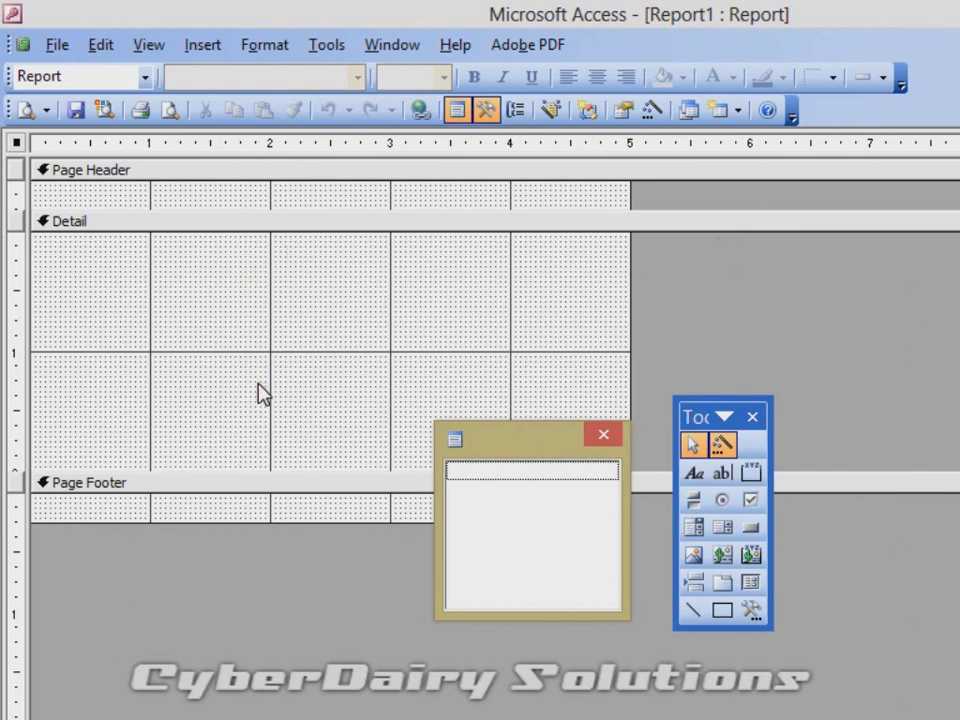
Set the report's Record Source property to the student table and close the property sheet
click(253, 371)
right_click(214, 281)
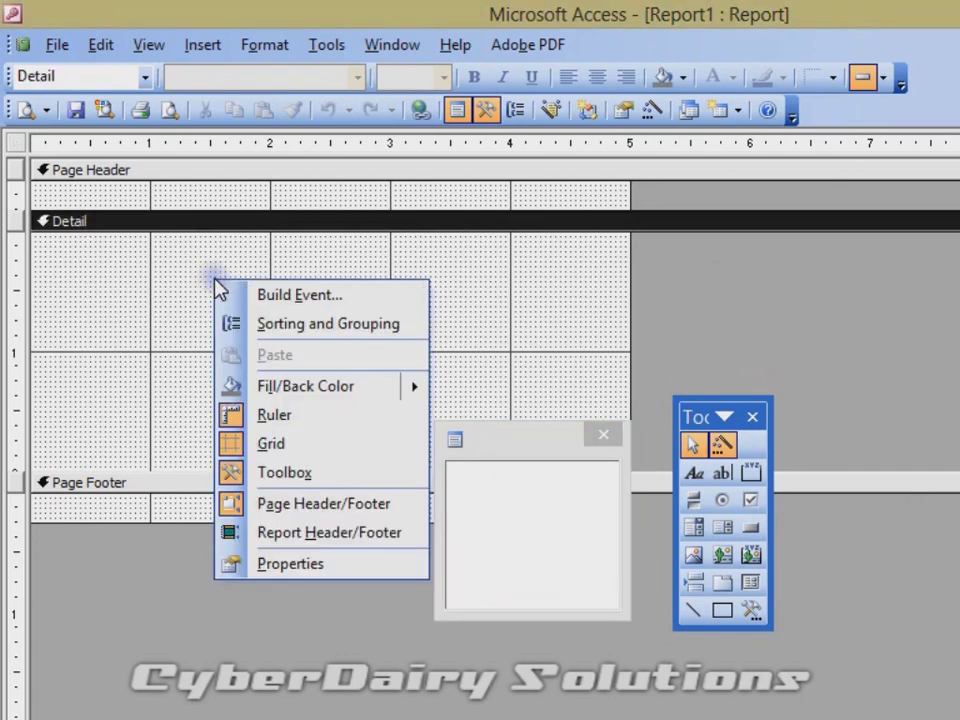
click(315, 568)
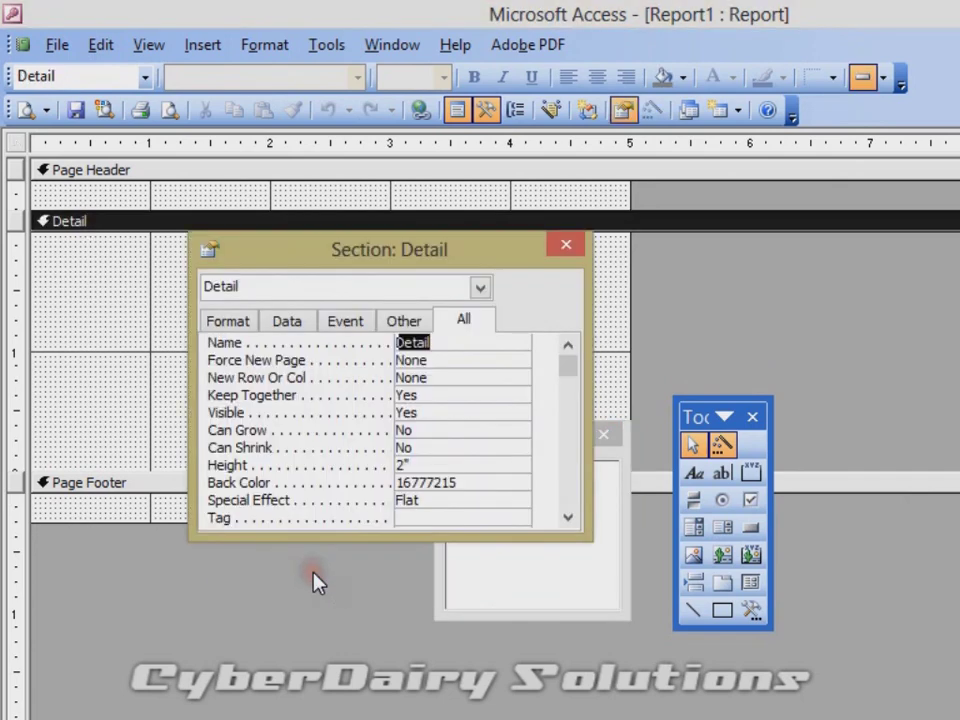
click(480, 288)
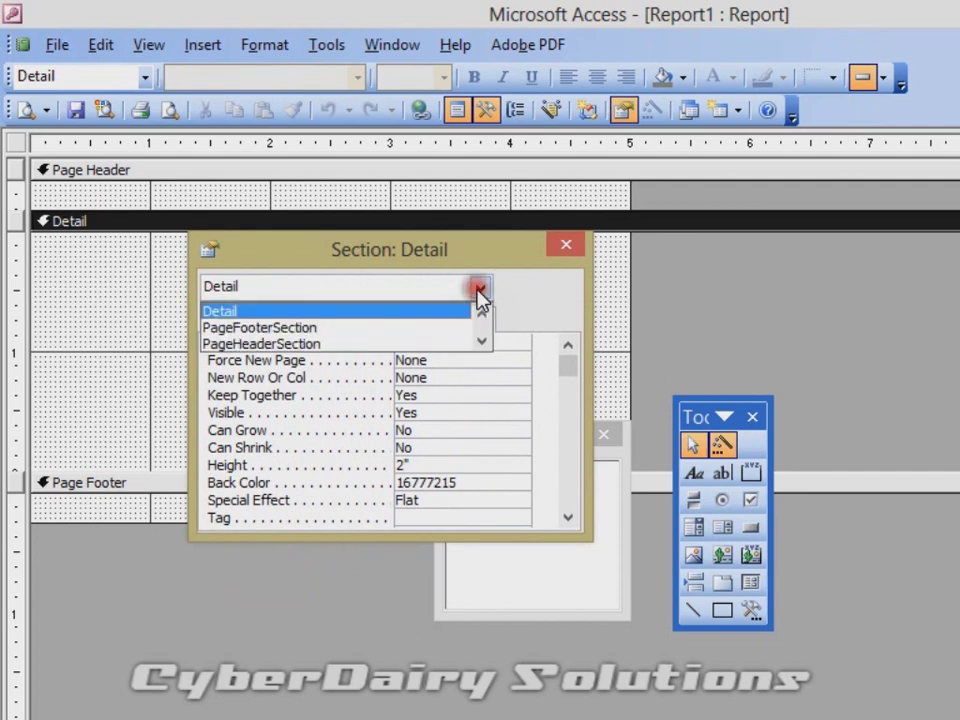
click(480, 345)
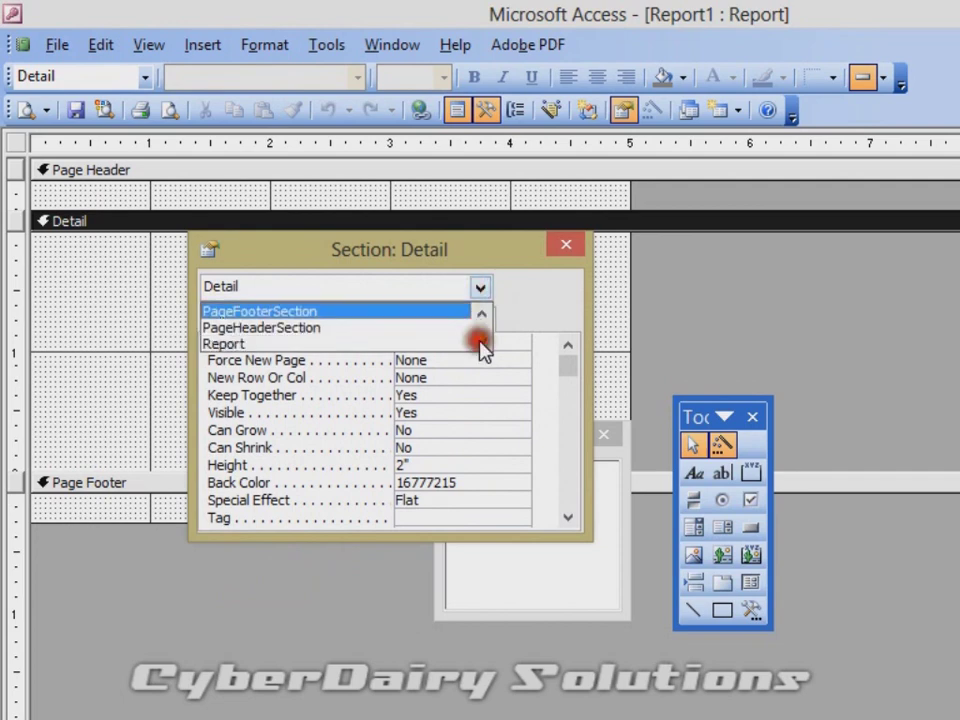
click(322, 344)
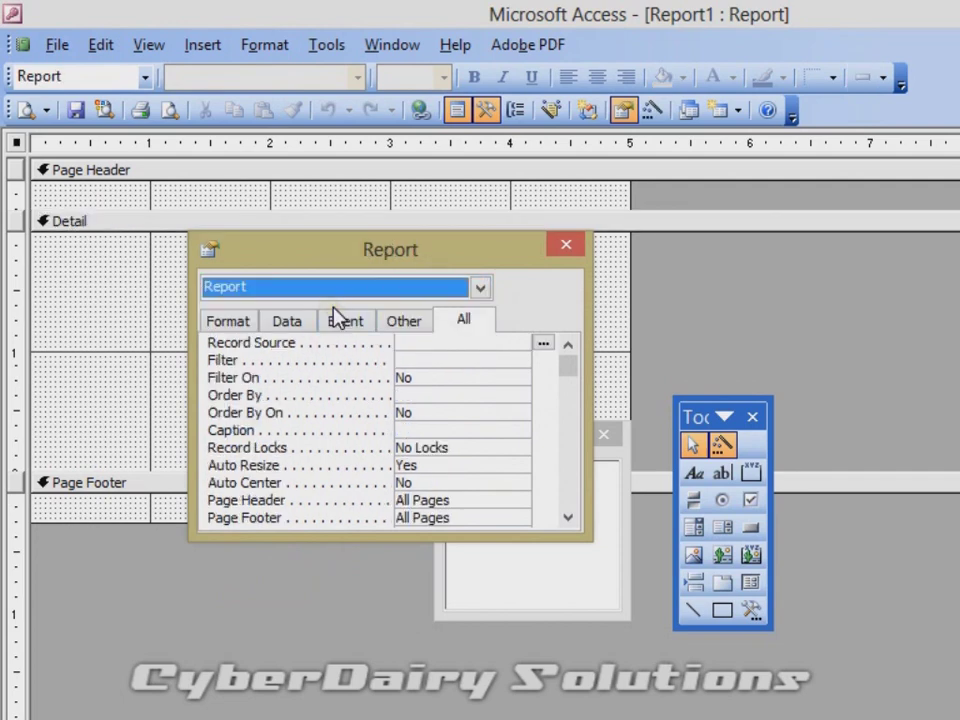
click(408, 343)
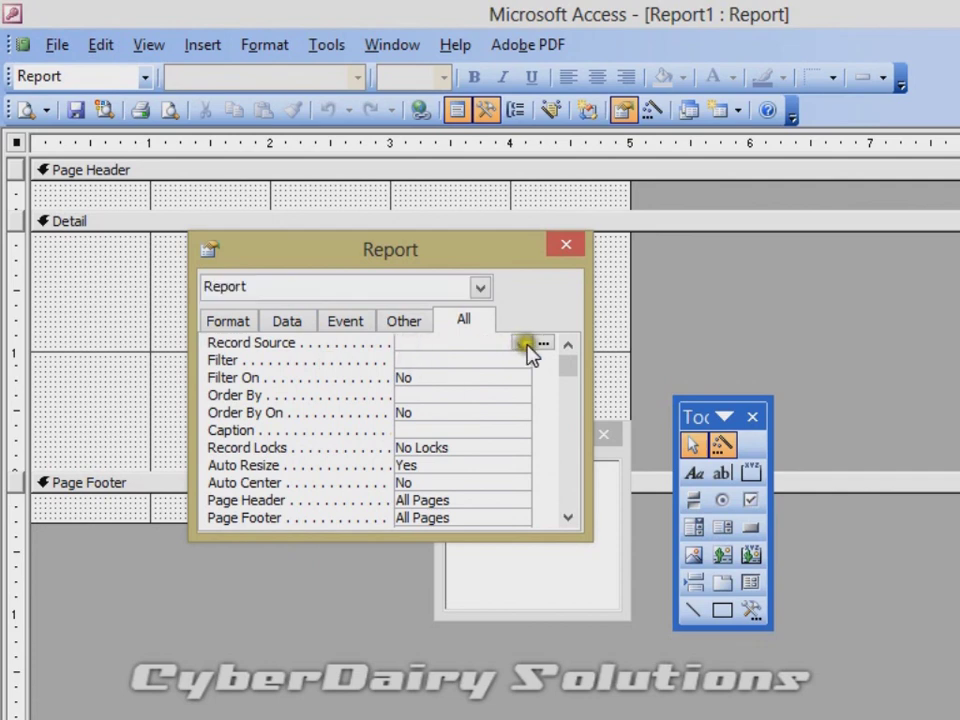
click(524, 344)
click(441, 411)
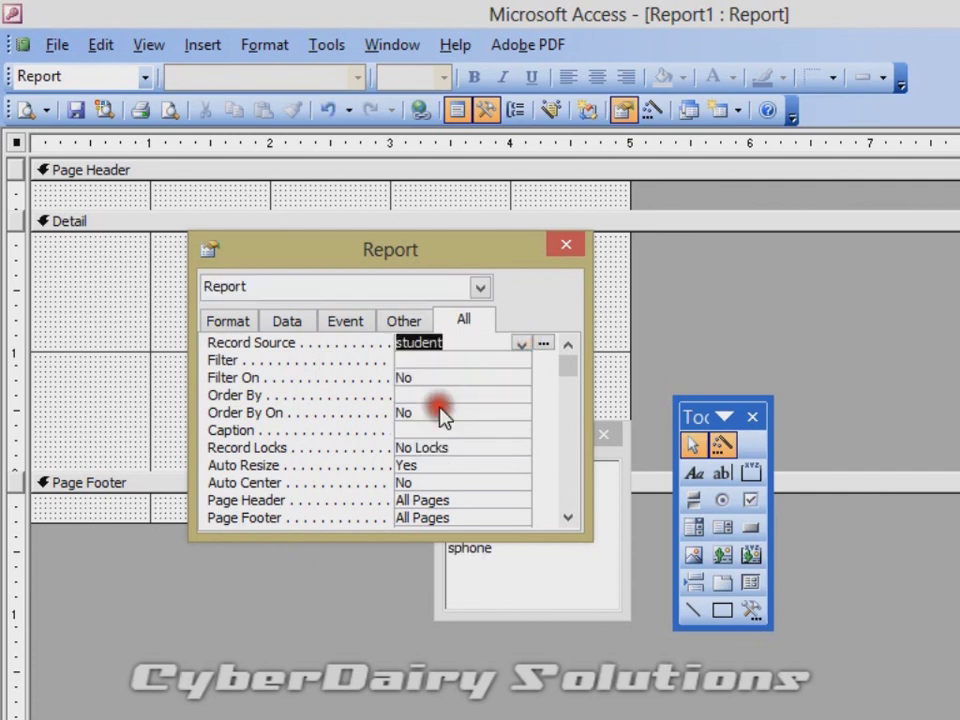
click(464, 337)
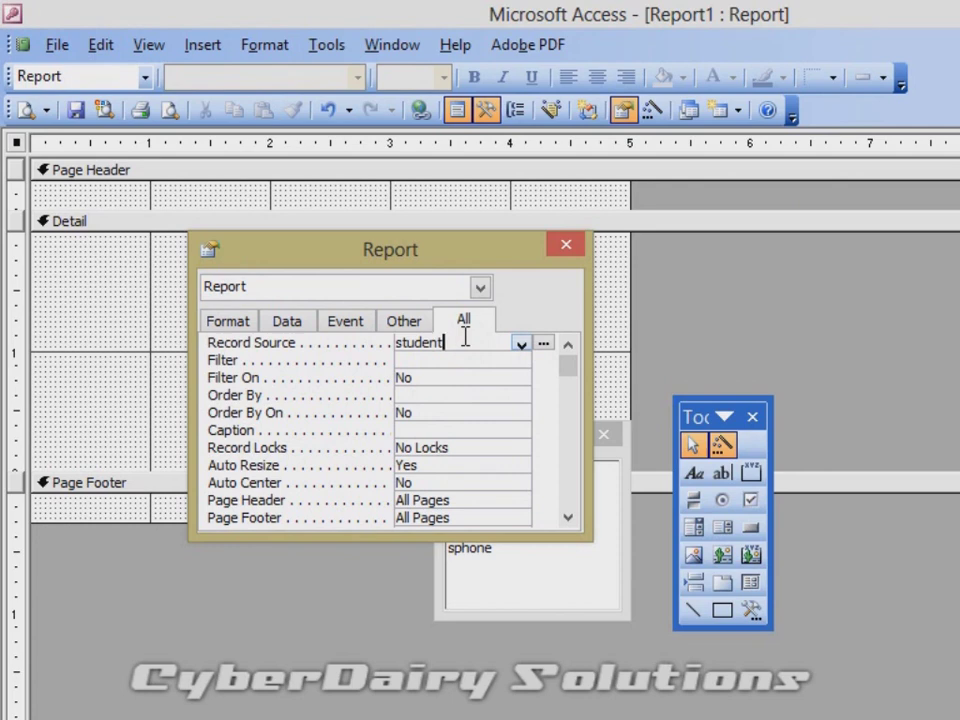
drag(467, 257, 349, 274)
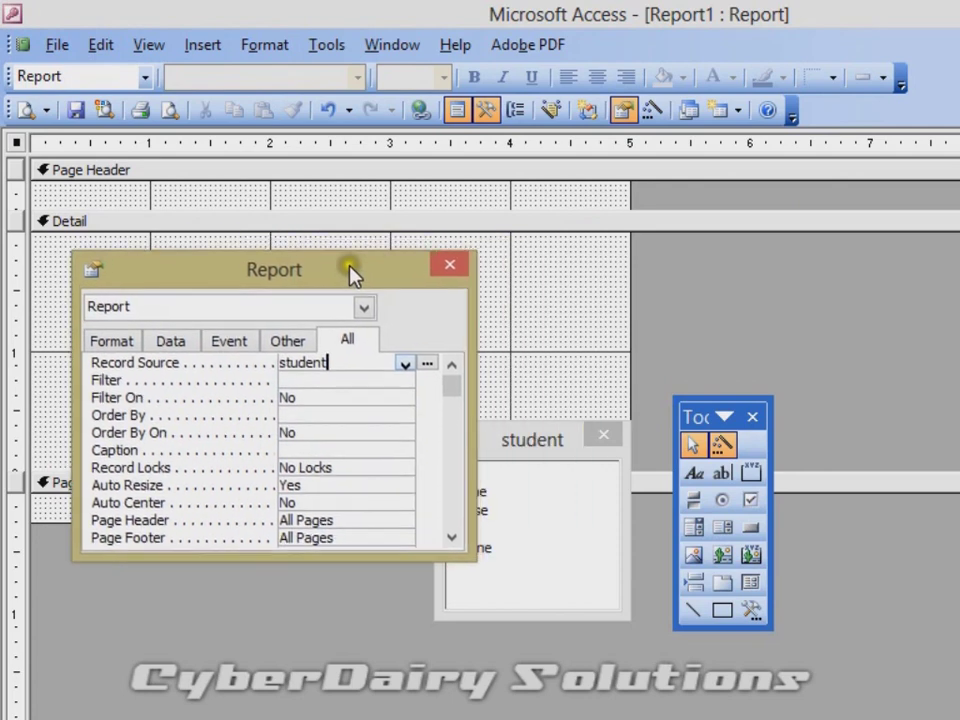
click(443, 272)
click(524, 445)
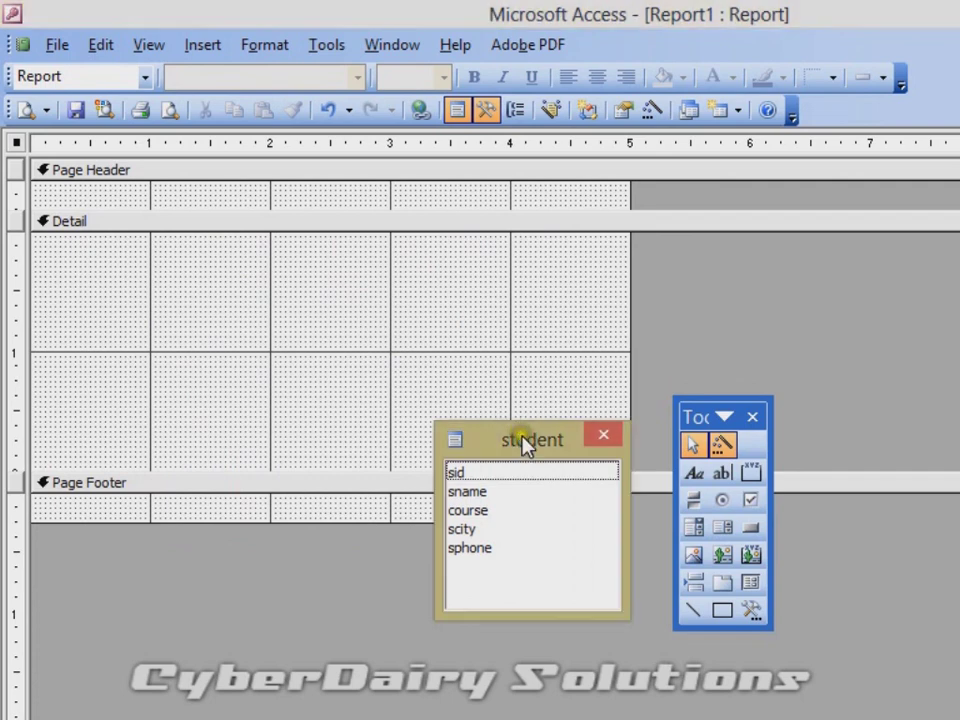
double_click(524, 445)
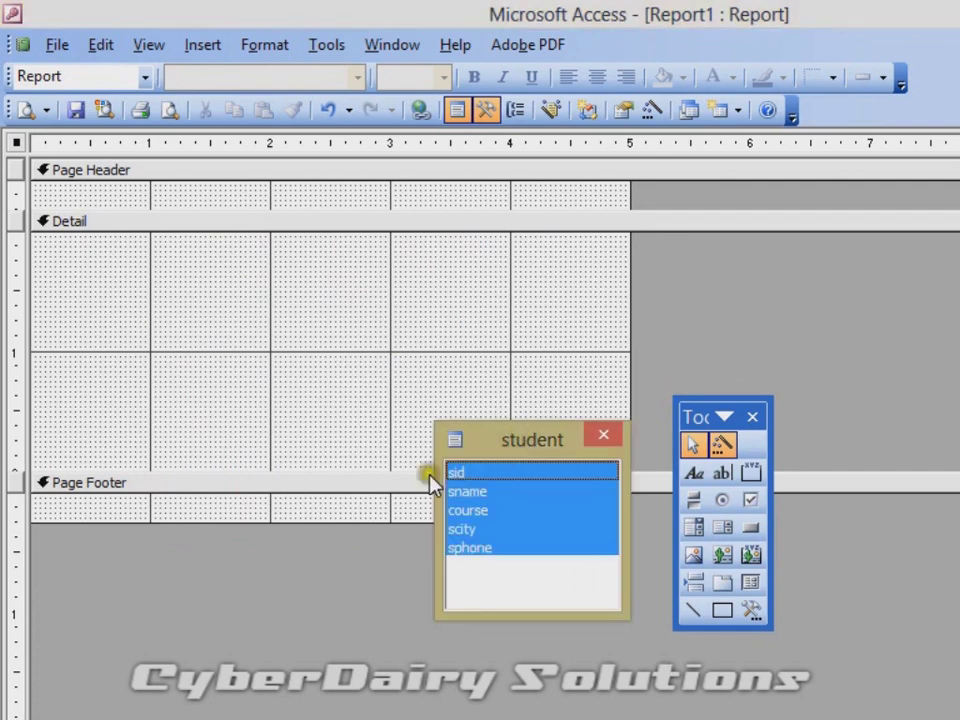
click(478, 505)
shift+click(487, 548)
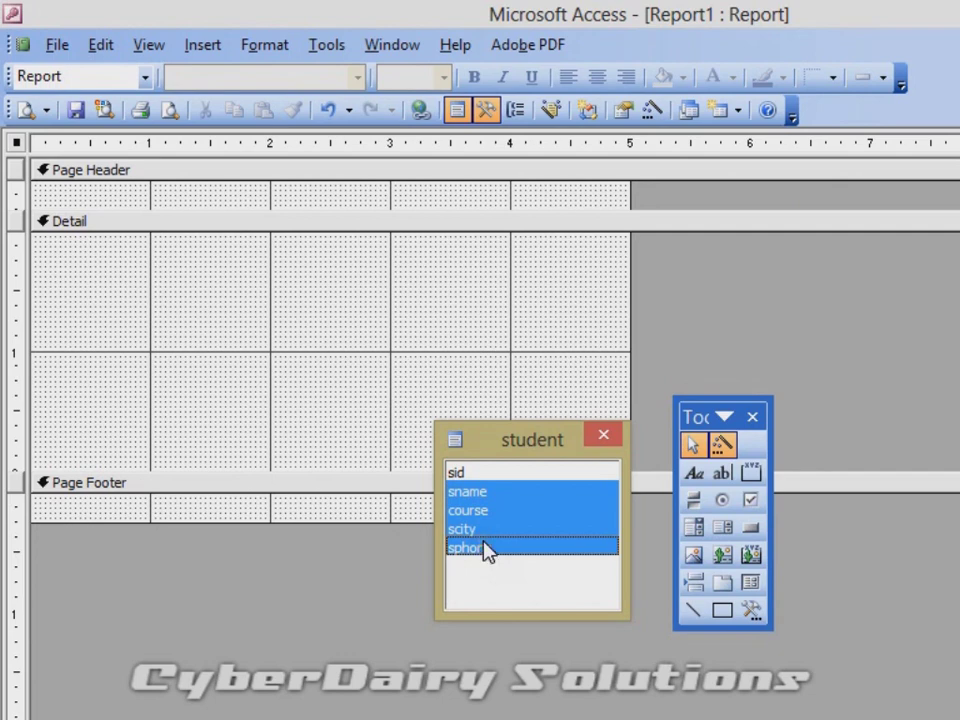
Add the sname, course and scity fields together from the student field list to the Detail section
click(495, 496)
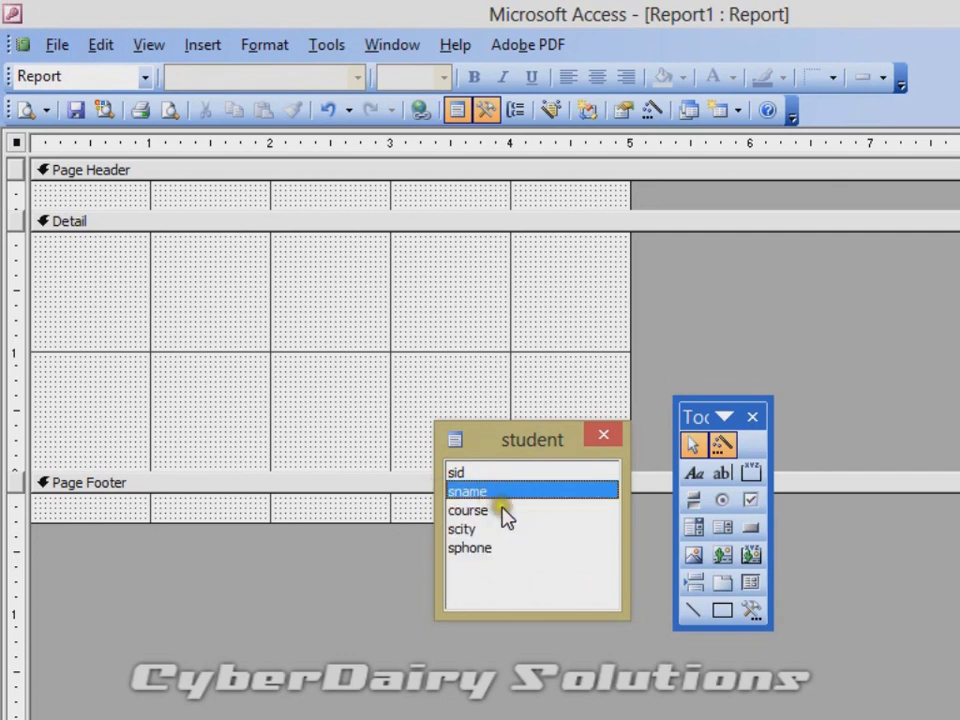
ctrl+click(495, 512)
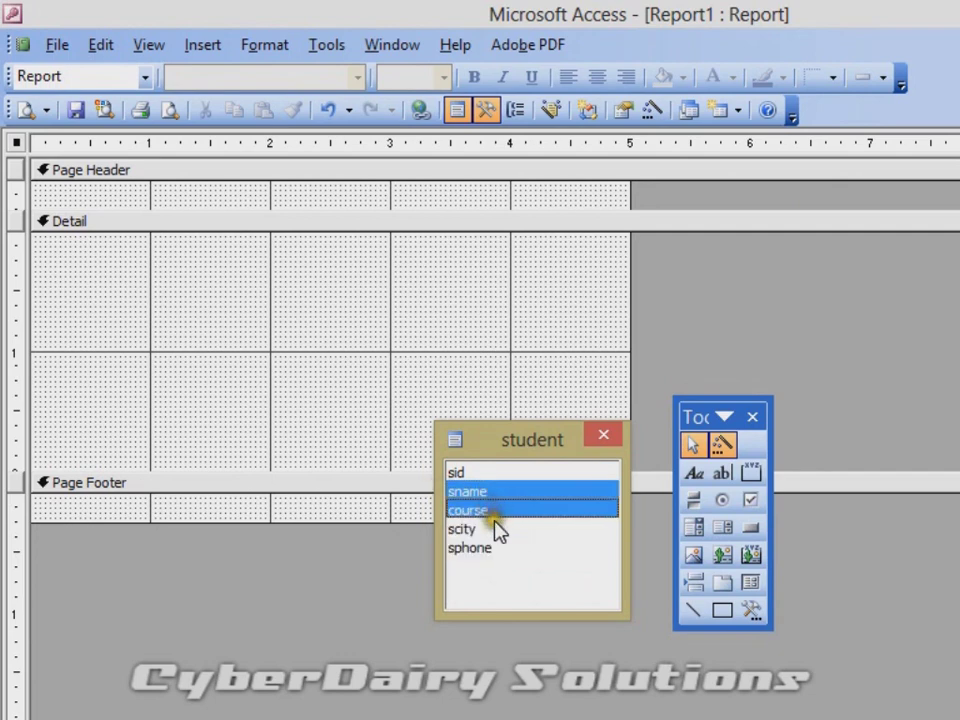
ctrl+click(487, 532)
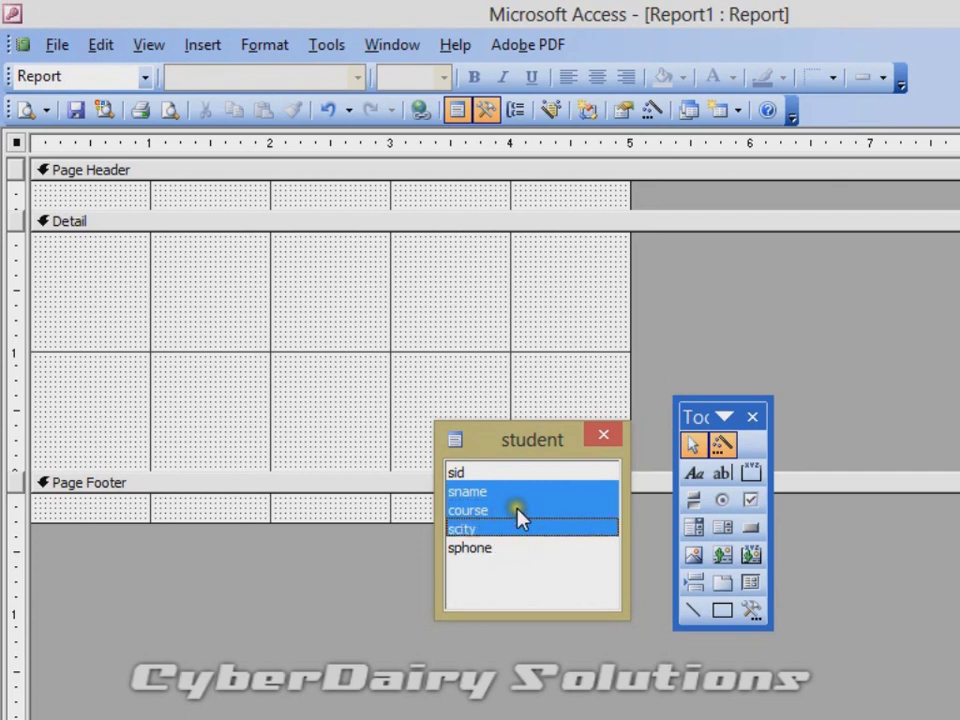
drag(520, 517, 345, 274)
click(272, 400)
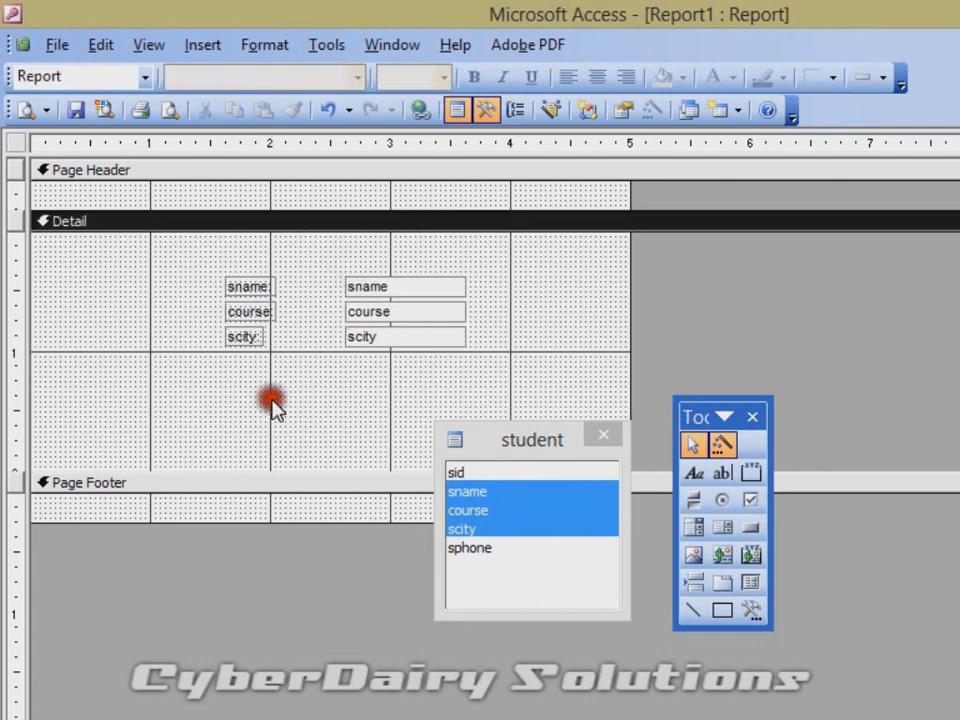
Enlarge the Page Header to about 0.5" high and move the sname label from Detail into it, near the left edge
drag(257, 205, 256, 238)
click(214, 283)
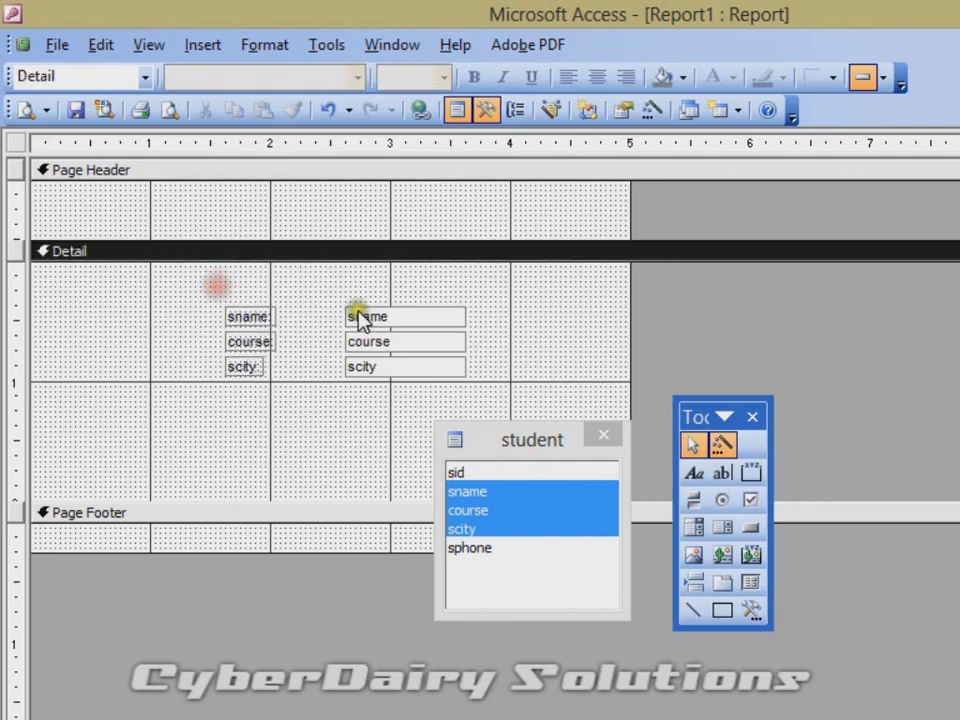
click(248, 315)
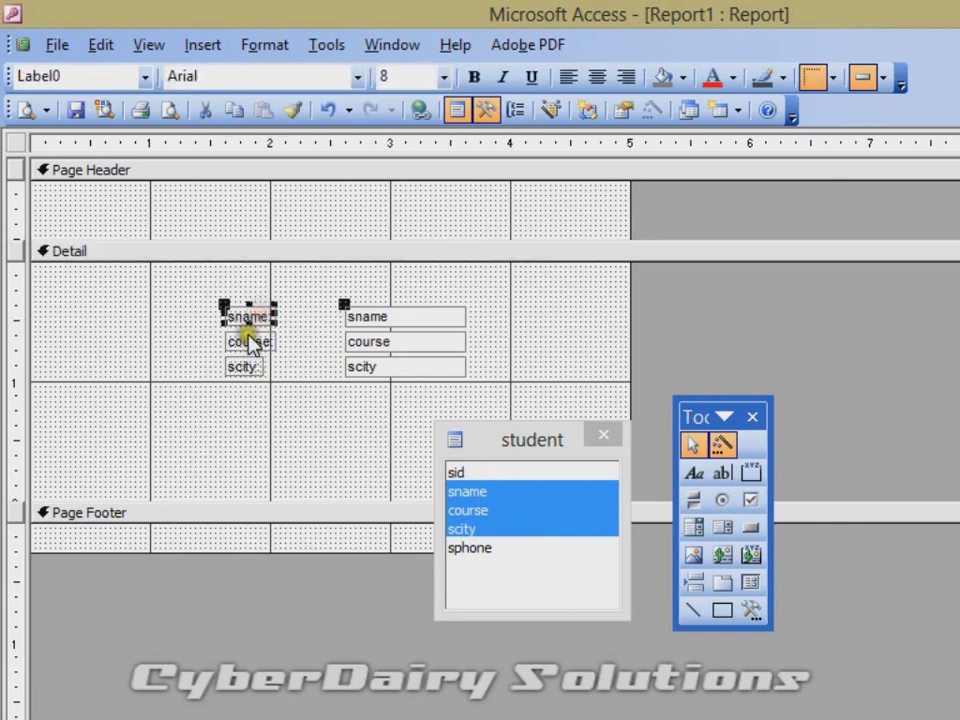
click(424, 317)
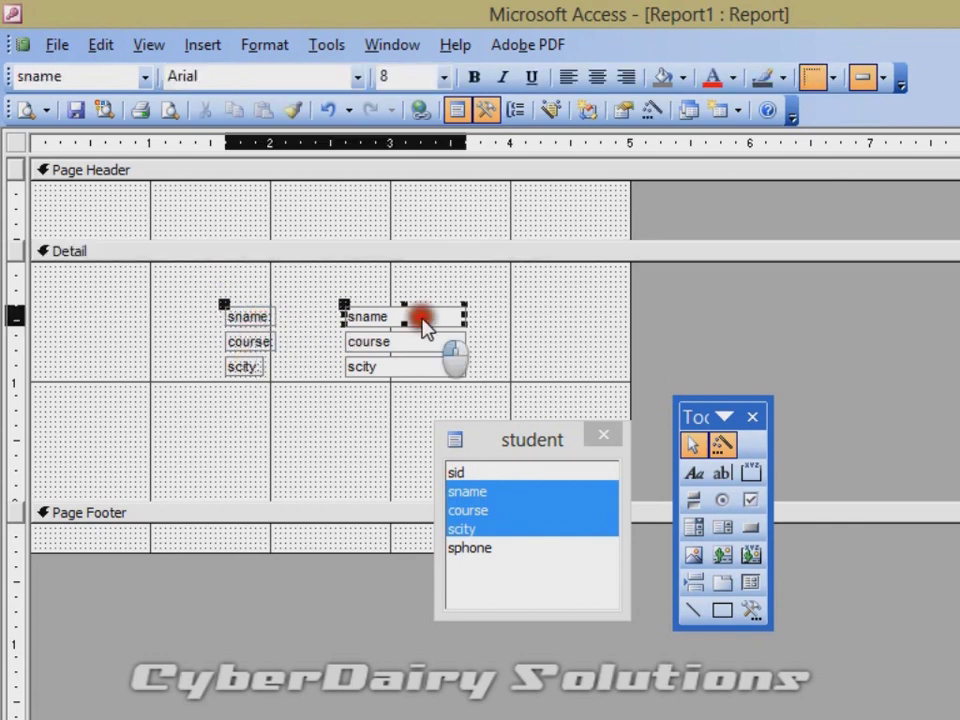
click(241, 316)
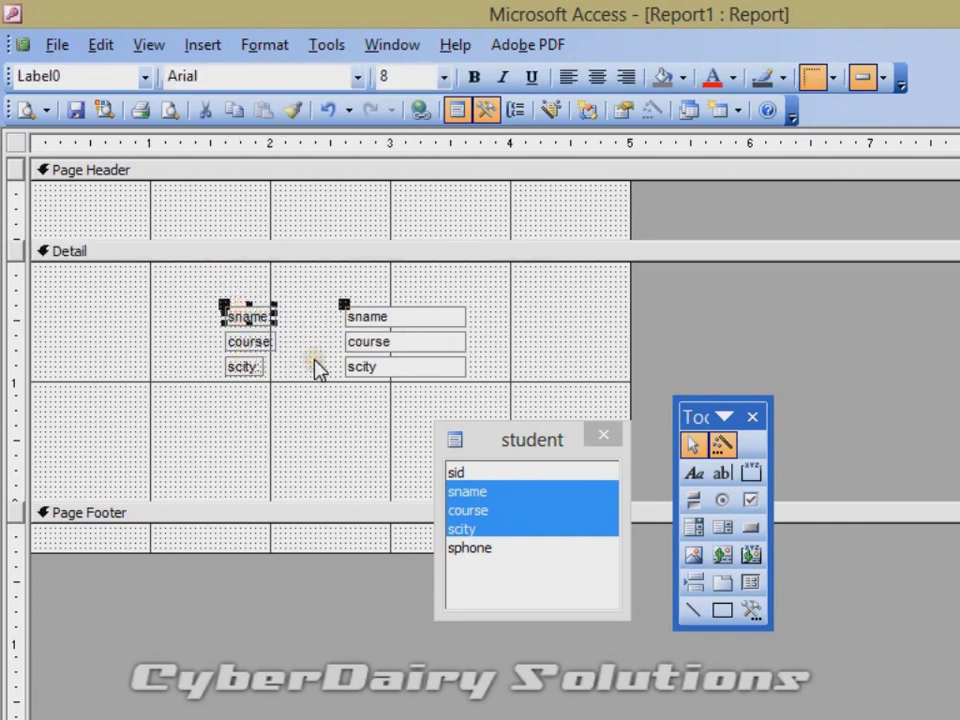
click(315, 368)
click(244, 316)
key(ctrl+x)
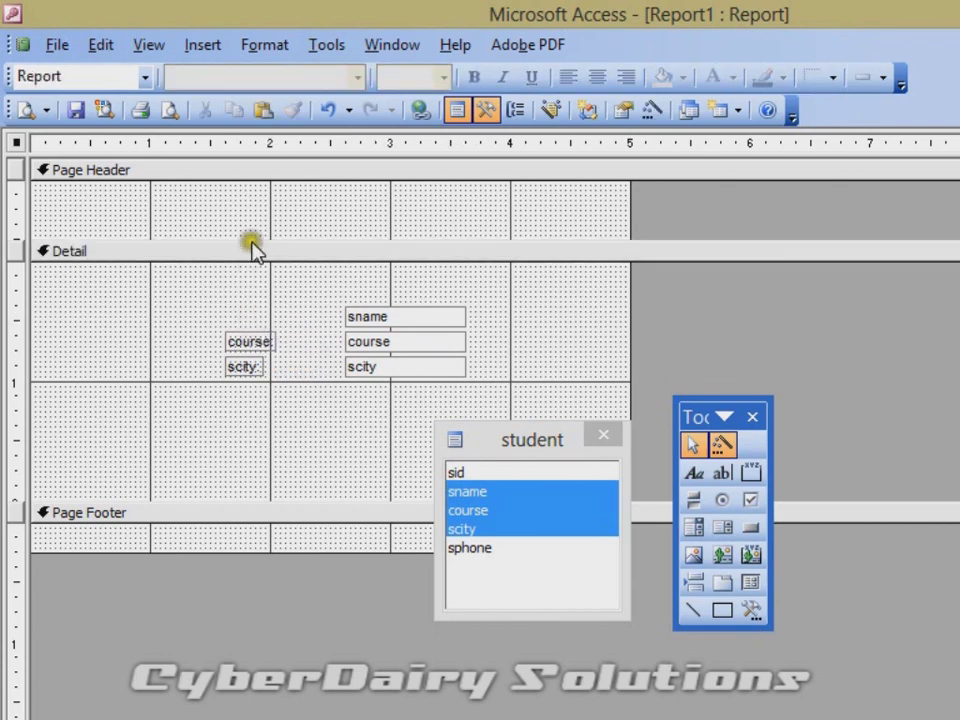
click(200, 215)
key(ctrl+v)
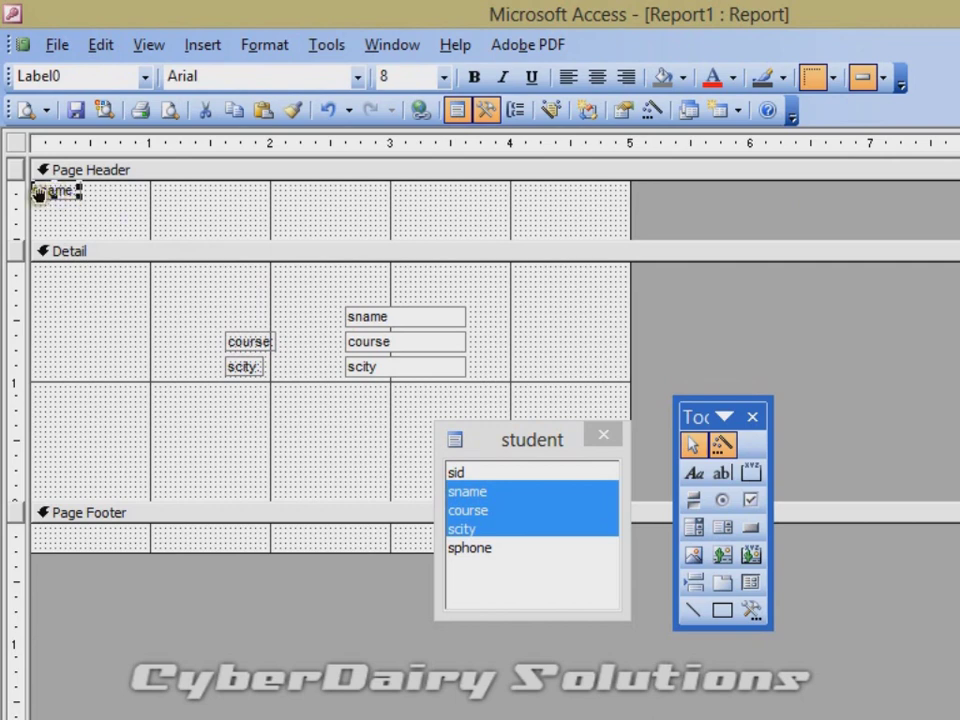
drag(37, 193, 86, 229)
Move the course label from Detail into the Page Header, level with the sname label at about 1.8" across
click(252, 340)
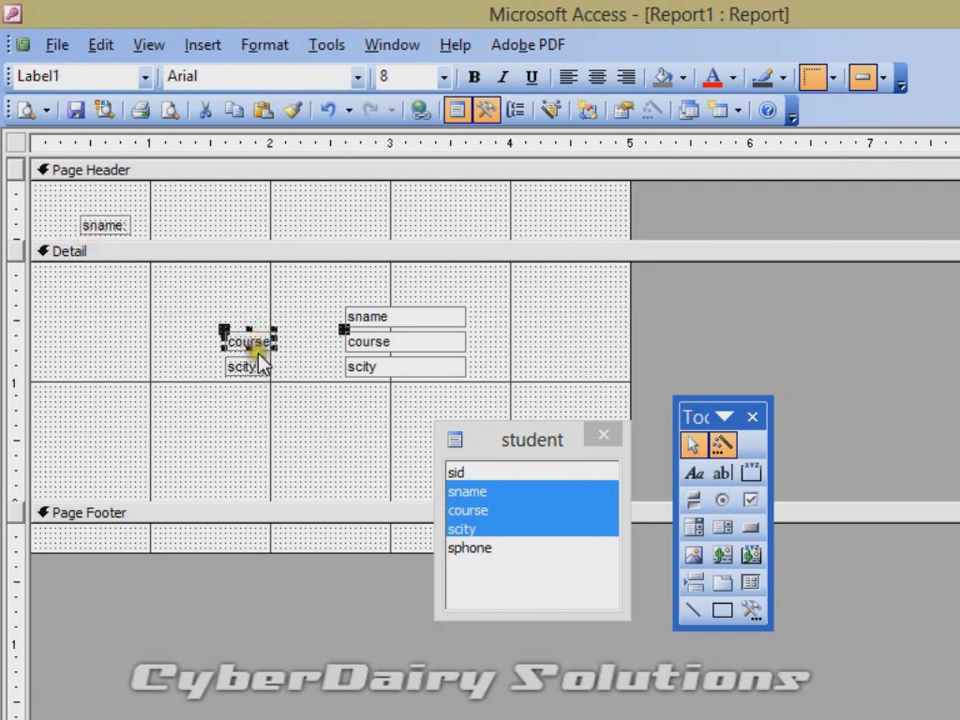
key(ctrl+x)
click(236, 229)
key(ctrl+v)
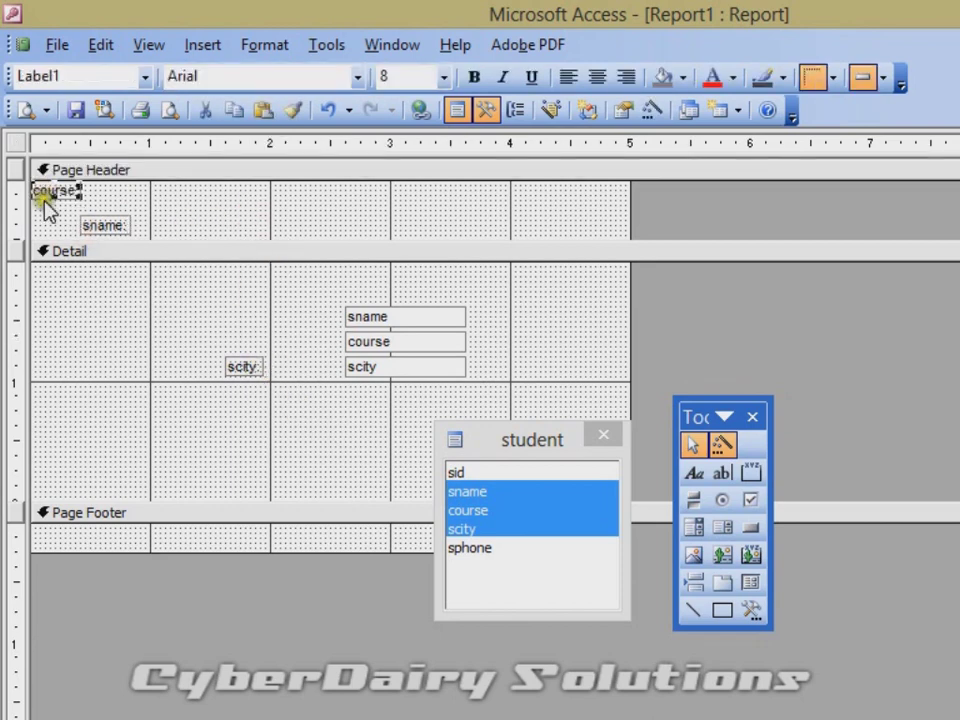
drag(45, 197, 265, 226)
Move the scity label from Detail into the Page Header, level with the other labels at about 3.5" across
click(242, 370)
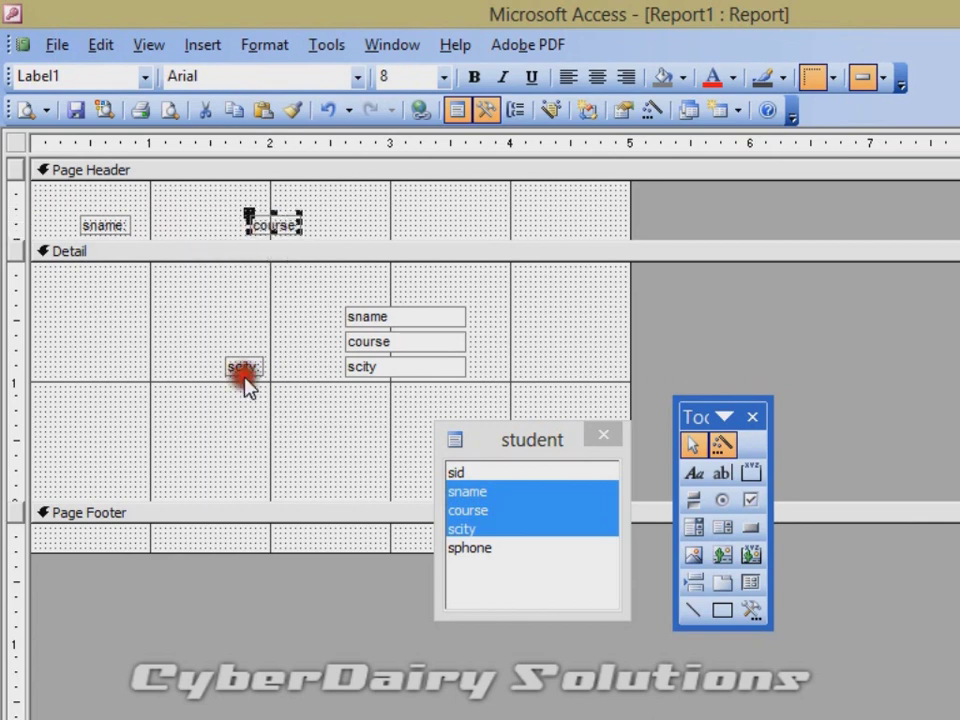
key(ctrl+x)
click(414, 210)
key(ctrl+v)
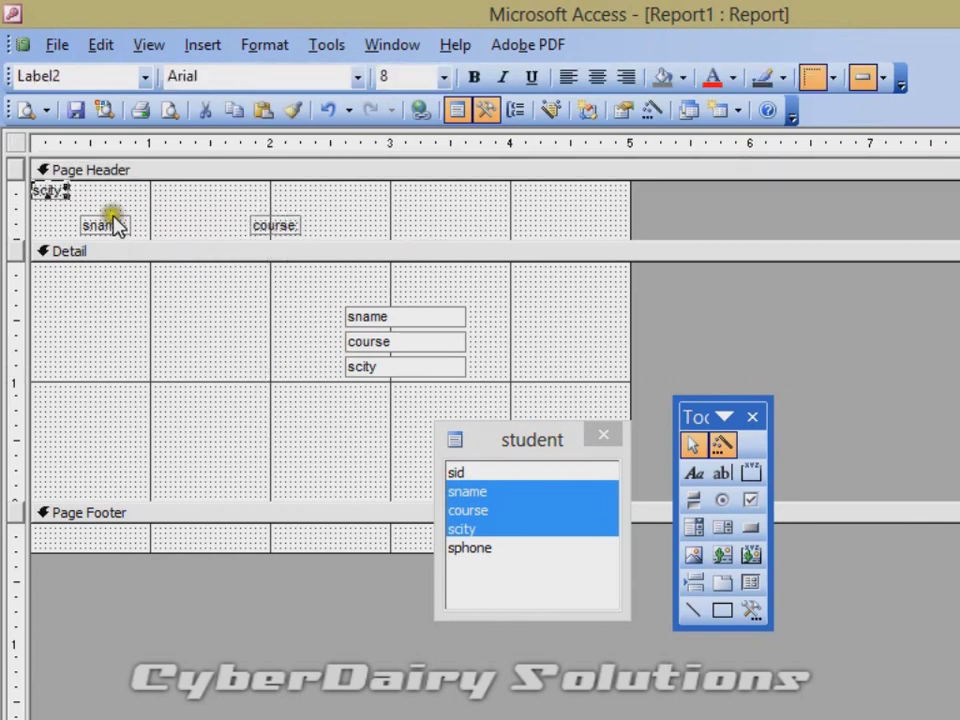
drag(45, 197, 463, 228)
Align the sname, course and scity text boxes in one row beneath their header labels and shrink the Detail section to about 0.3" high
click(368, 314)
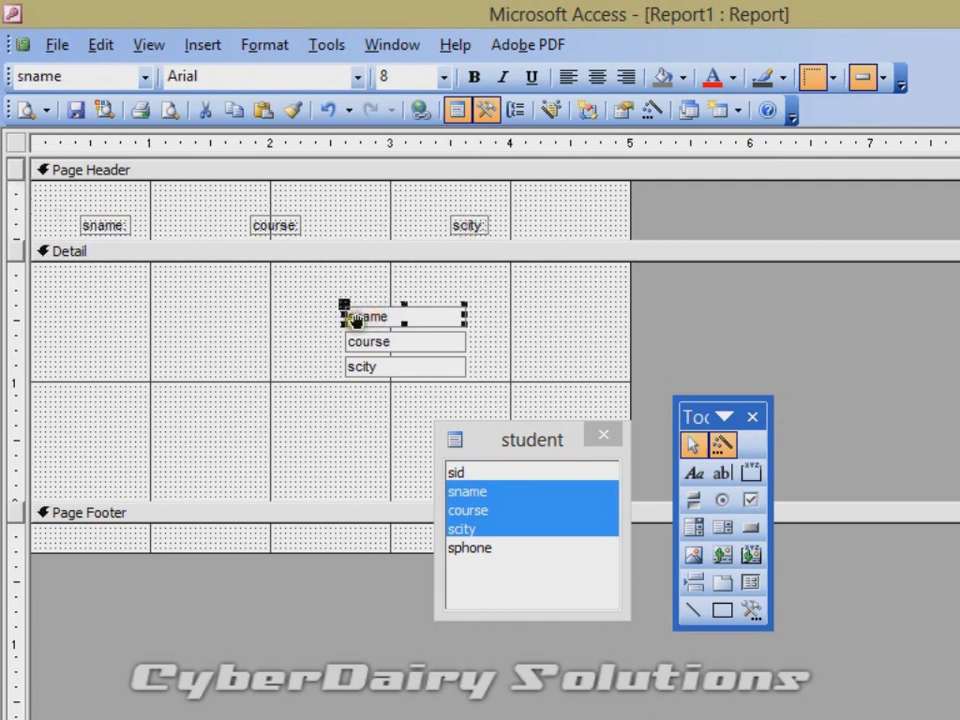
drag(355, 318, 86, 277)
drag(427, 345, 289, 284)
click(405, 379)
click(385, 370)
drag(385, 370, 488, 283)
click(381, 377)
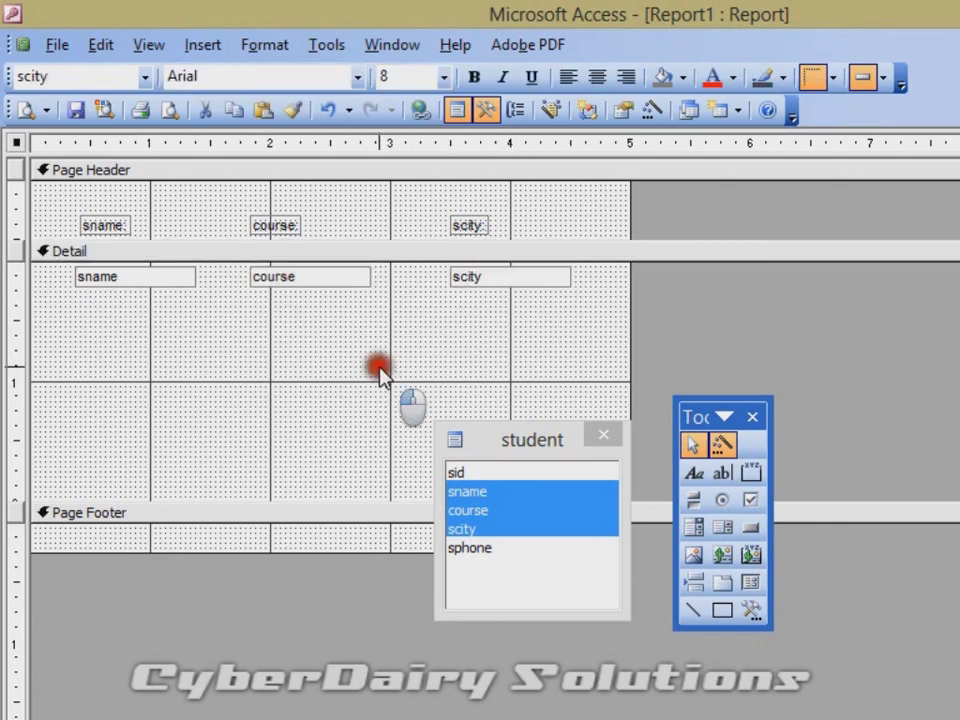
drag(343, 502, 351, 299)
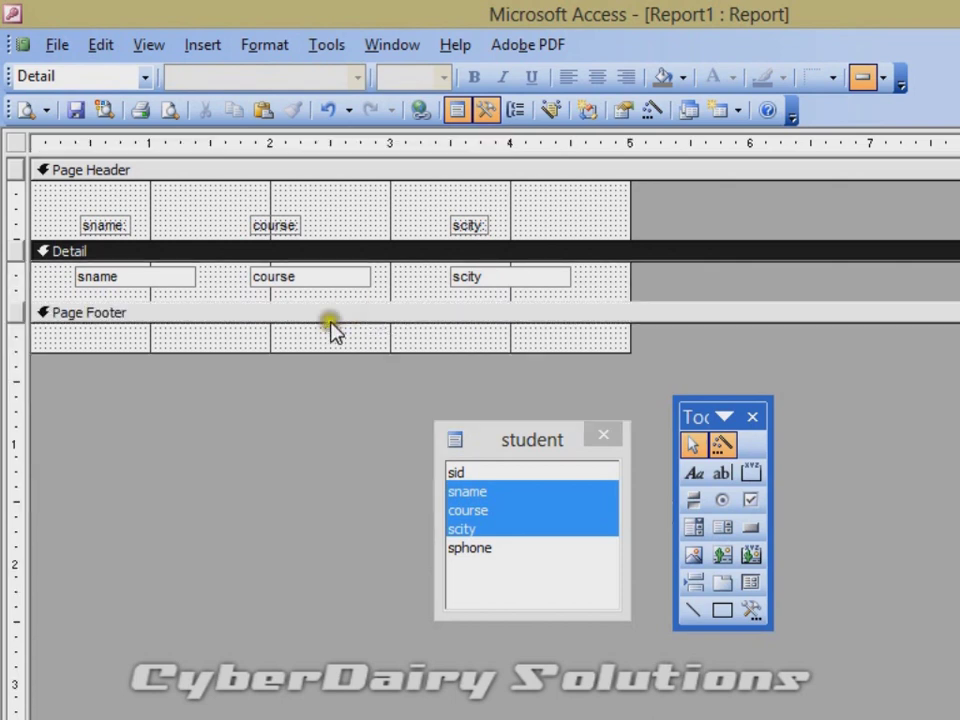
Change the text of the sname label in the Page Header to "Name"
click(106, 228)
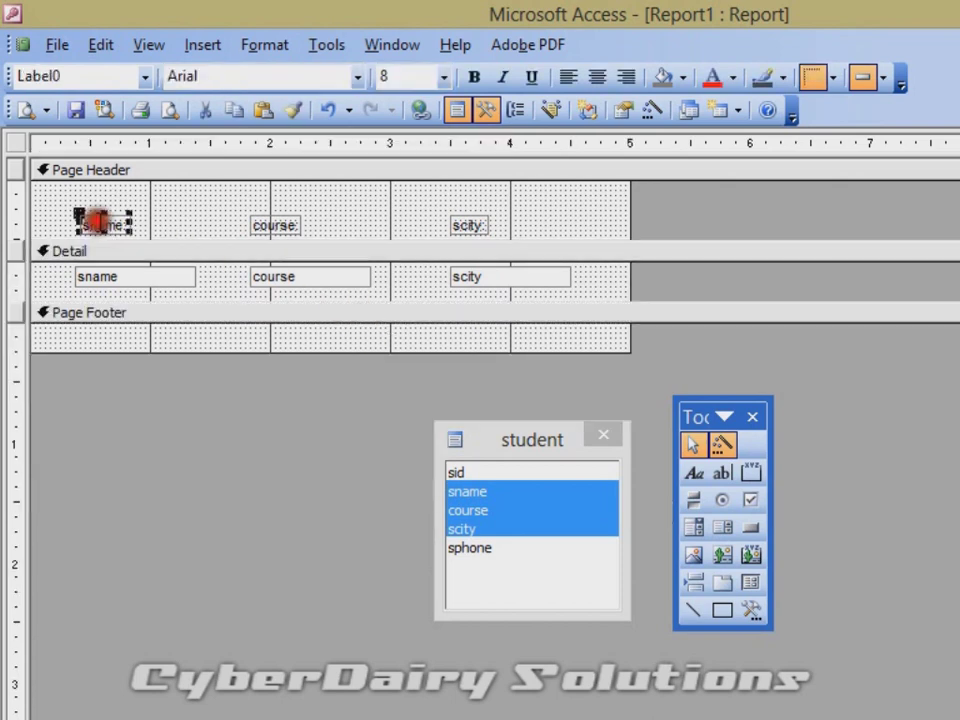
click(298, 348)
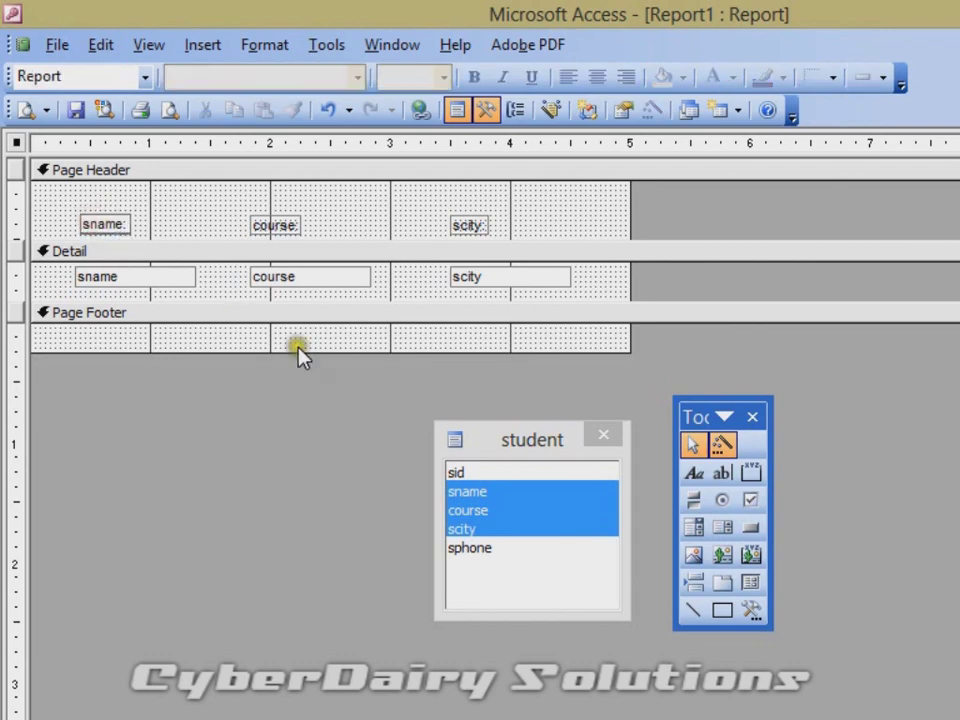
key(shift+End)
text(Name :)
key(Return)
Change the Page Header's course label to "Course" and its scity label to "City:"
double_click(285, 227)
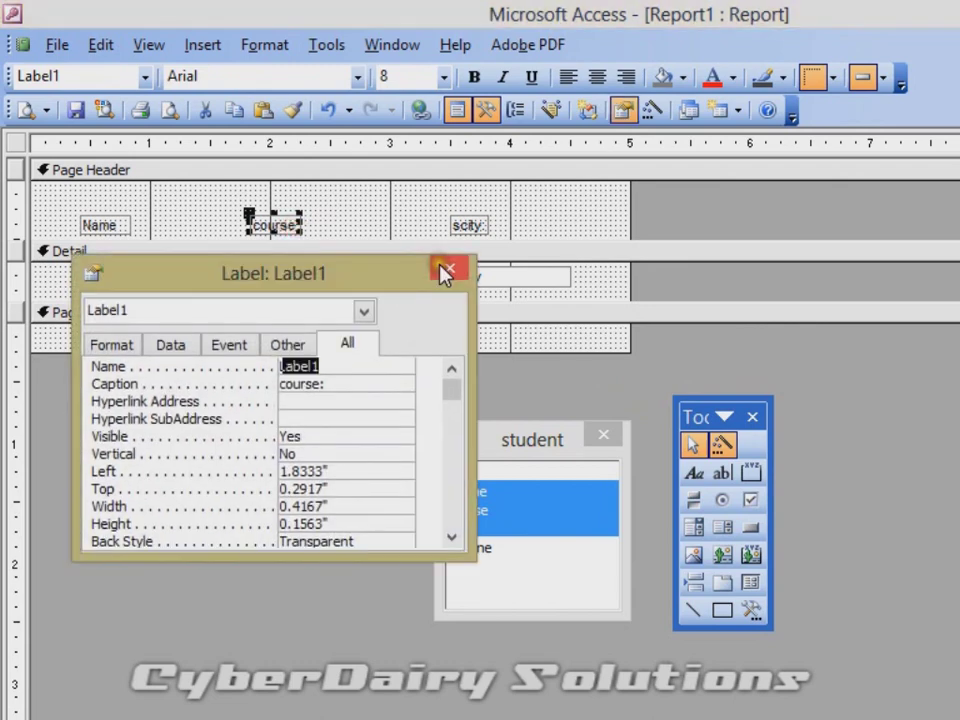
click(449, 266)
click(417, 314)
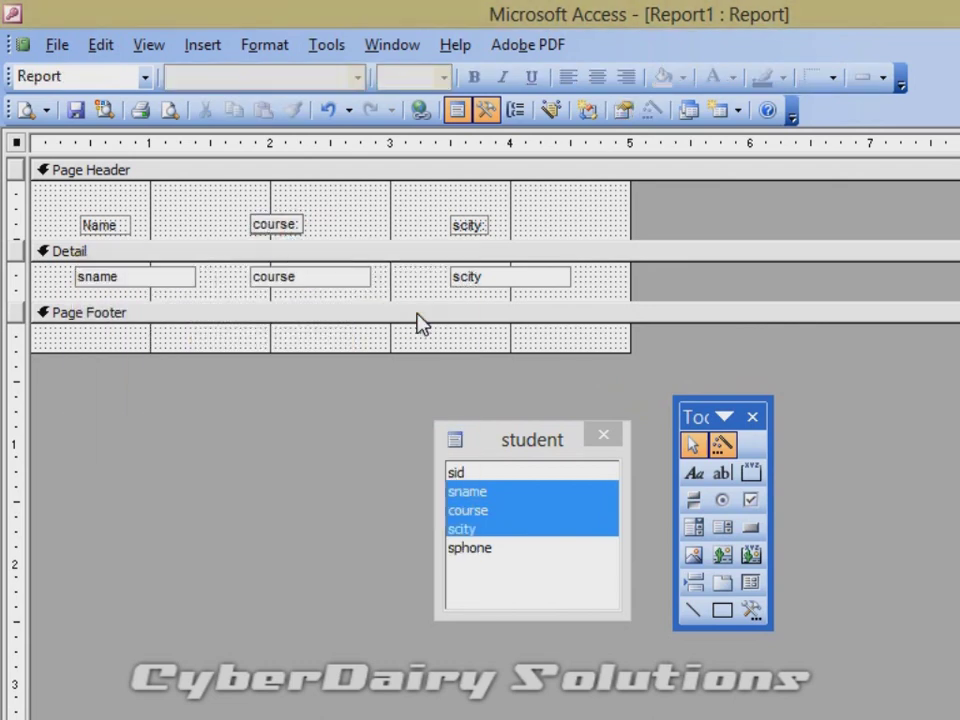
text(C)
click(470, 226)
drag(453, 224, 461, 224)
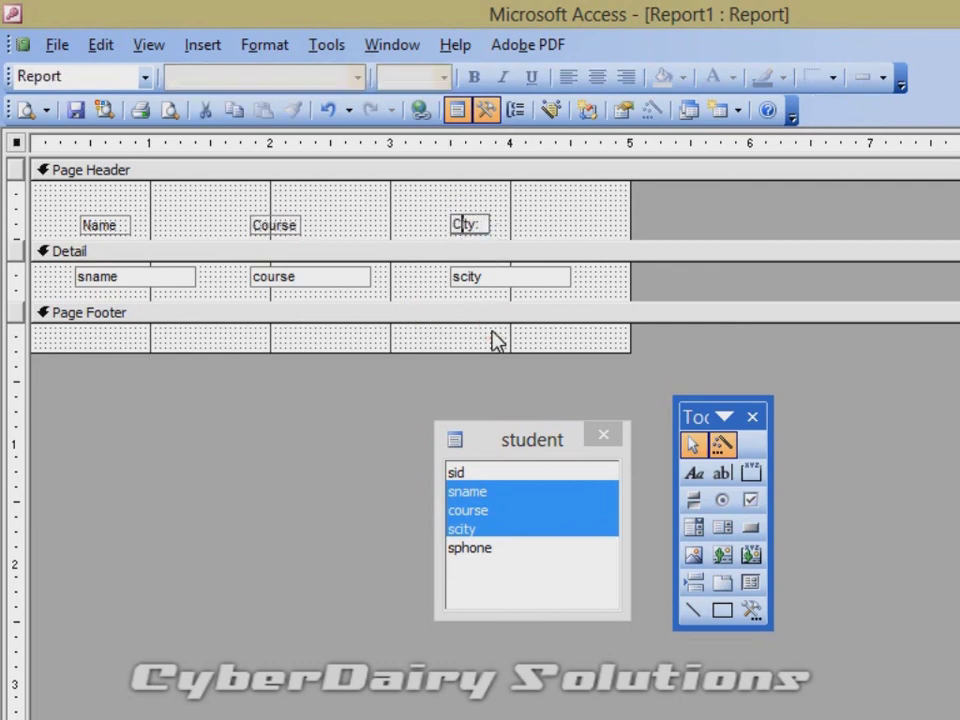
click(107, 222)
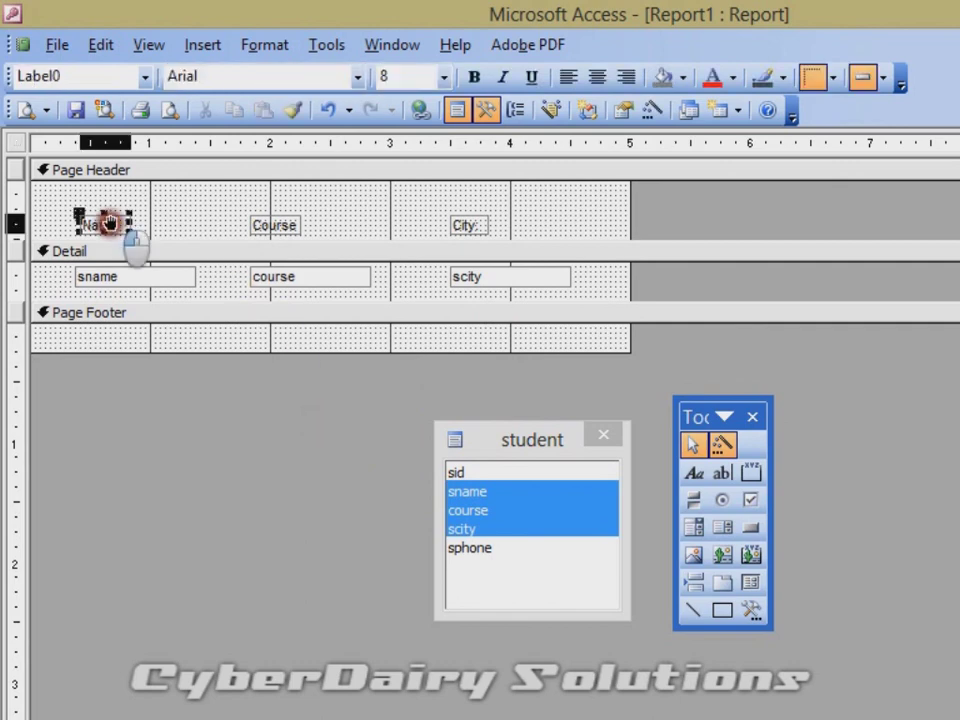
Make the Name, Course and City labels in the Page Header bold and red, and widen the Course label to fit its text
click(274, 222)
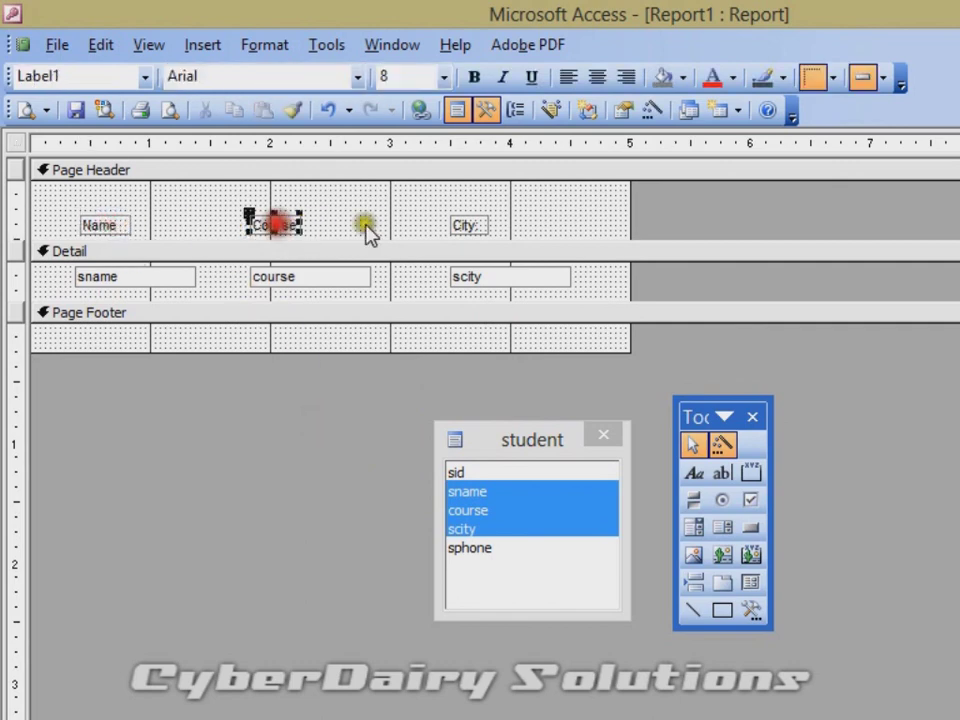
click(470, 222)
click(553, 213)
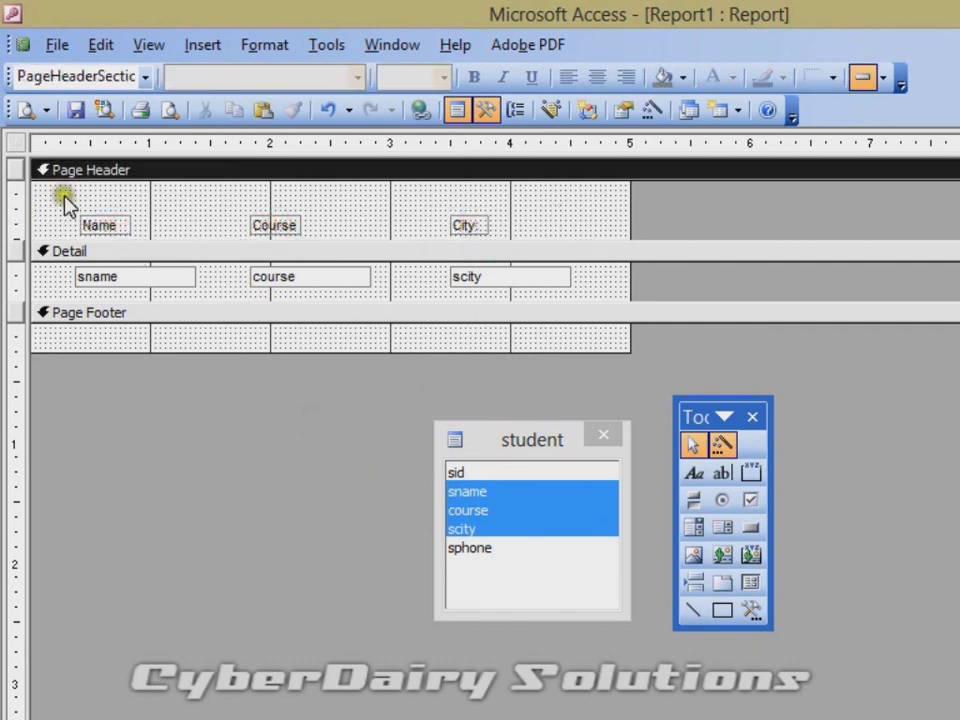
drag(64, 198, 521, 251)
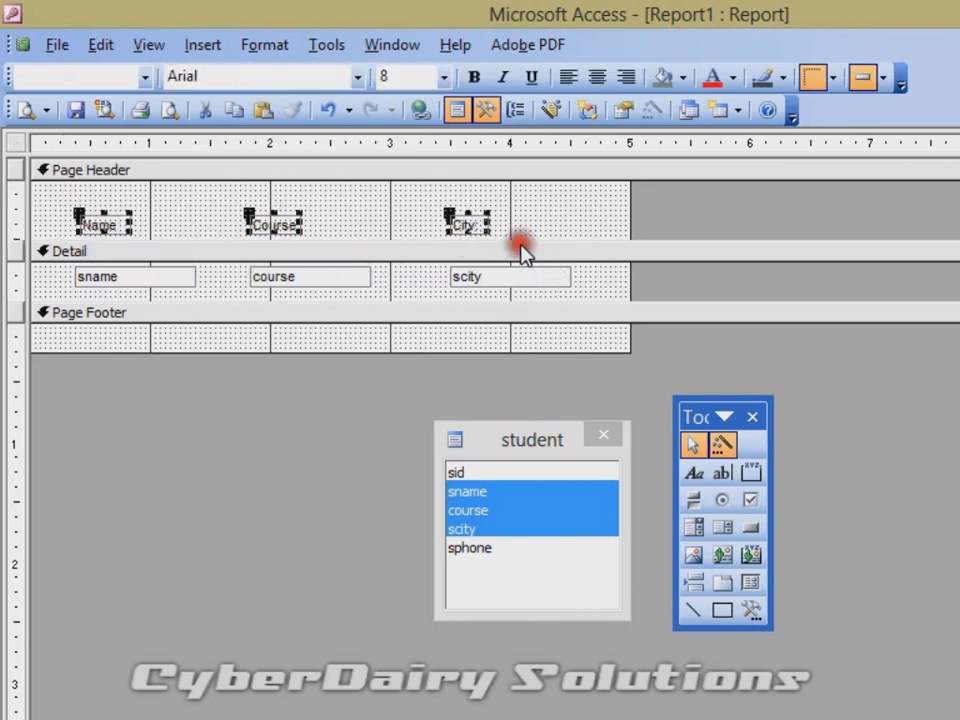
click(476, 77)
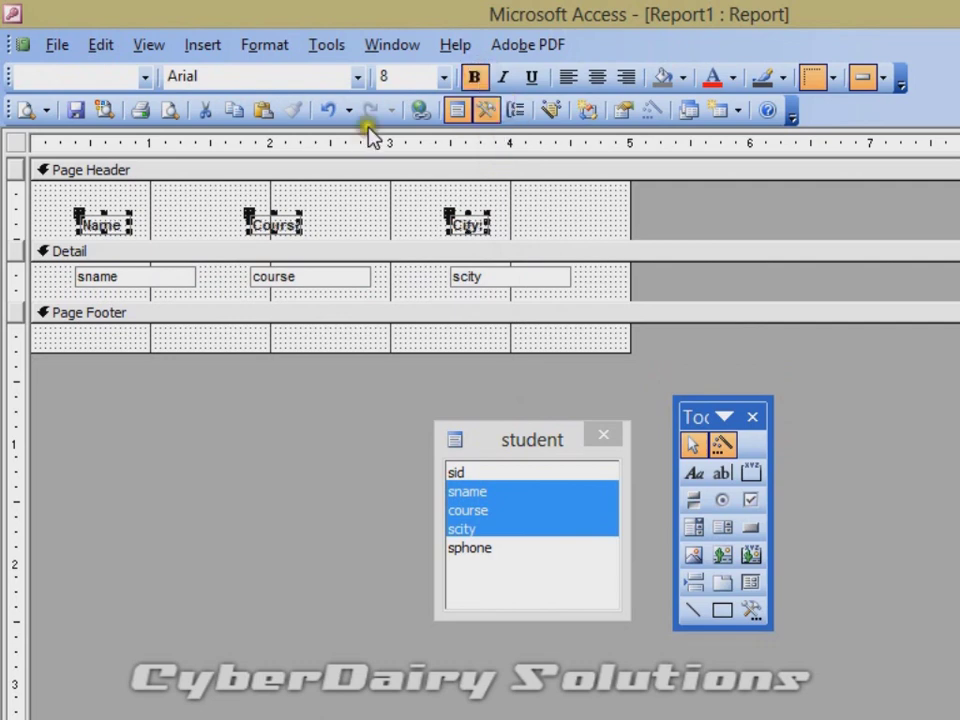
click(444, 77)
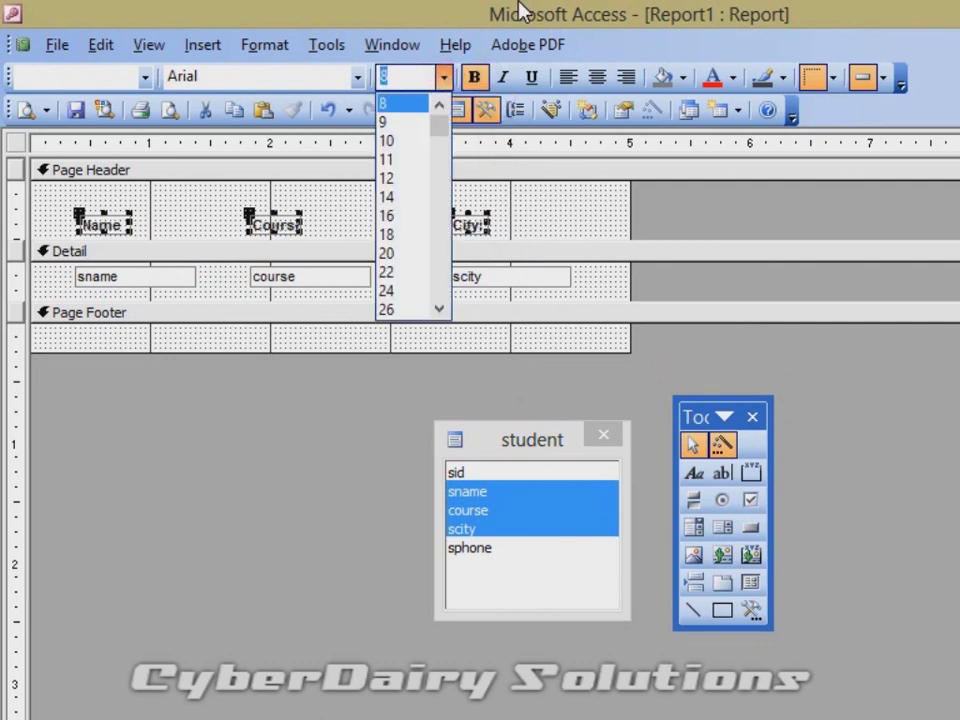
click(713, 77)
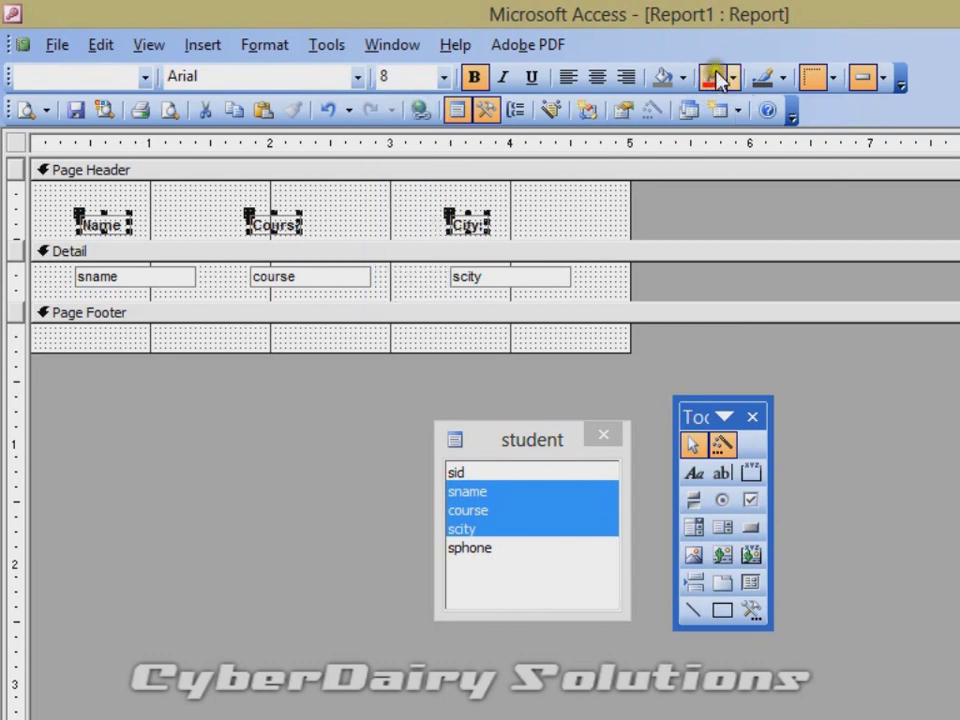
click(713, 77)
click(375, 208)
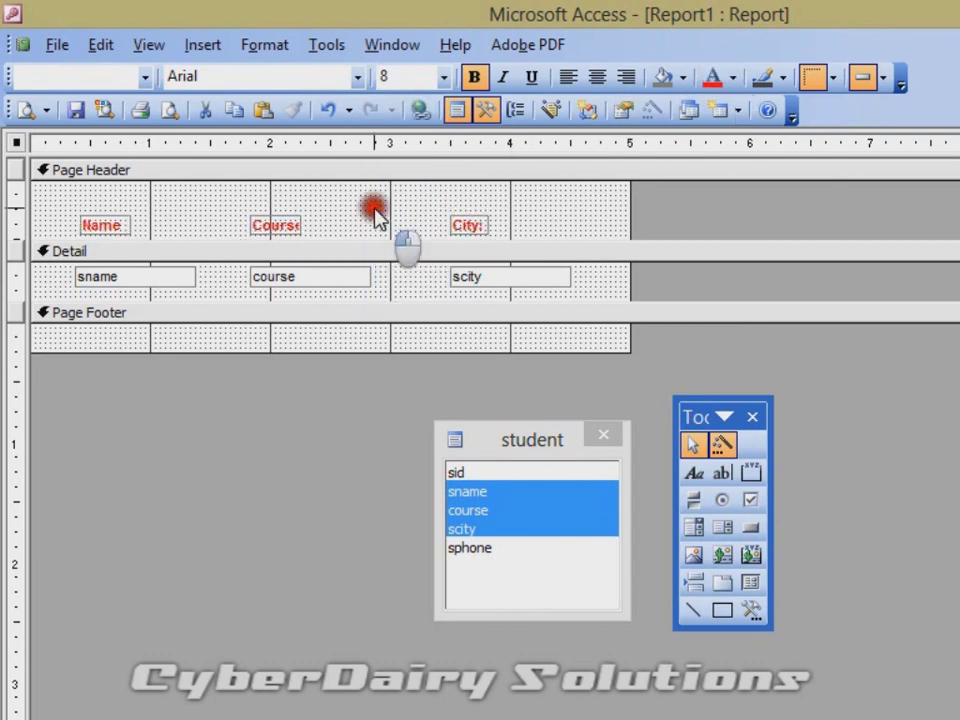
click(302, 228)
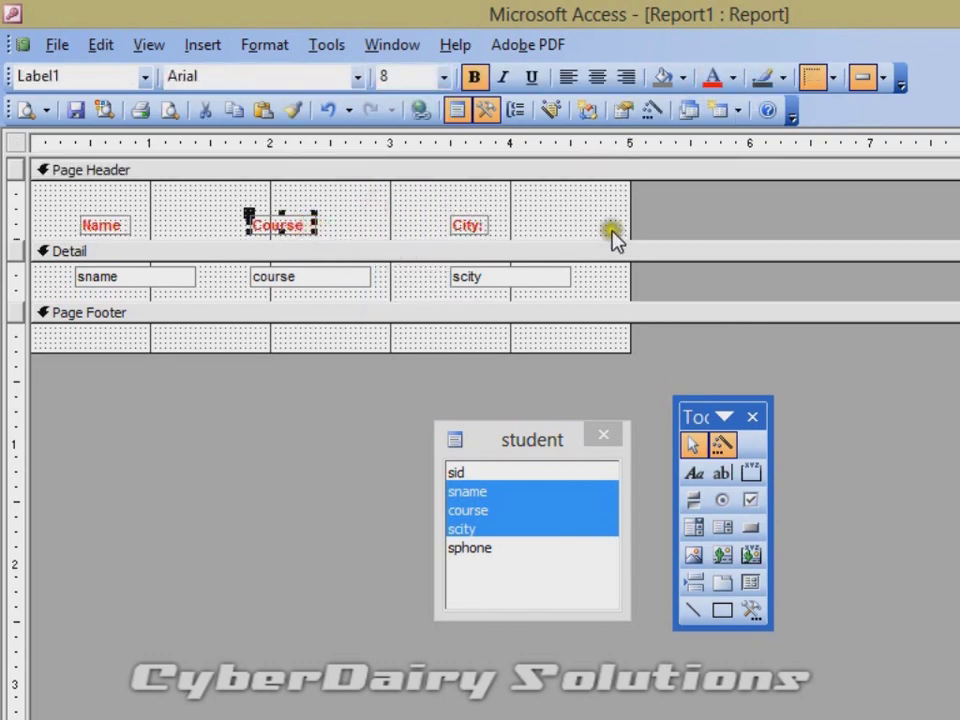
click(555, 210)
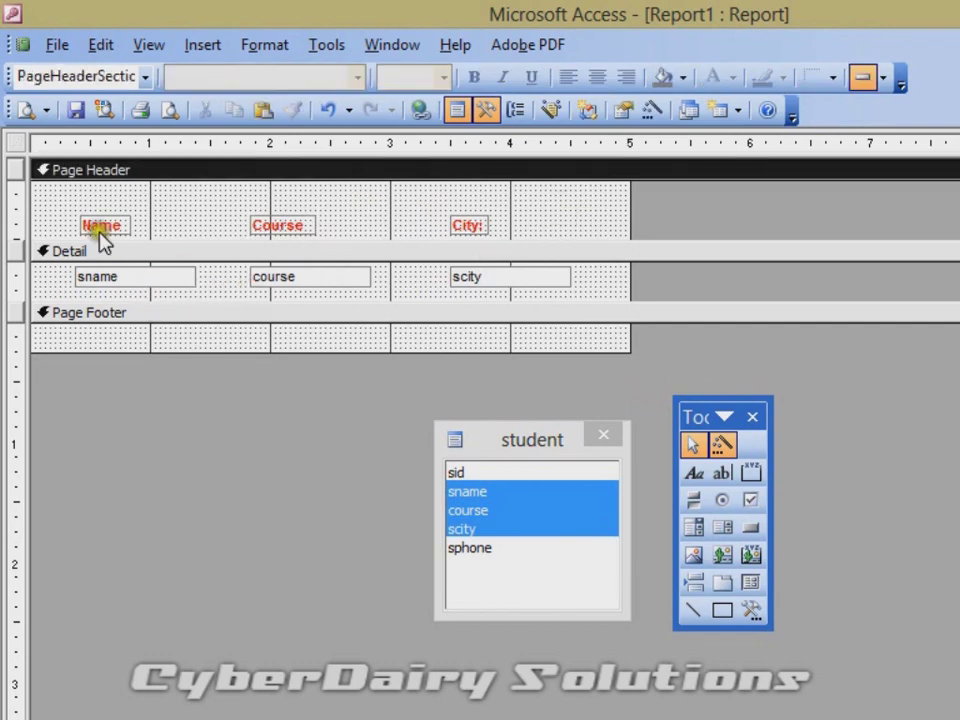
Save the report as "student tabular report" and close it
click(76, 110)
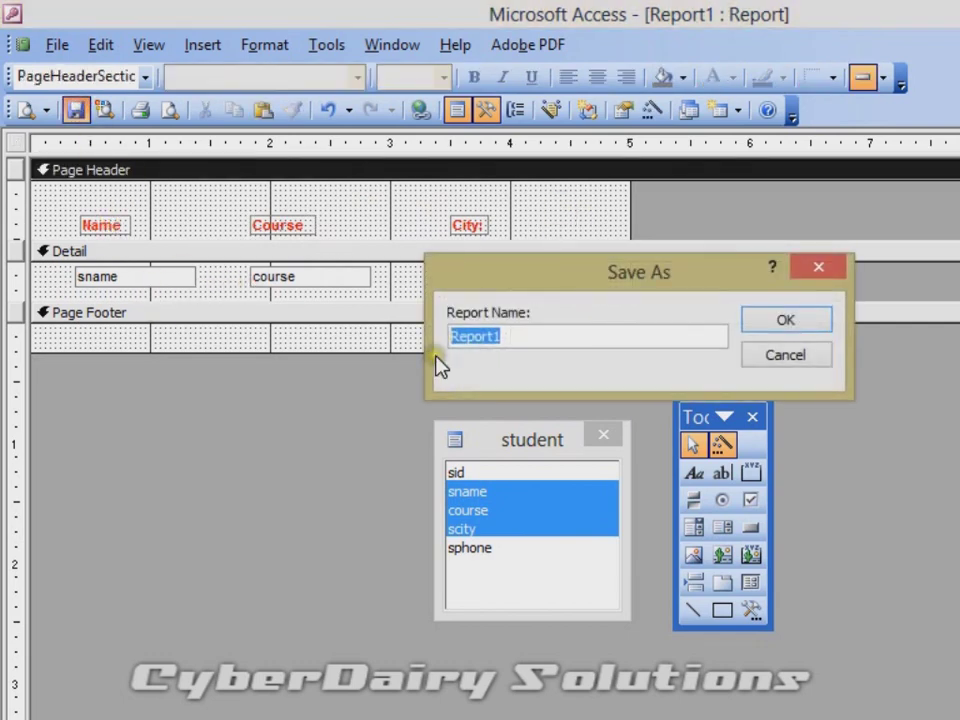
text(student tabula)
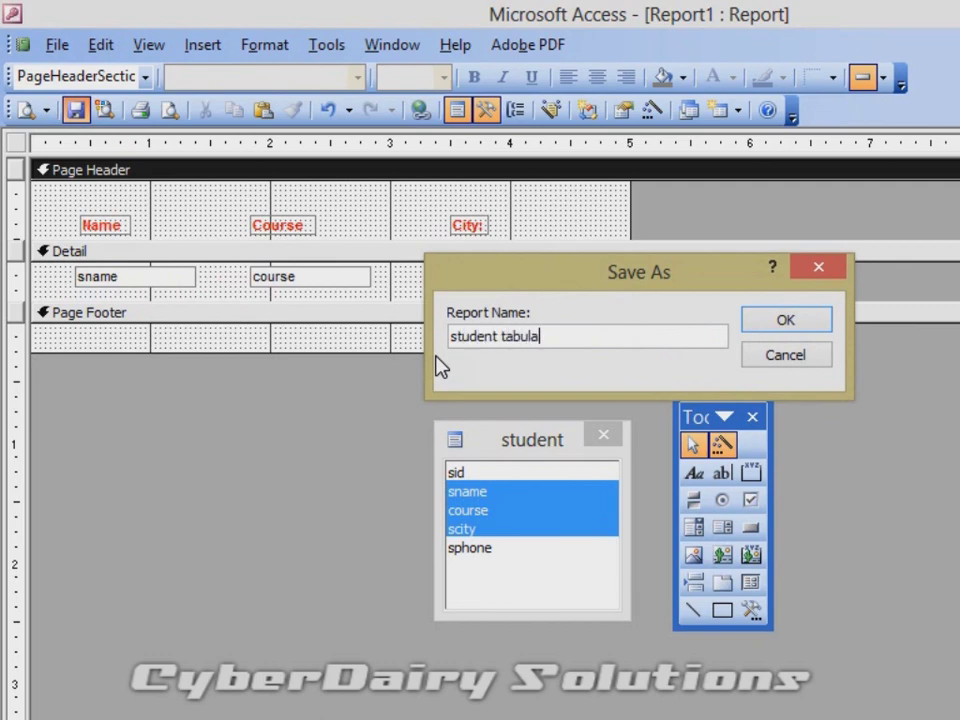
text(r report)
click(784, 325)
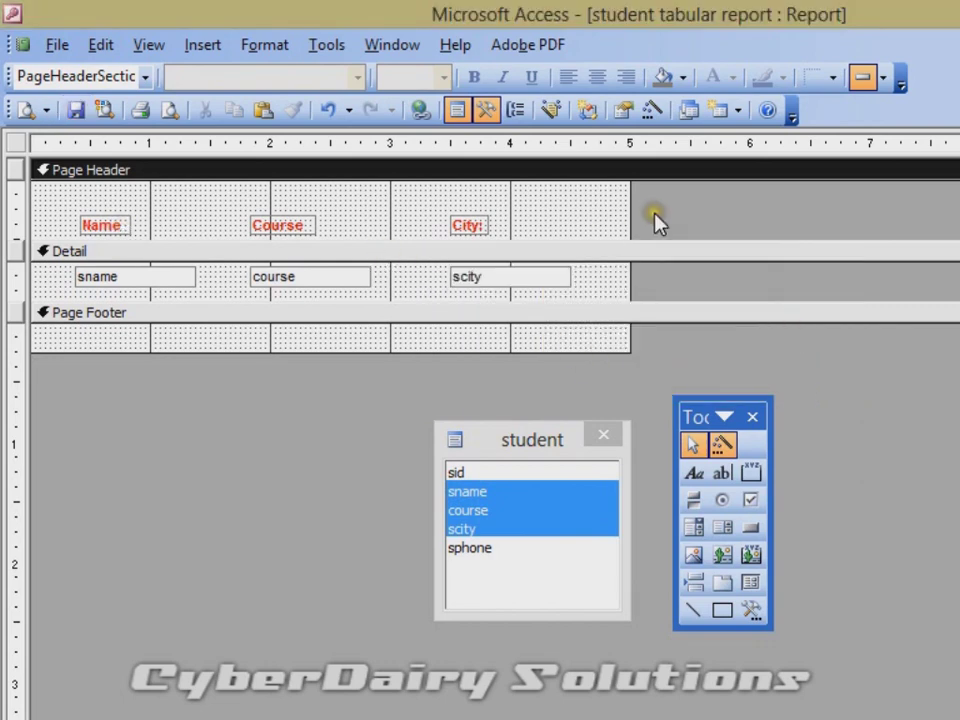
key(ctrl+w)
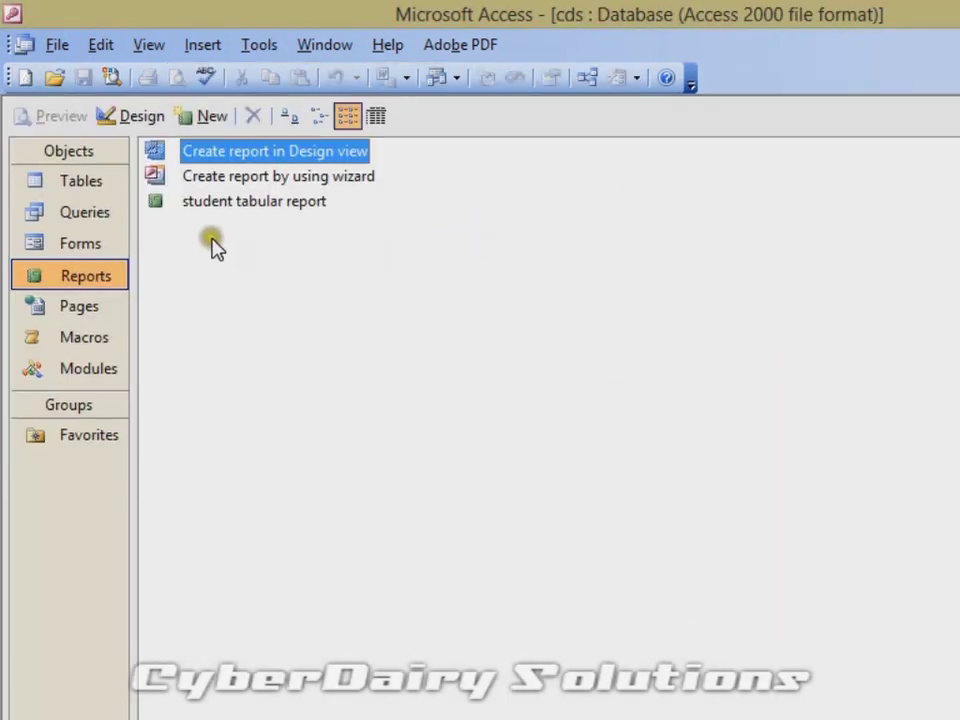
Preview the student tabular report to check its column layout, and close the preview
double_click(227, 212)
click(473, 208)
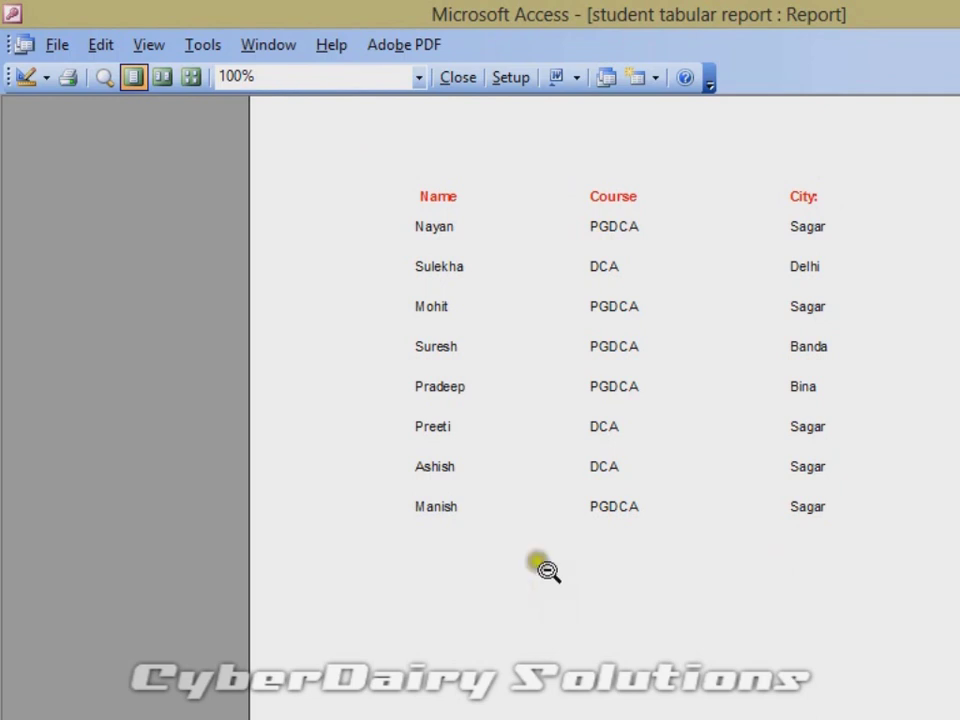
click(458, 77)
Reopen the student tabular report in Design view and line up the Name label with the left edge of the sname text box
right_click(285, 199)
click(326, 239)
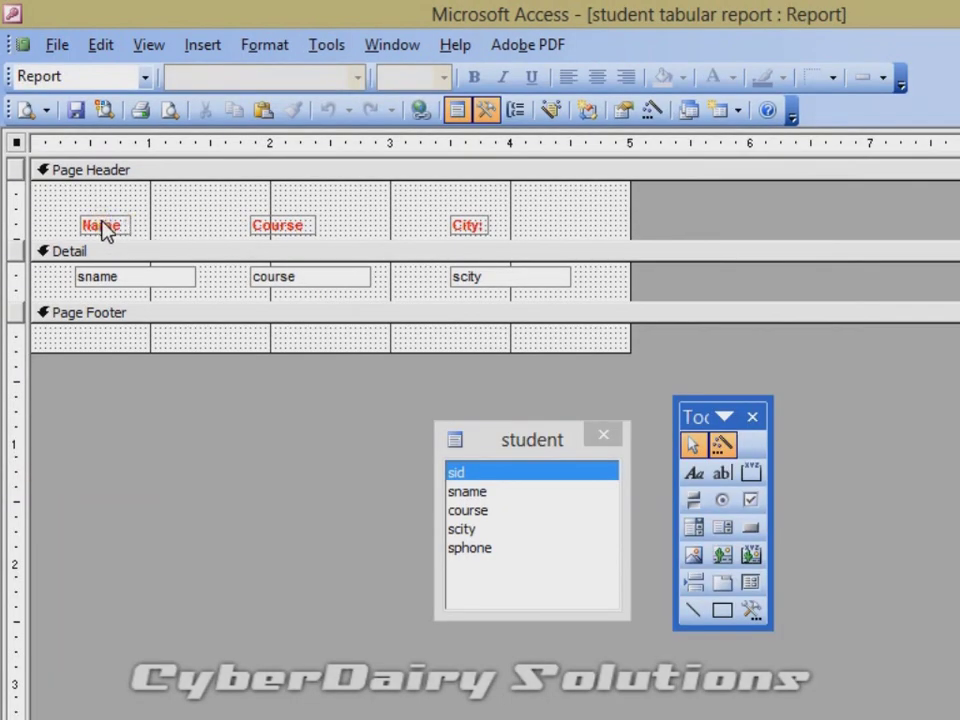
click(104, 228)
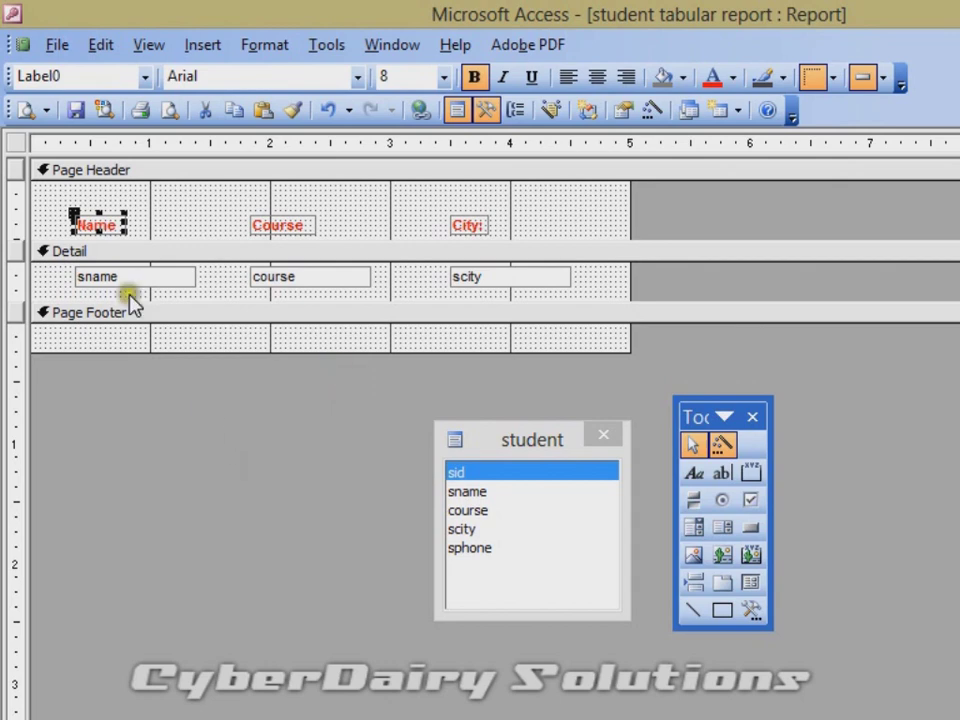
click(172, 233)
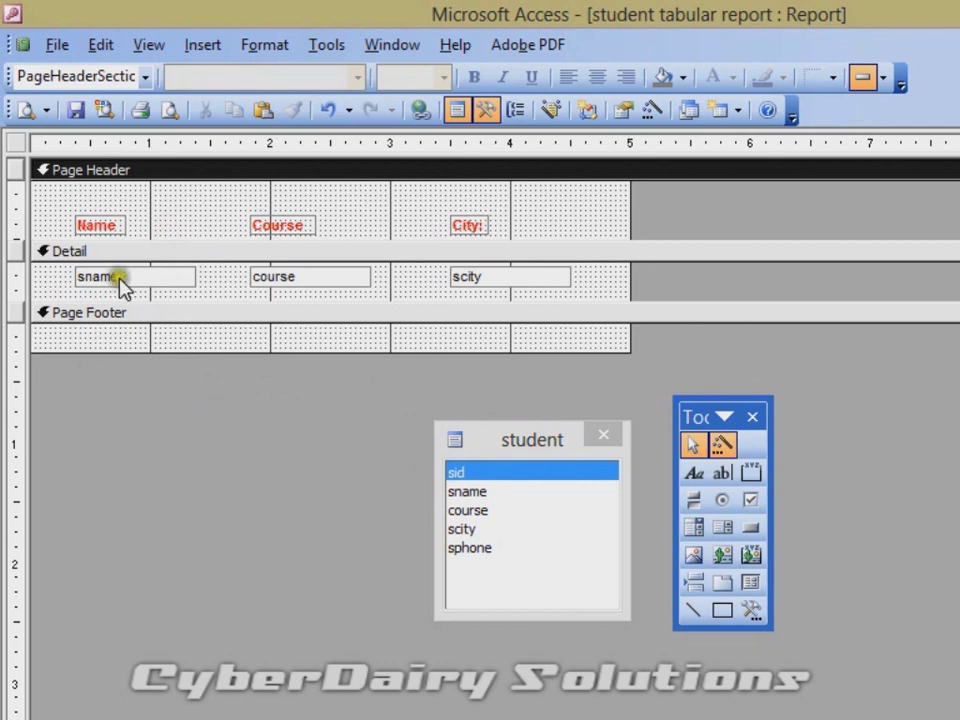
Enlarge the Detail section to about 0.8" high and draw a rectangle about 1.3" wide and 0.3" high around the sname text box
drag(217, 301, 214, 359)
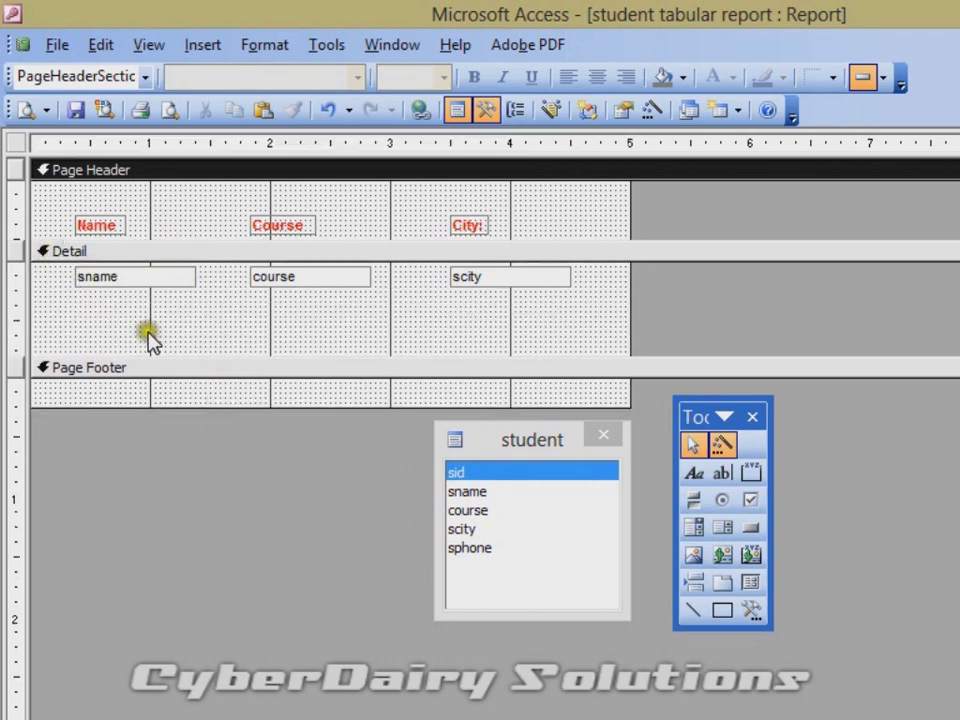
click(723, 611)
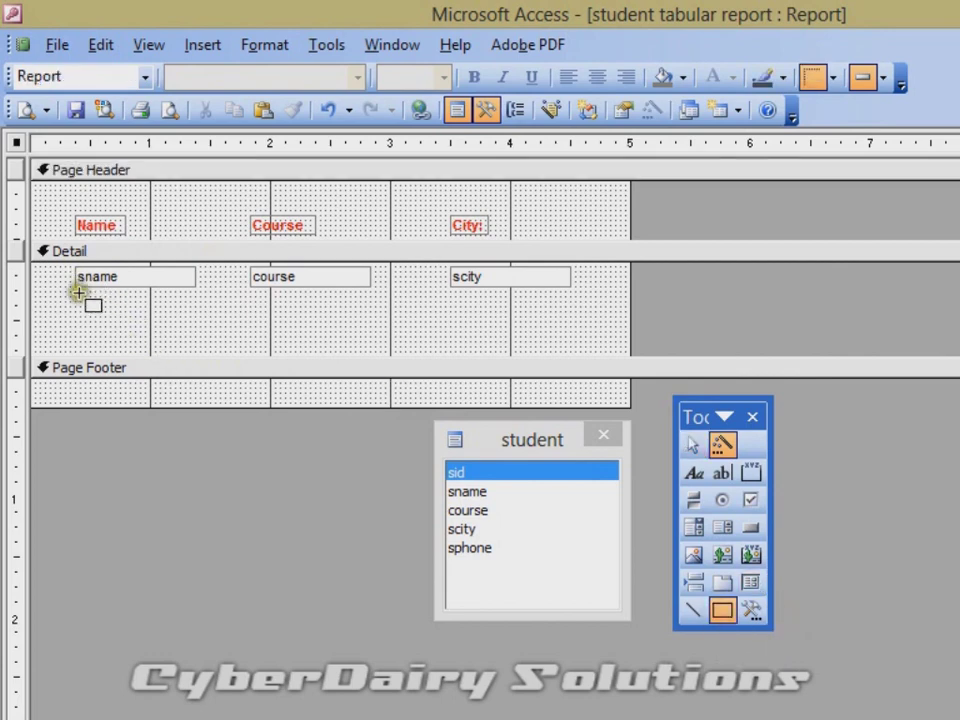
mouse_move(72, 292)
mouse_down()
mouse_move(92, 272)
mouse_move(229, 259)
mouse_up()
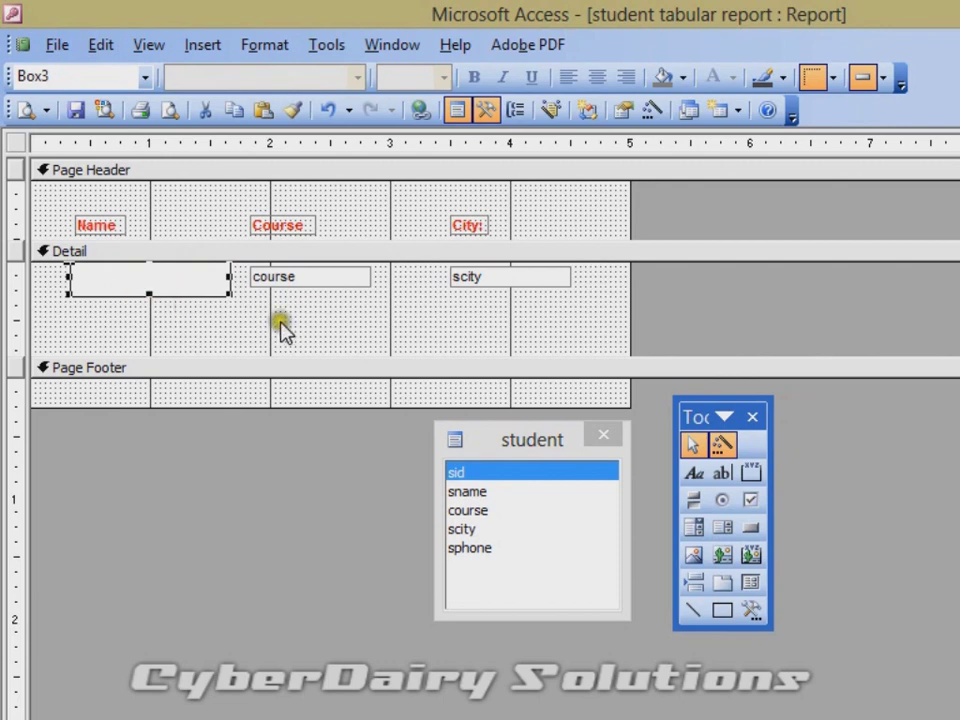
Give the rectangle over sname a transparent fill and reduce its height to about 0.2"
click(133, 281)
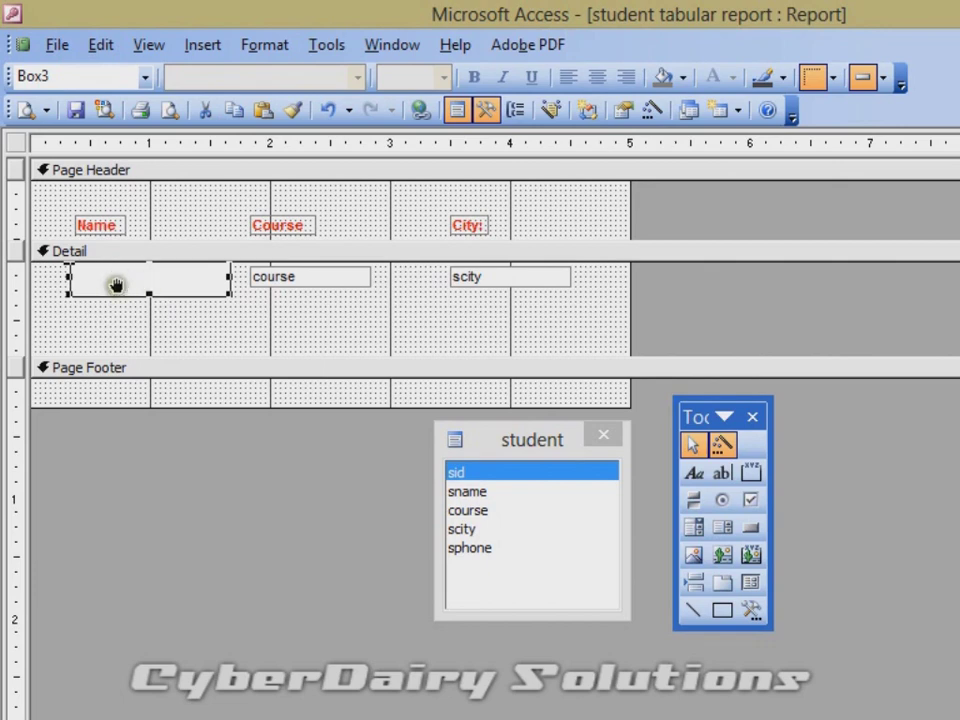
click(137, 285)
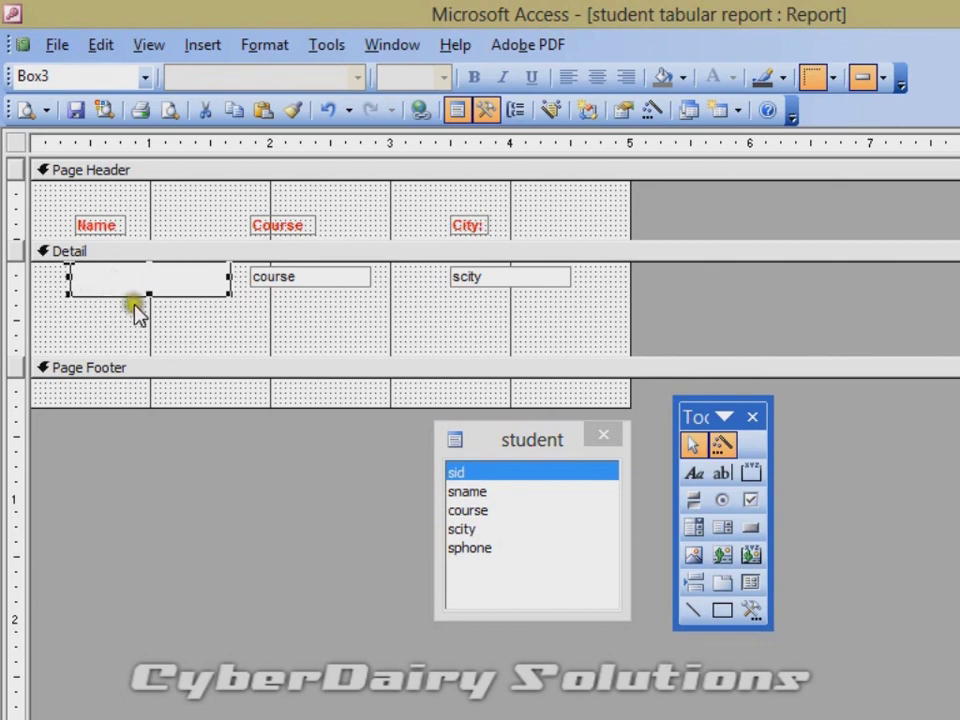
click(133, 288)
click(135, 280)
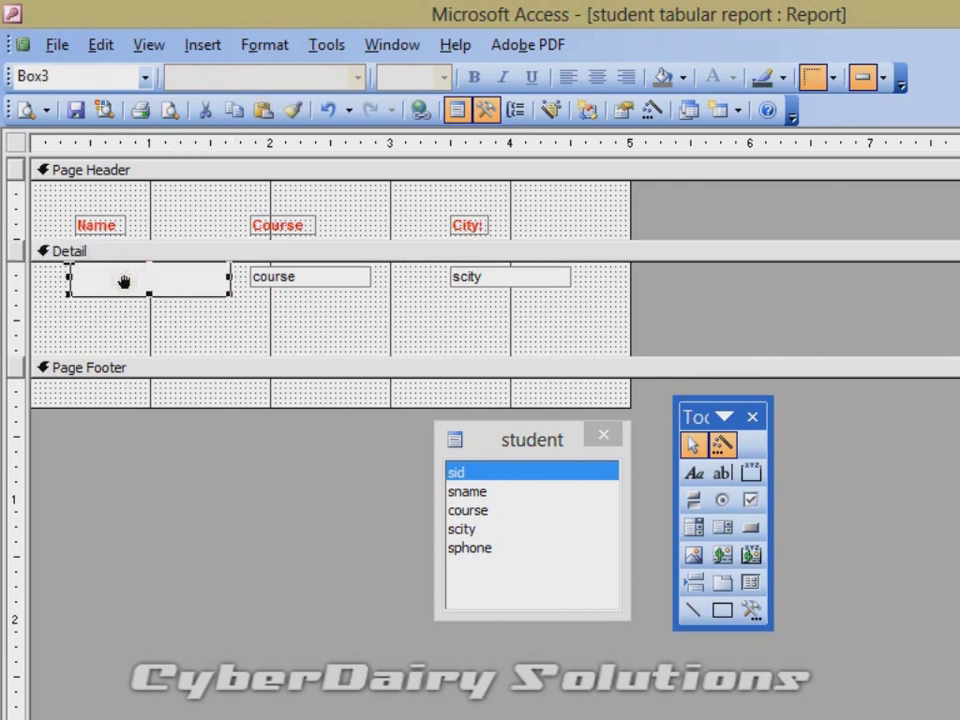
right_click(124, 282)
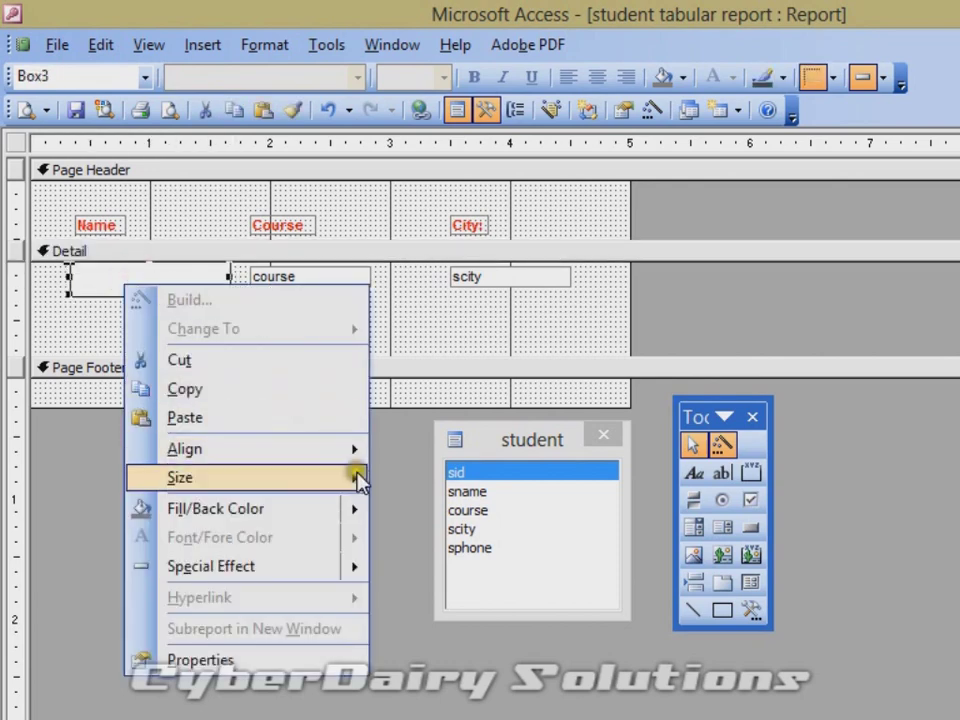
mouse_move(340, 488)
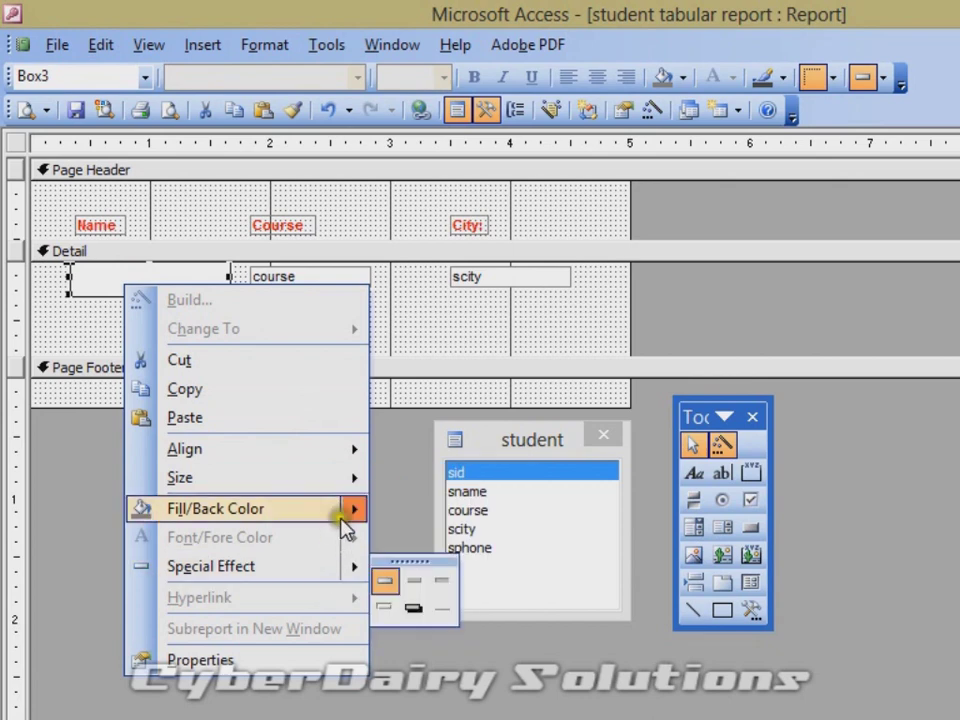
click(352, 454)
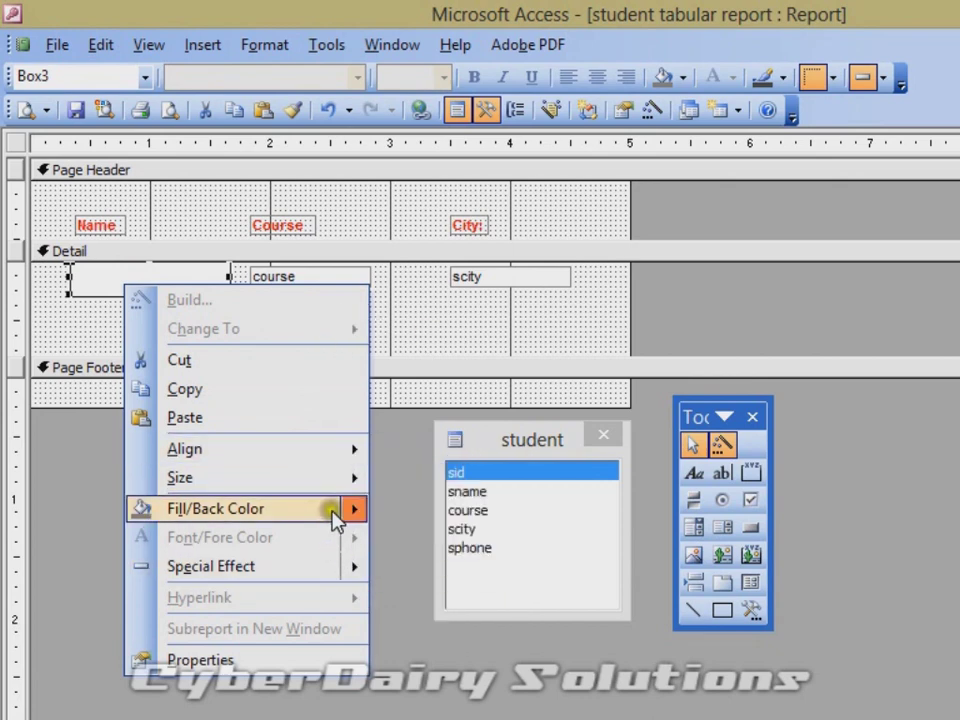
mouse_move(357, 518)
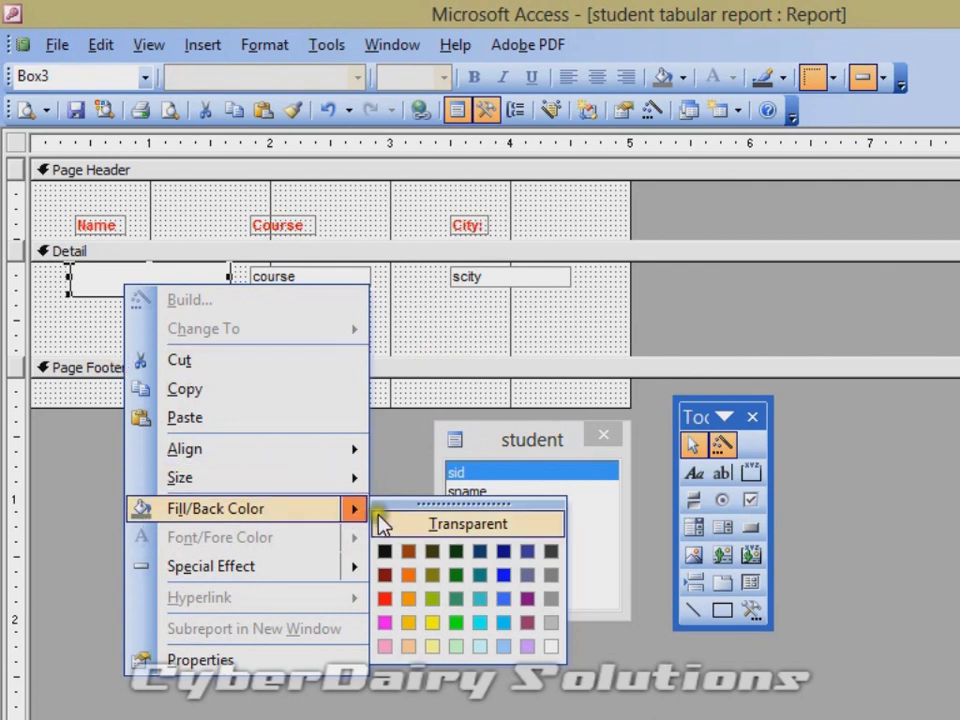
click(464, 531)
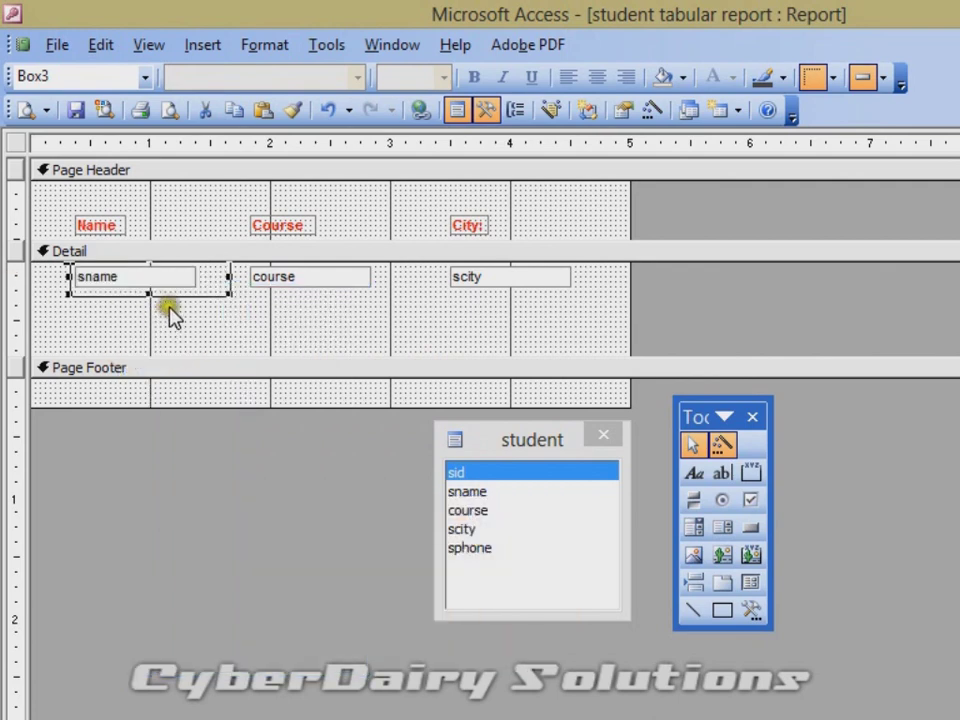
drag(148, 294, 146, 282)
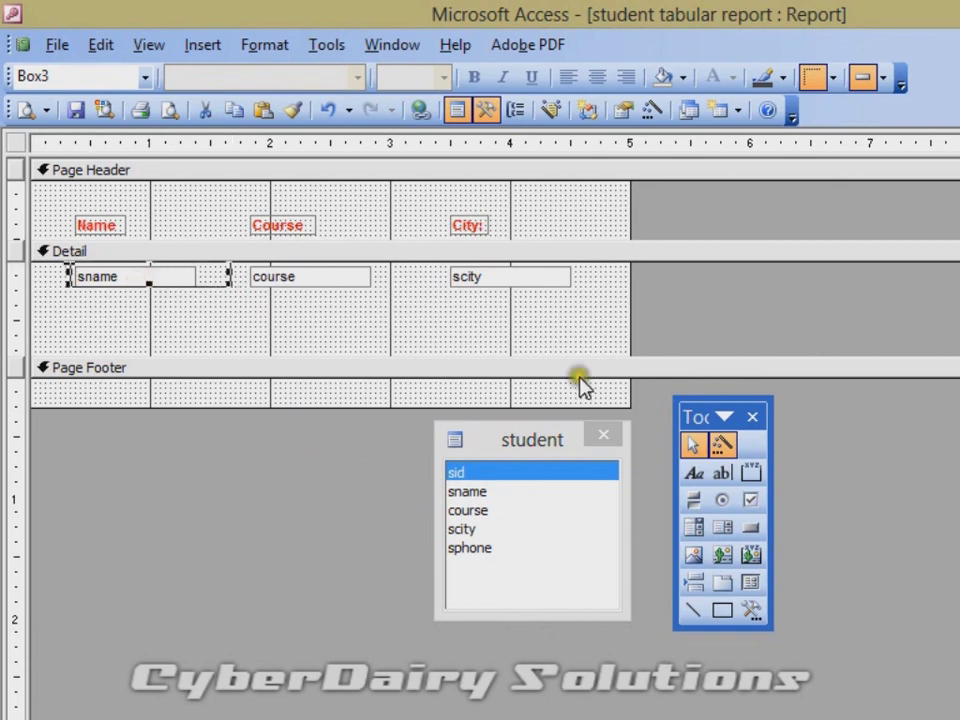
Draw two adjoining rectangles in the Detail row, about 1.5" wide over the course text box and about 1.6" wide over scity
click(722, 611)
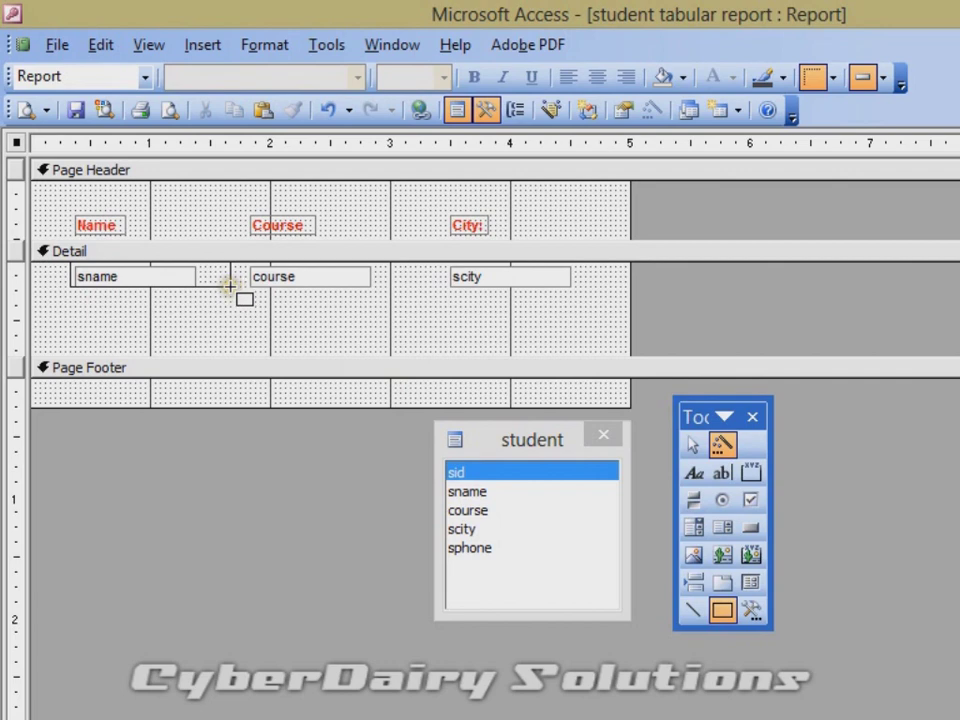
drag(230, 284, 410, 258)
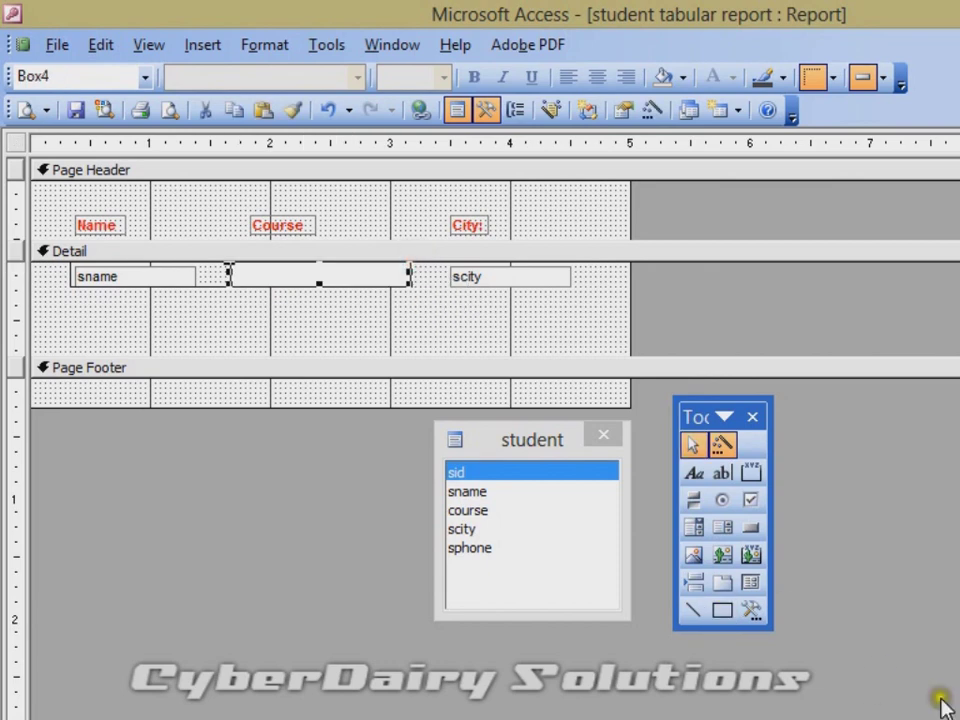
click(716, 612)
mouse_move(469, 367)
mouse_down()
mouse_move(412, 283)
mouse_move(421, 267)
mouse_move(600, 259)
mouse_up()
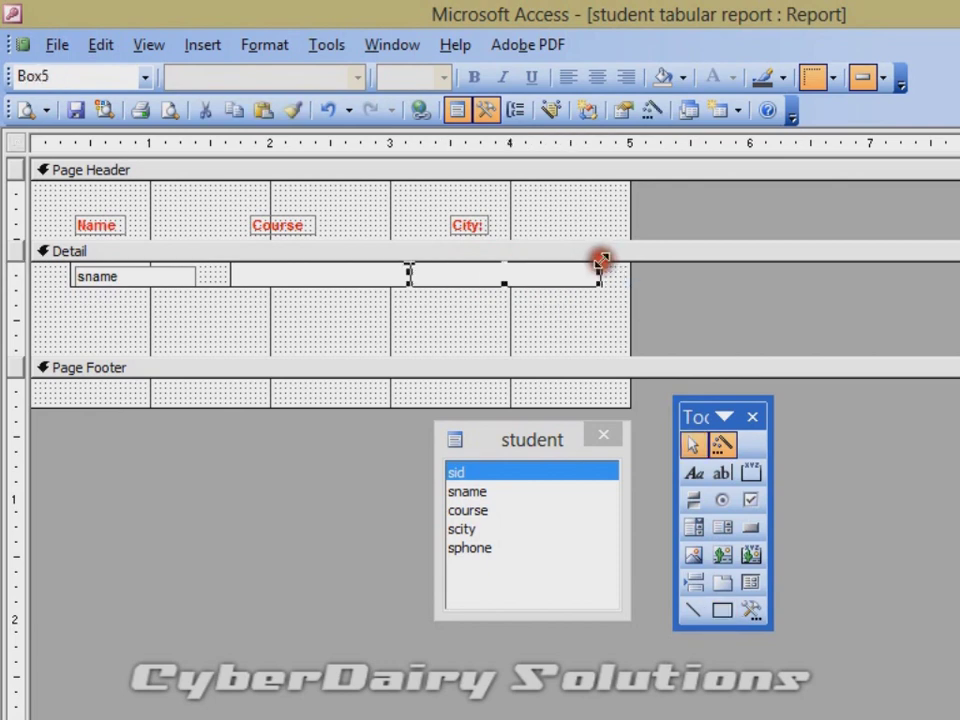
Give the rectangles over the course and scity text boxes a transparent fill
click(332, 281)
right_click(332, 281)
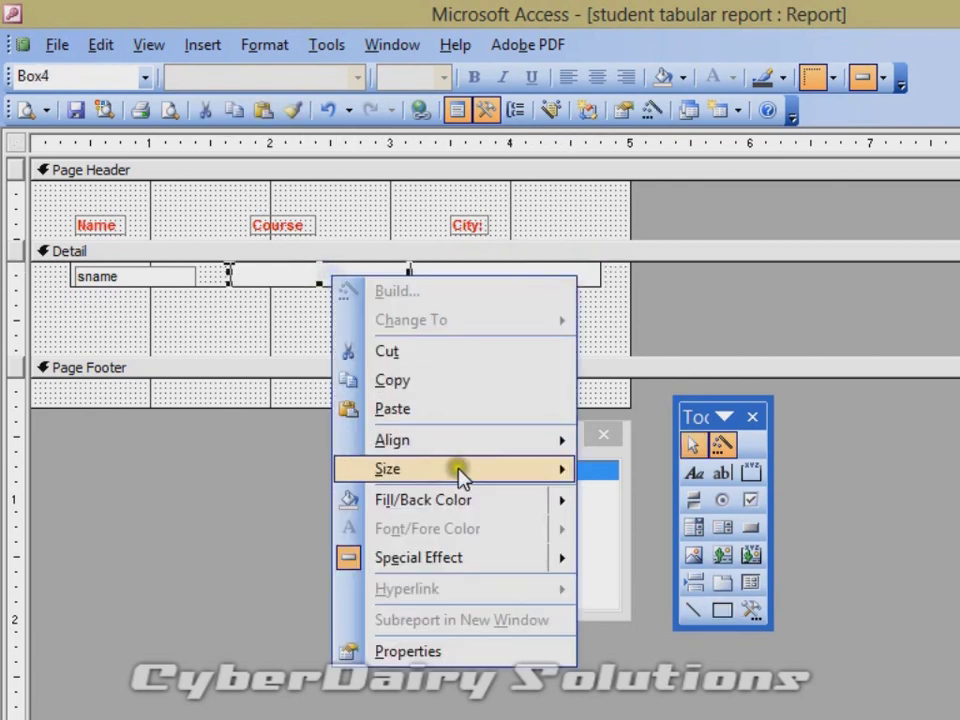
mouse_move(566, 501)
click(622, 505)
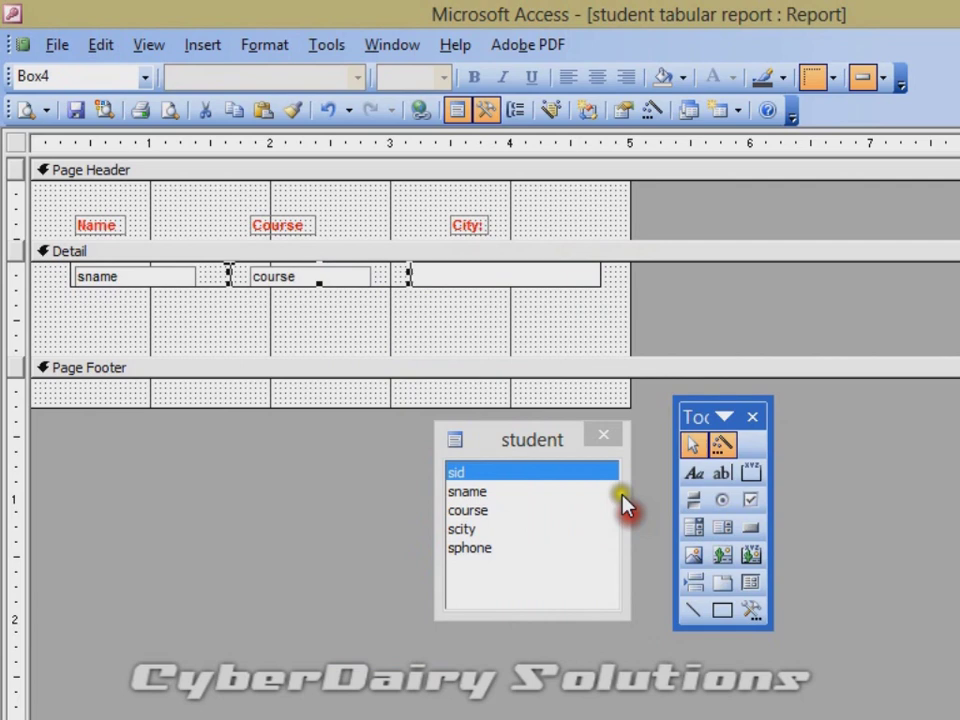
right_click(517, 275)
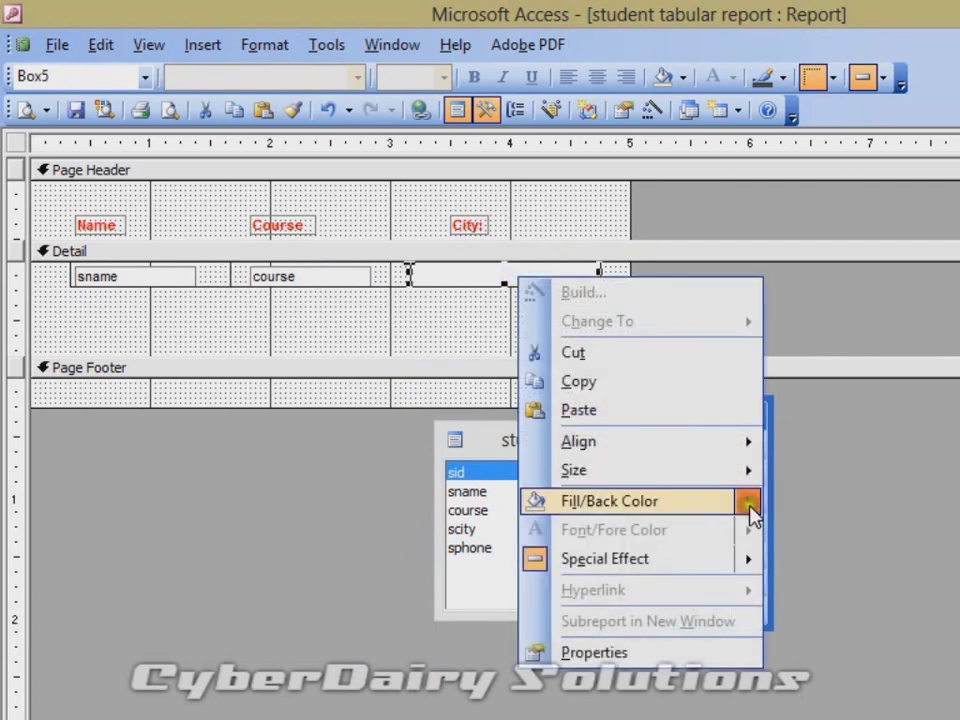
mouse_move(750, 503)
click(790, 515)
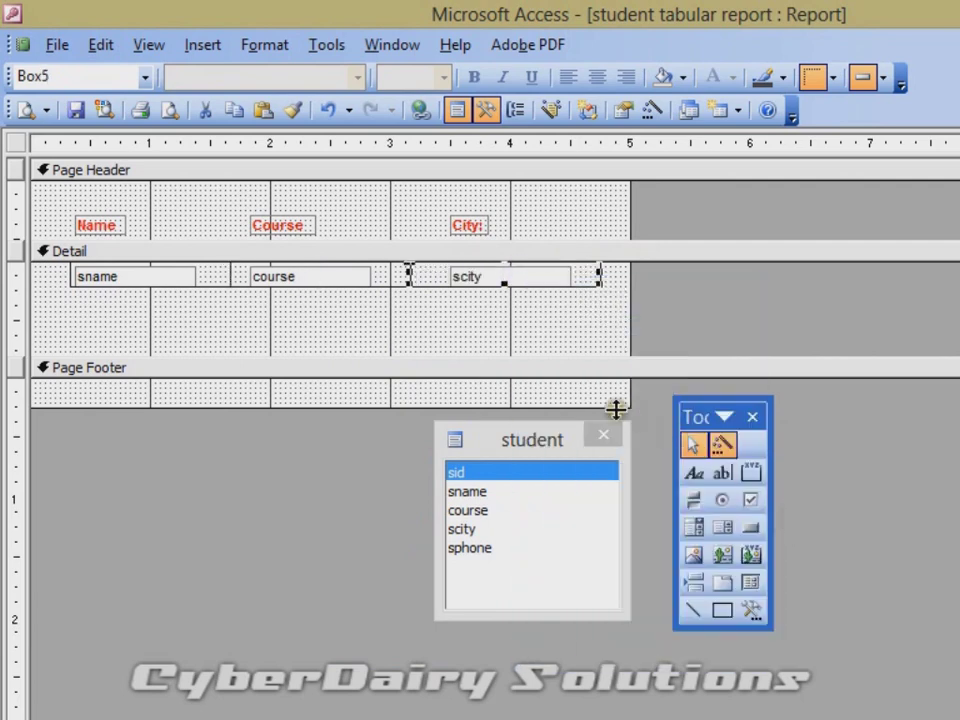
click(507, 347)
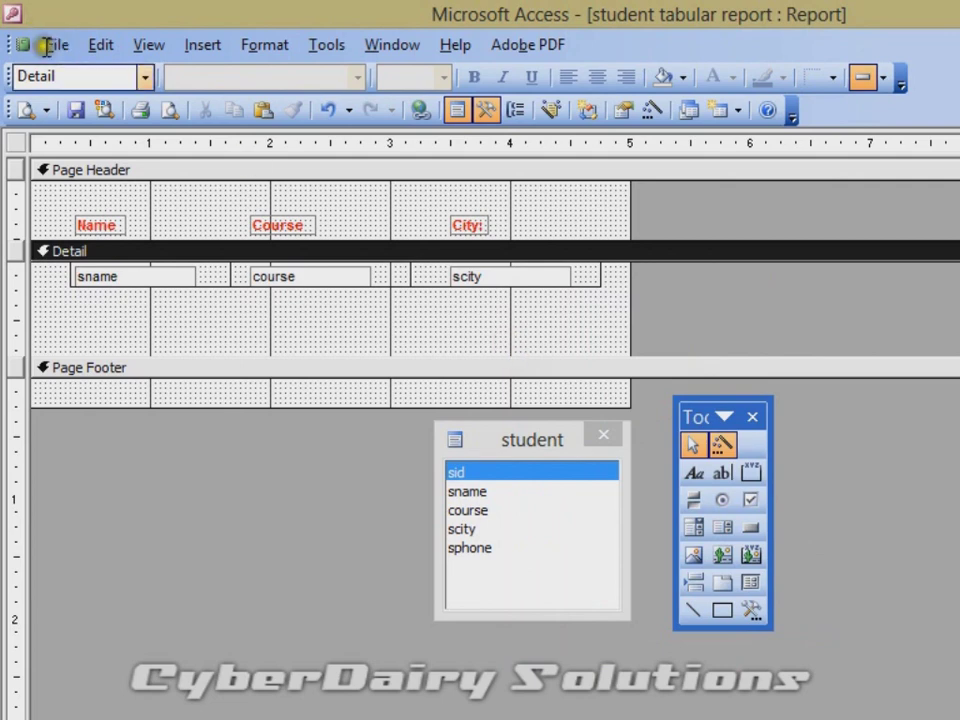
Reduce the Detail section to about 0.25" high, just below the rectangles, and close the report with its changes saved
click(75, 108)
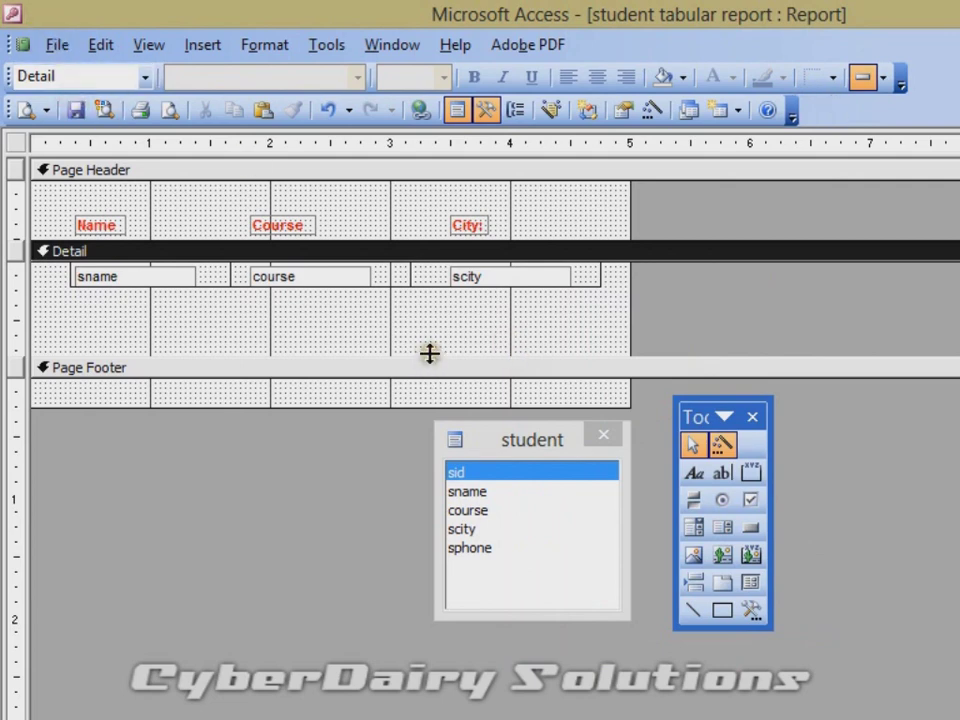
drag(430, 353, 440, 288)
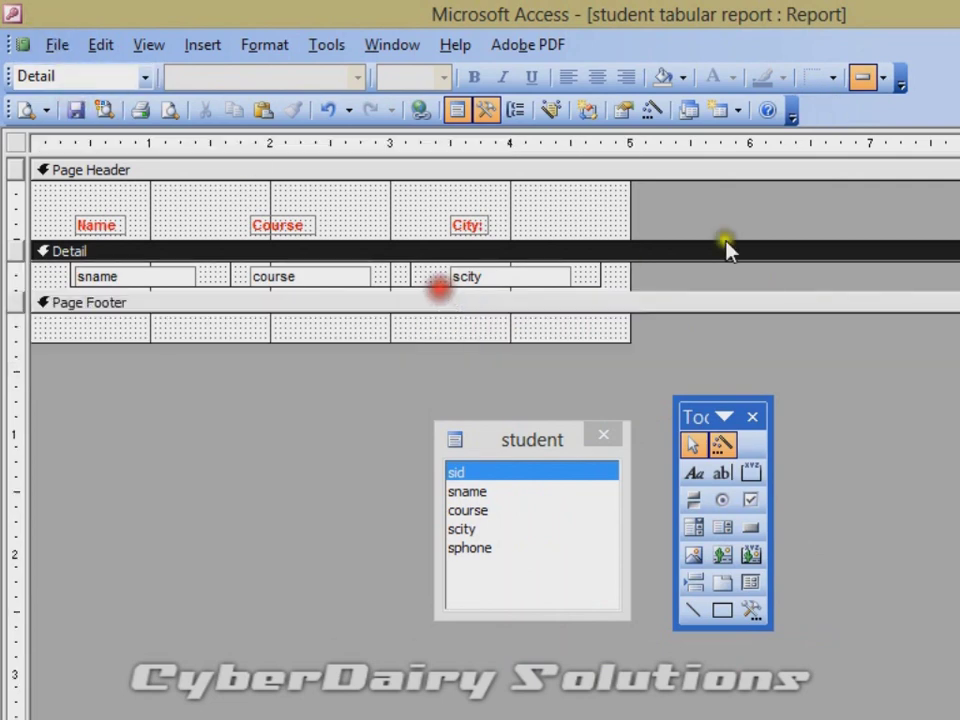
key(ctrl+w)
click(548, 538)
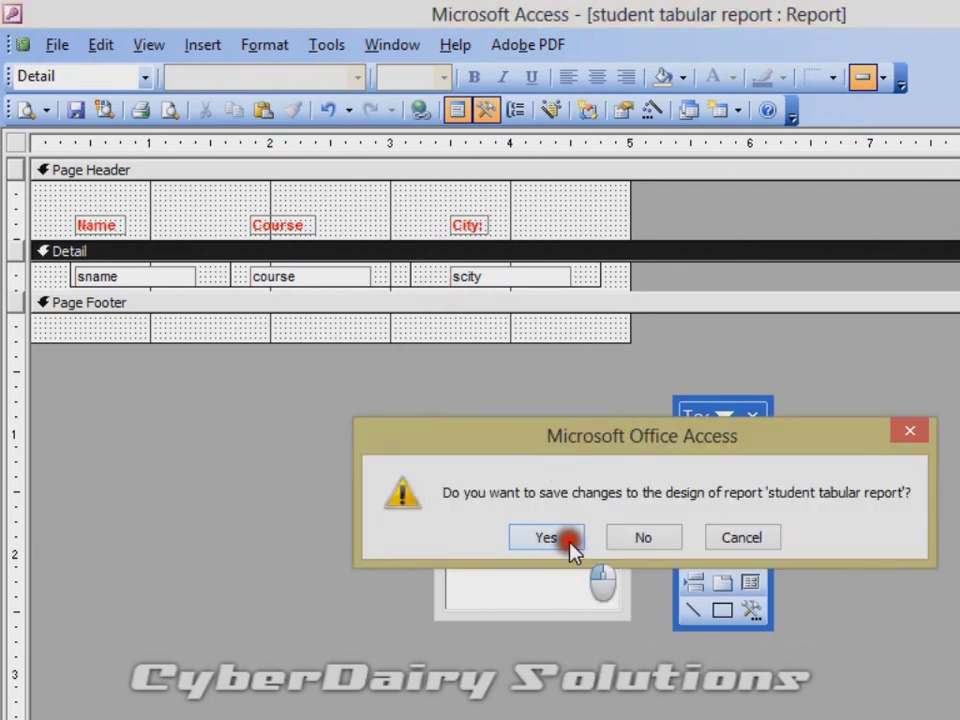
Preview the student tabular report at 100% to check the bordered rows, and close the preview
double_click(246, 208)
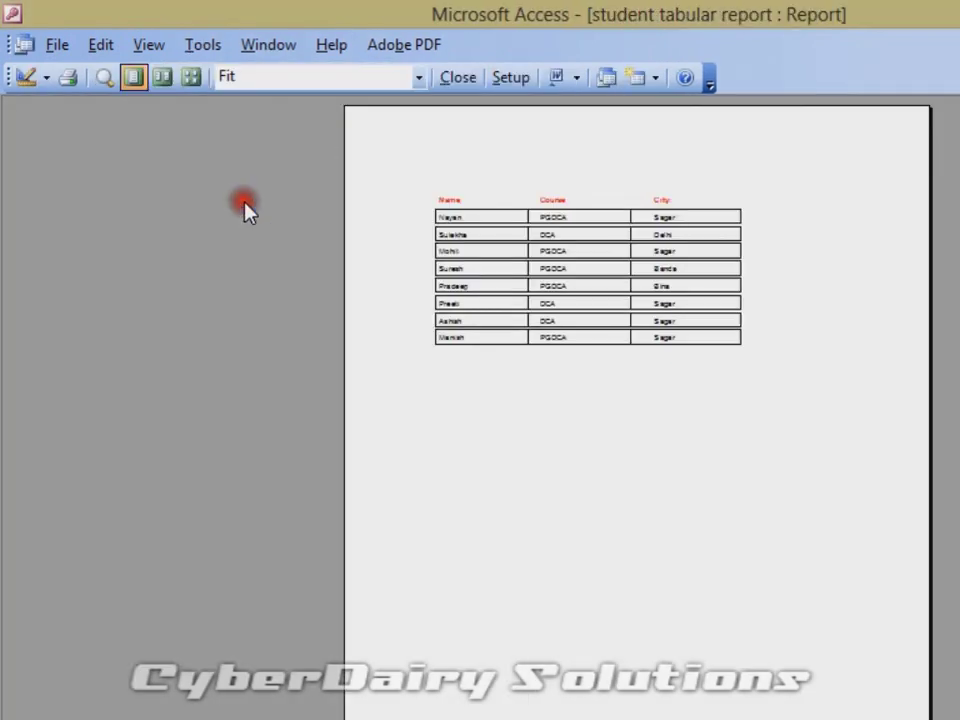
click(563, 240)
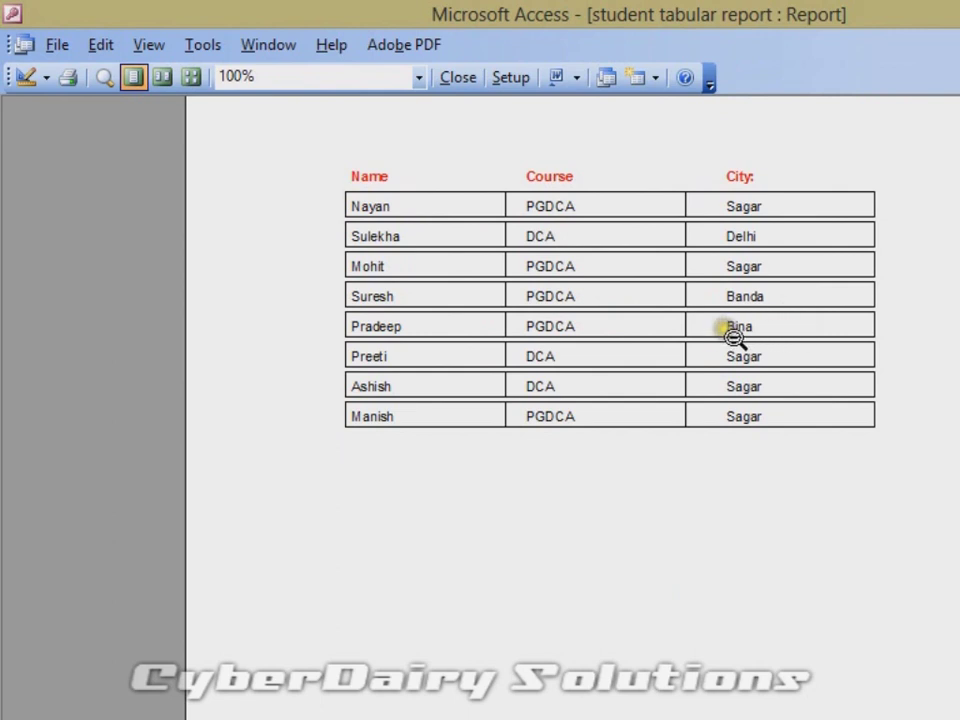
click(458, 78)
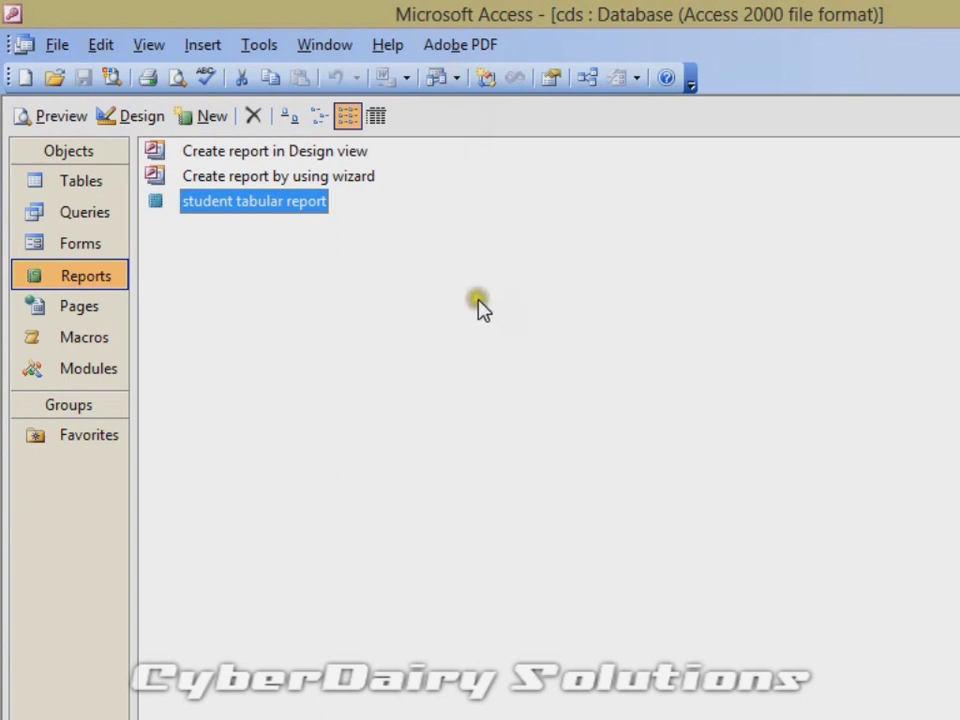
Start a new report with the Report Wizard and choose the student table as its source
click(189, 176)
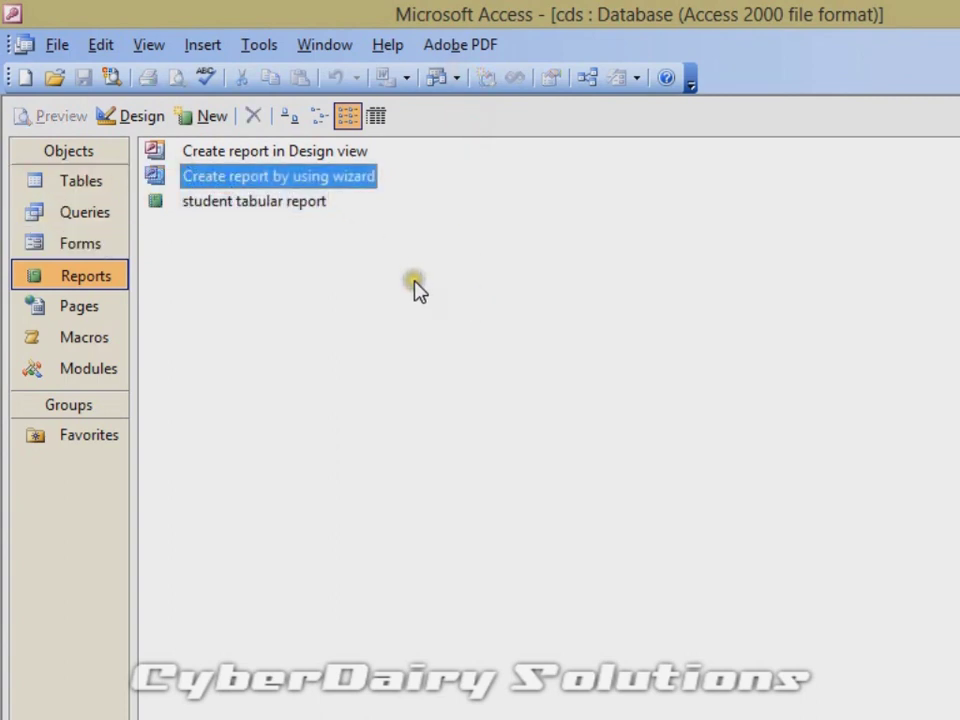
click(313, 305)
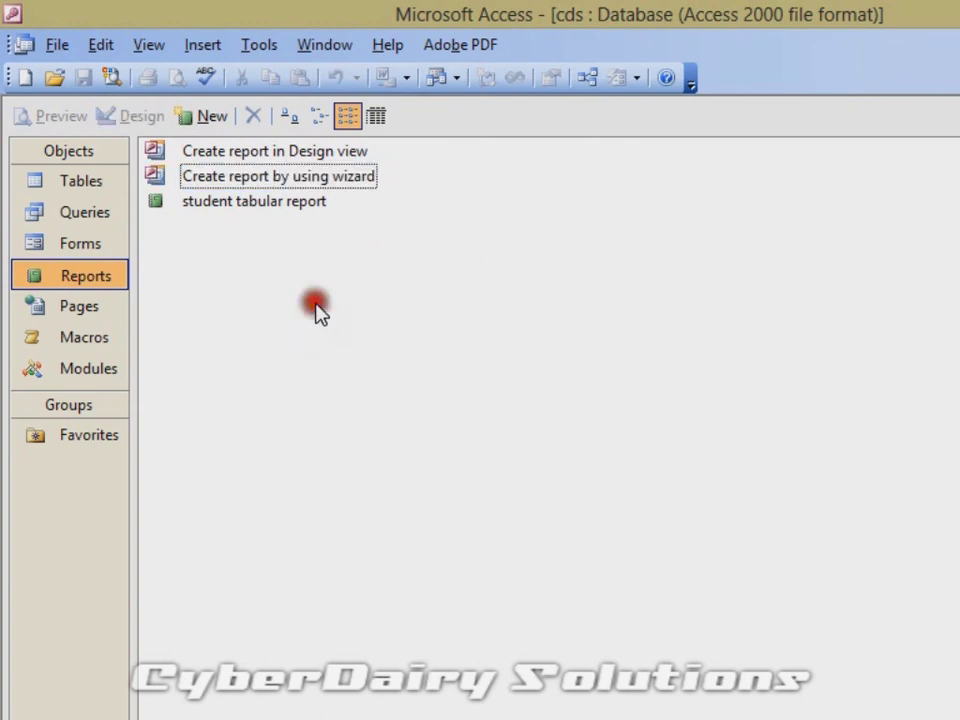
click(268, 177)
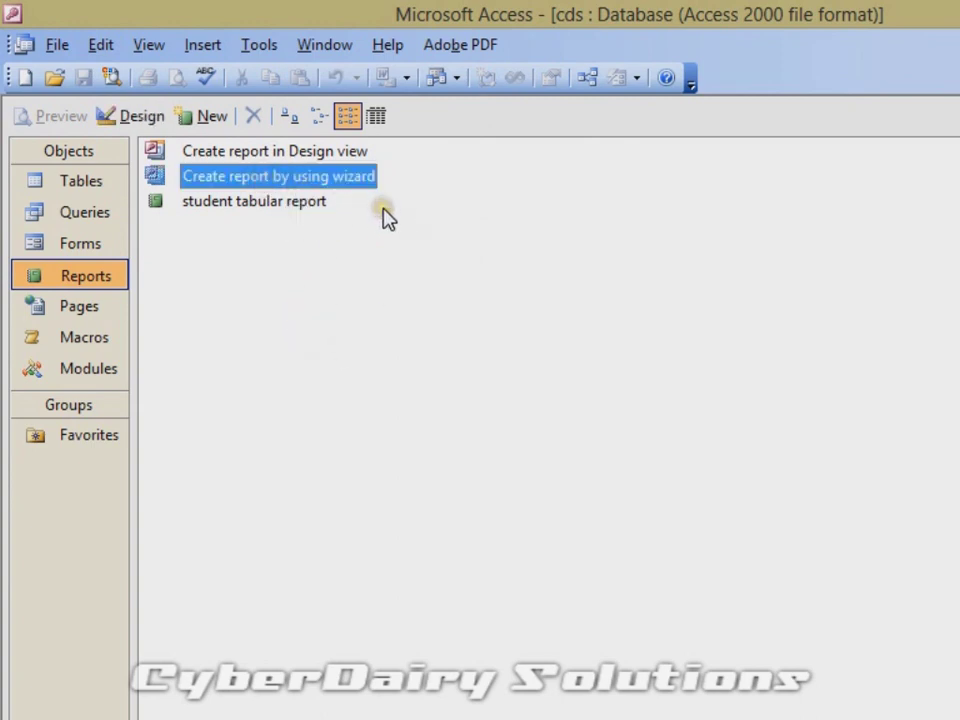
double_click(358, 192)
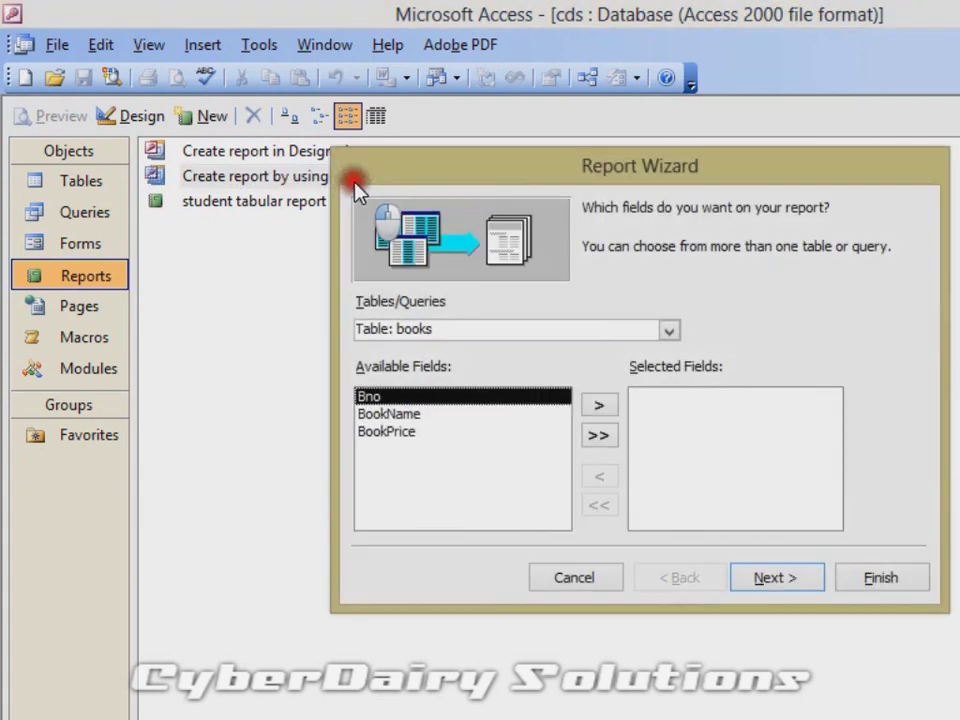
click(669, 331)
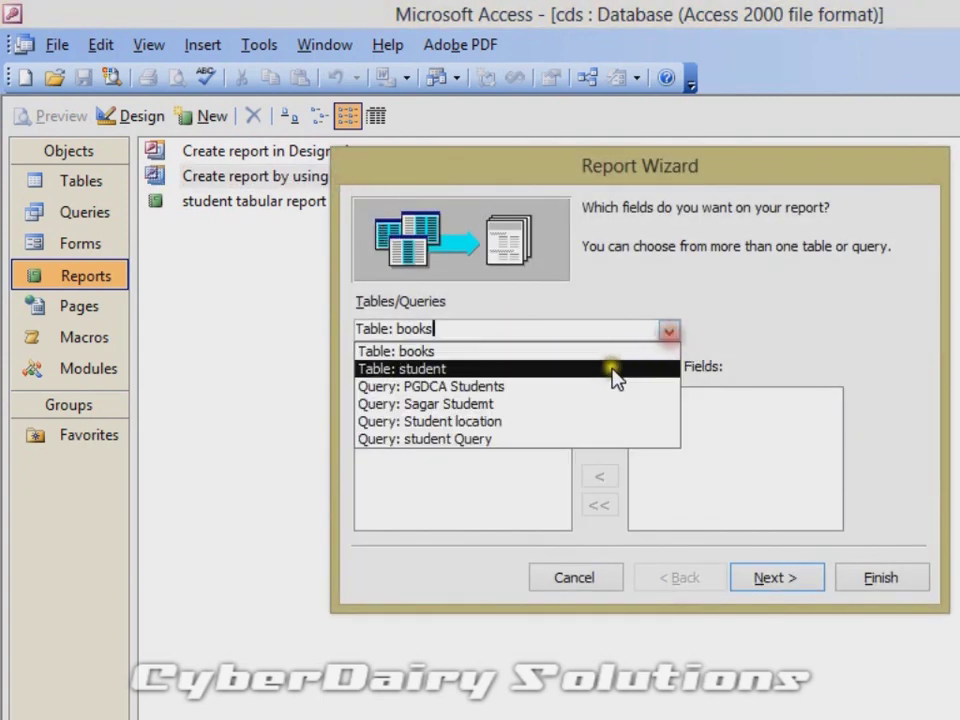
click(549, 370)
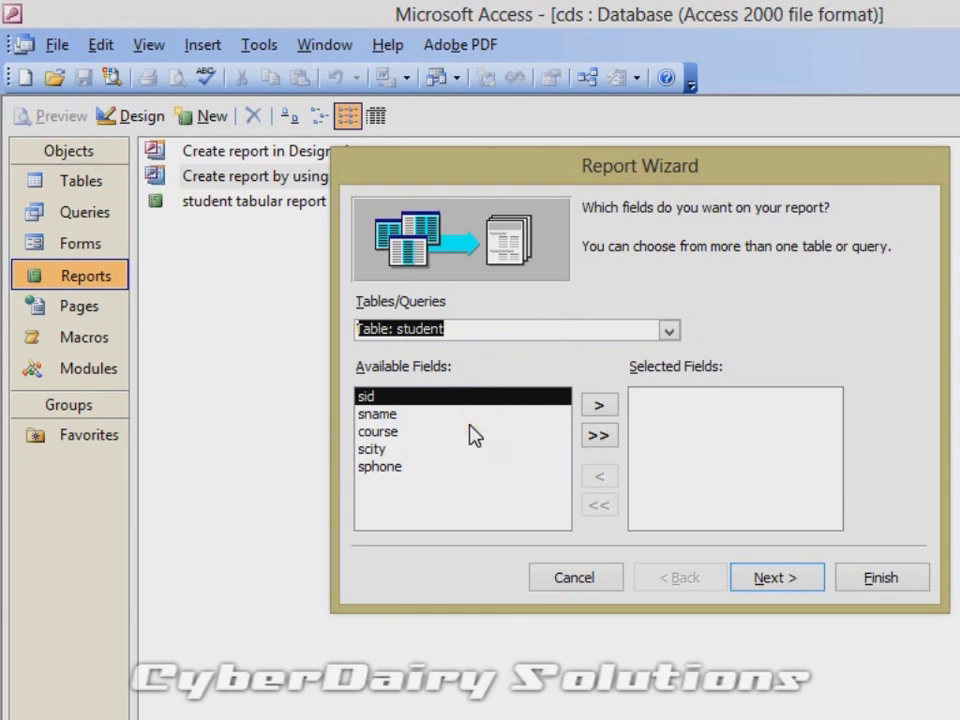
Include all student fields (sid, sname, course, scity, sphone) in the report and continue to the grouping levels
click(405, 414)
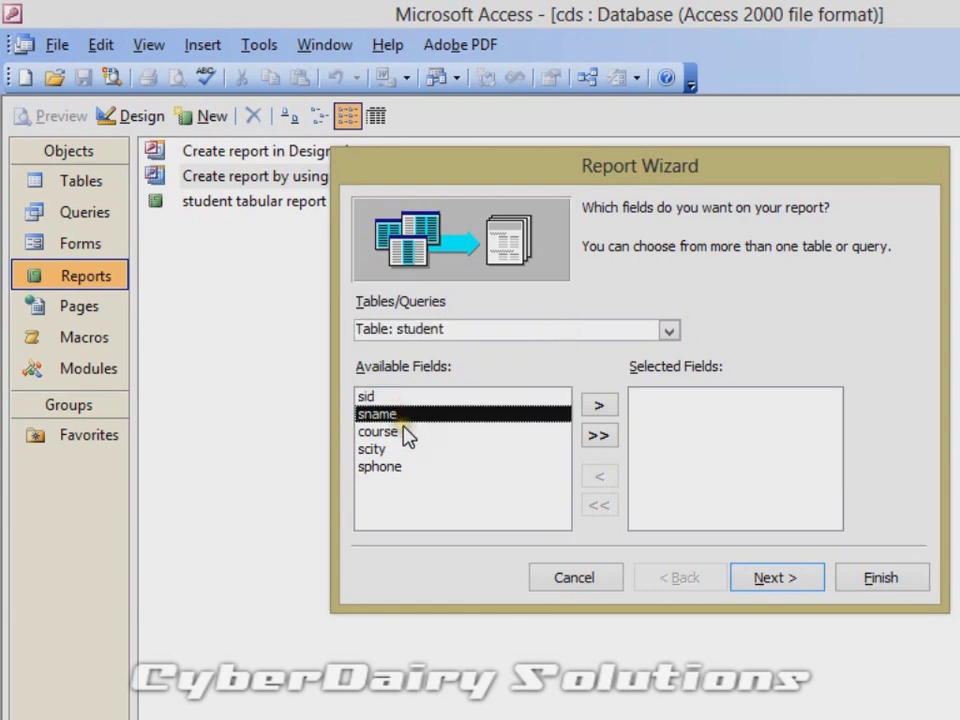
click(400, 431)
click(399, 415)
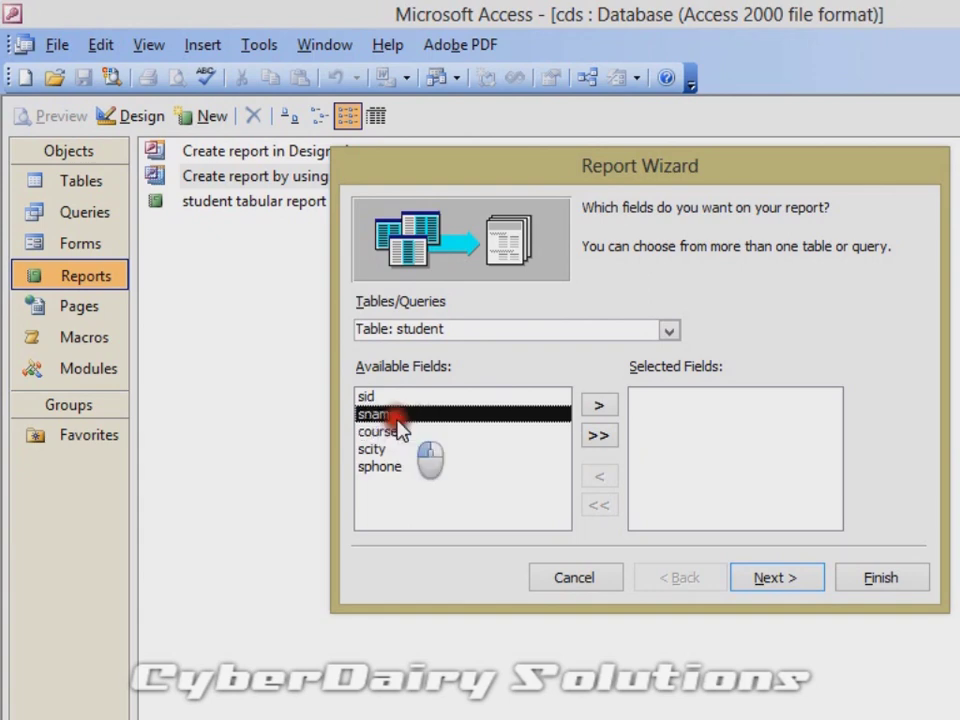
click(599, 437)
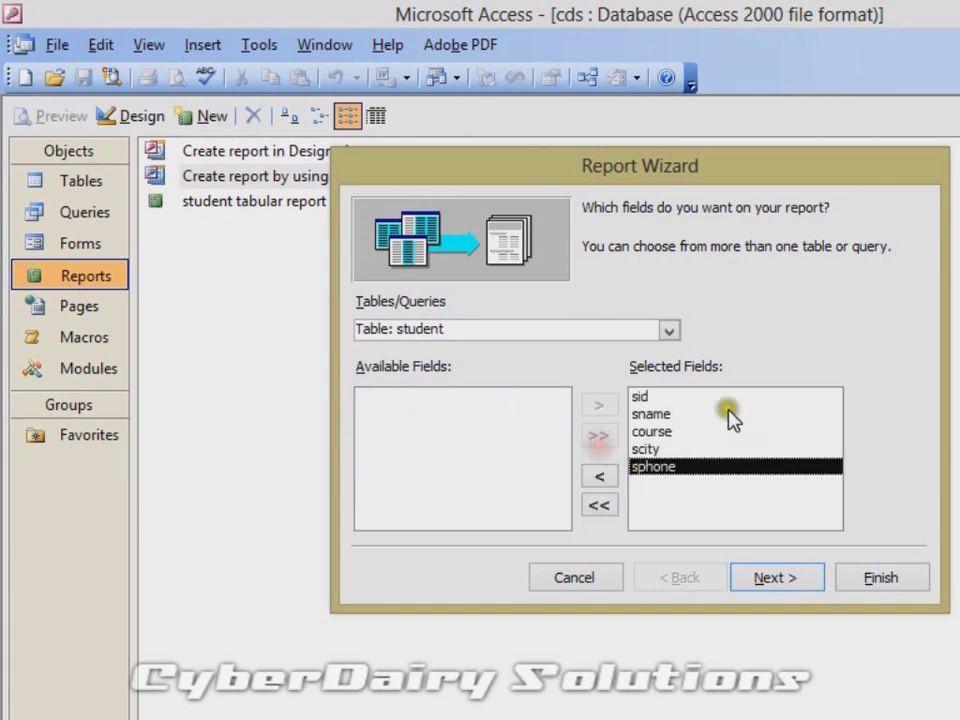
click(659, 397)
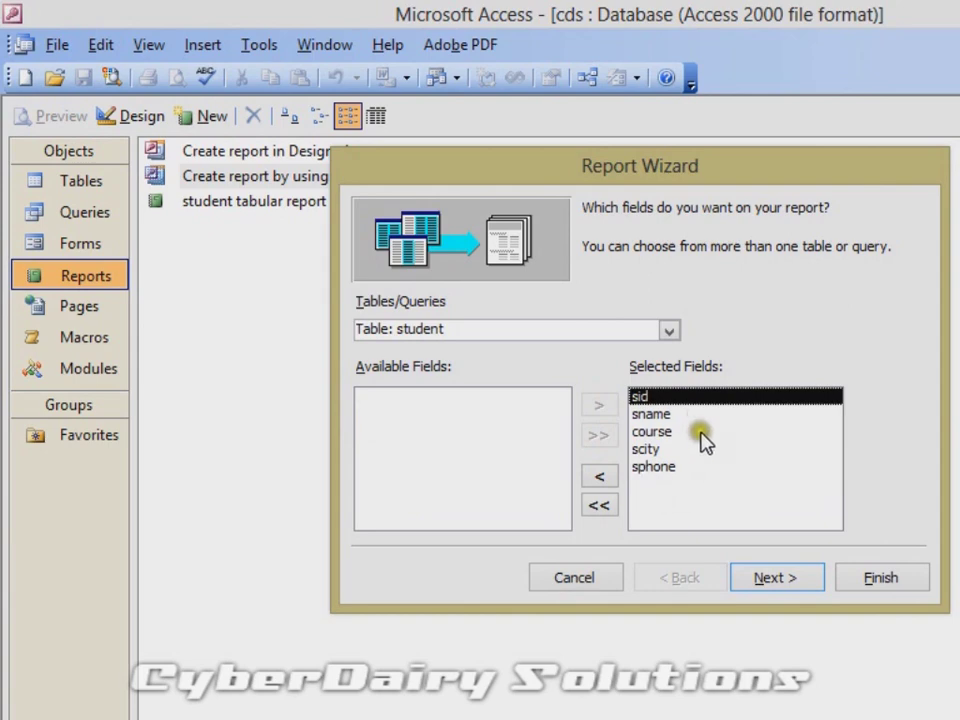
click(795, 590)
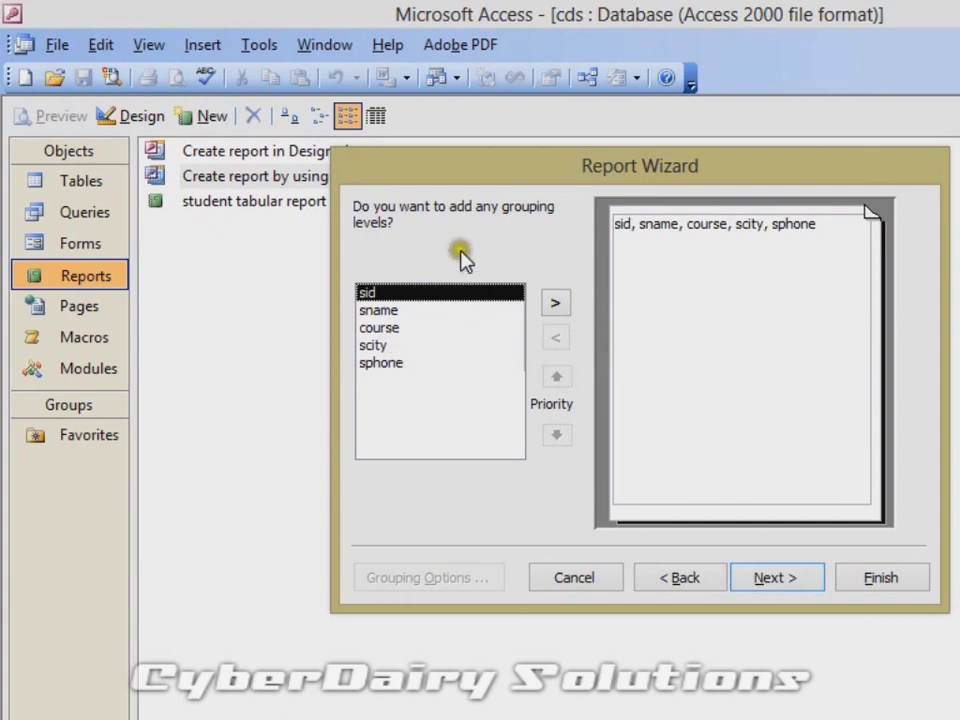
Add course as the grouping level and continue to the sort order
click(393, 312)
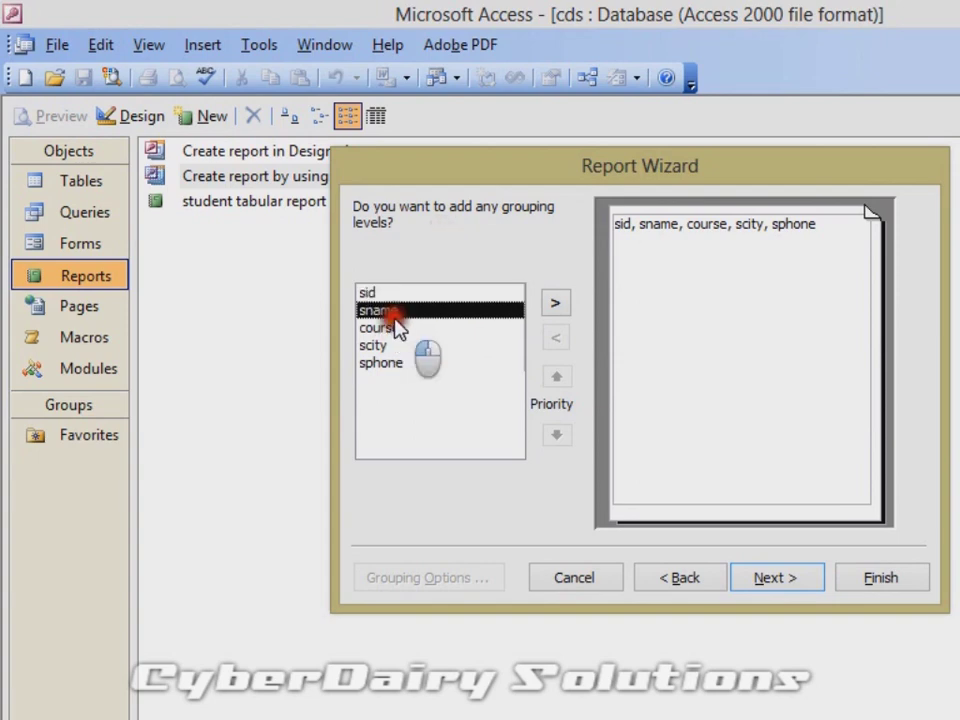
click(400, 330)
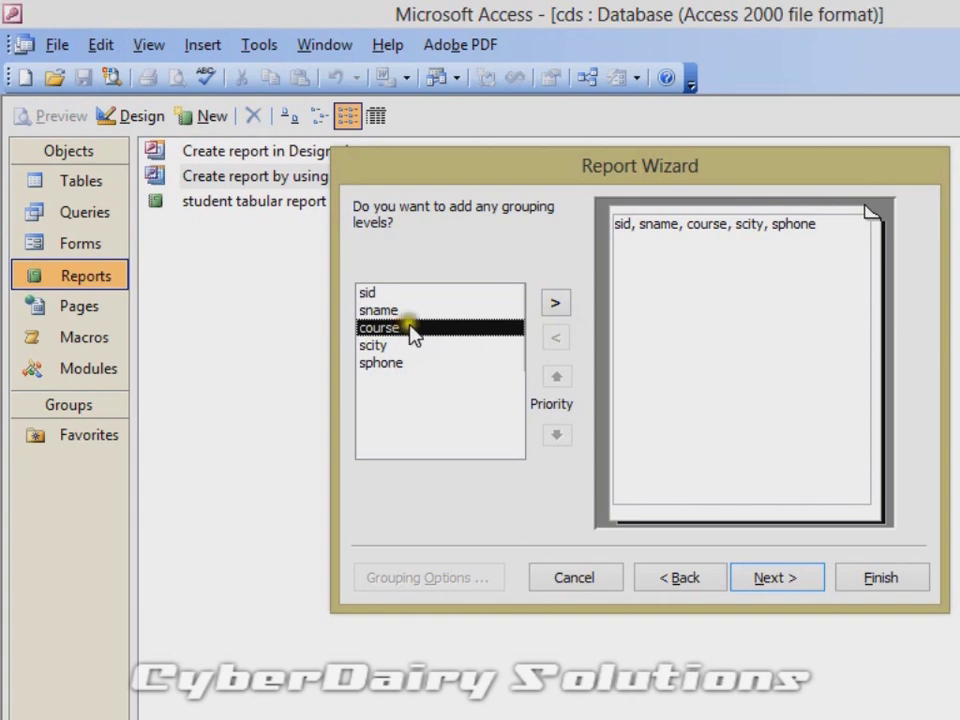
click(554, 307)
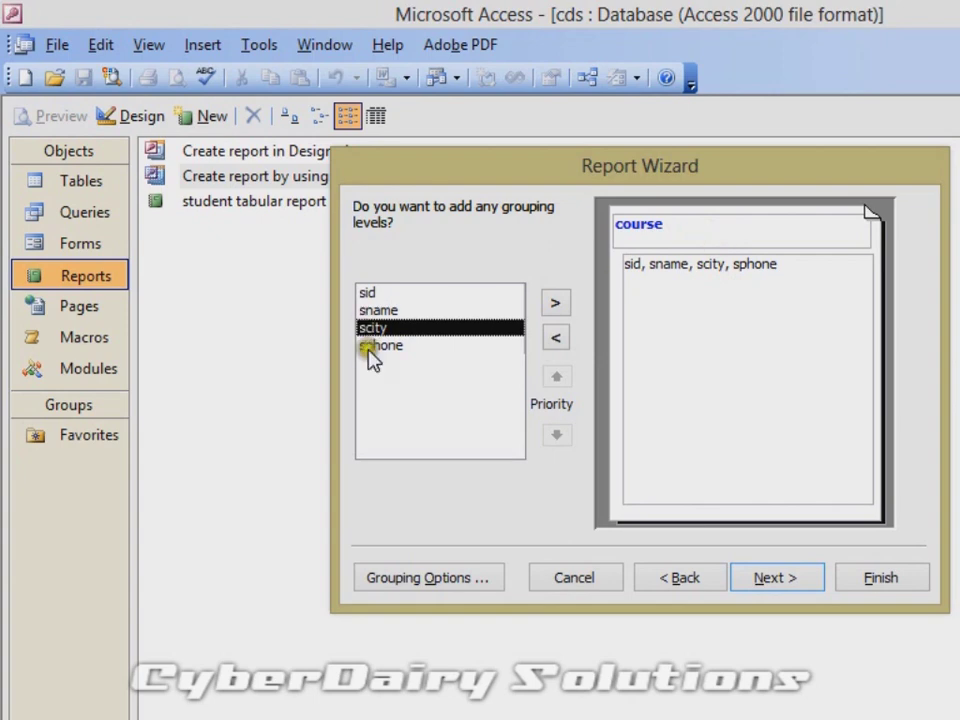
click(778, 580)
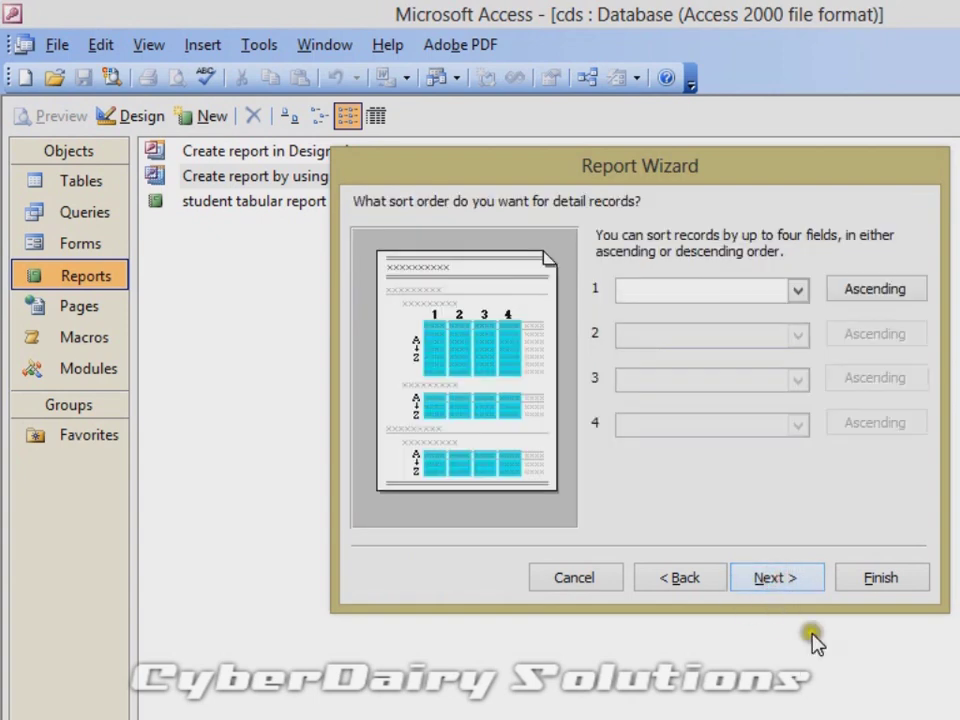
Sort the detail records by sname in ascending order and continue to the layout options
click(798, 289)
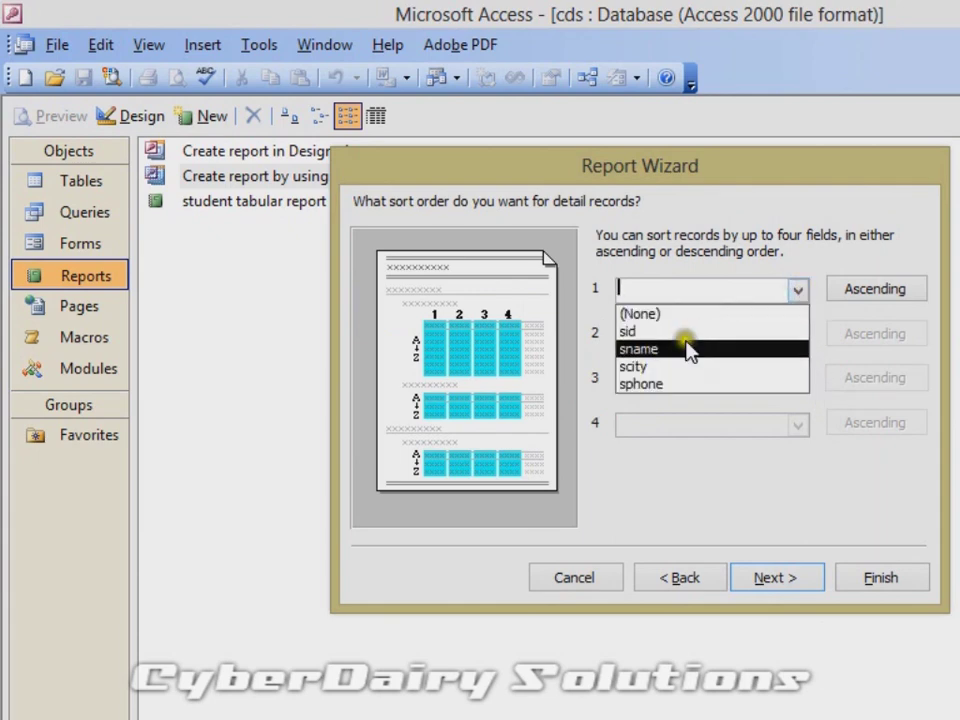
click(684, 349)
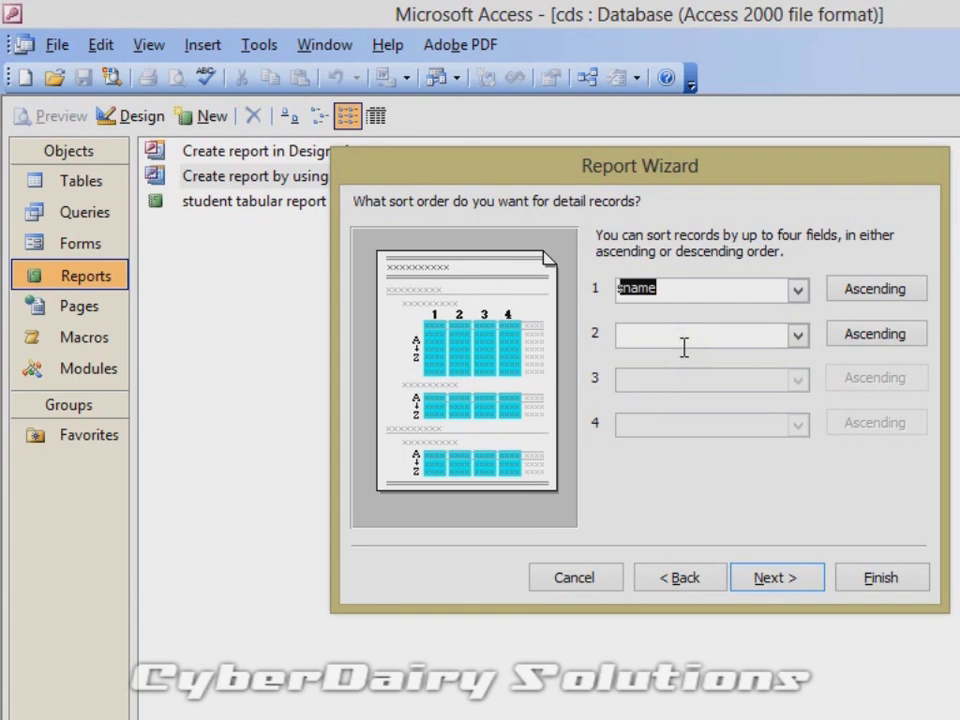
click(896, 303)
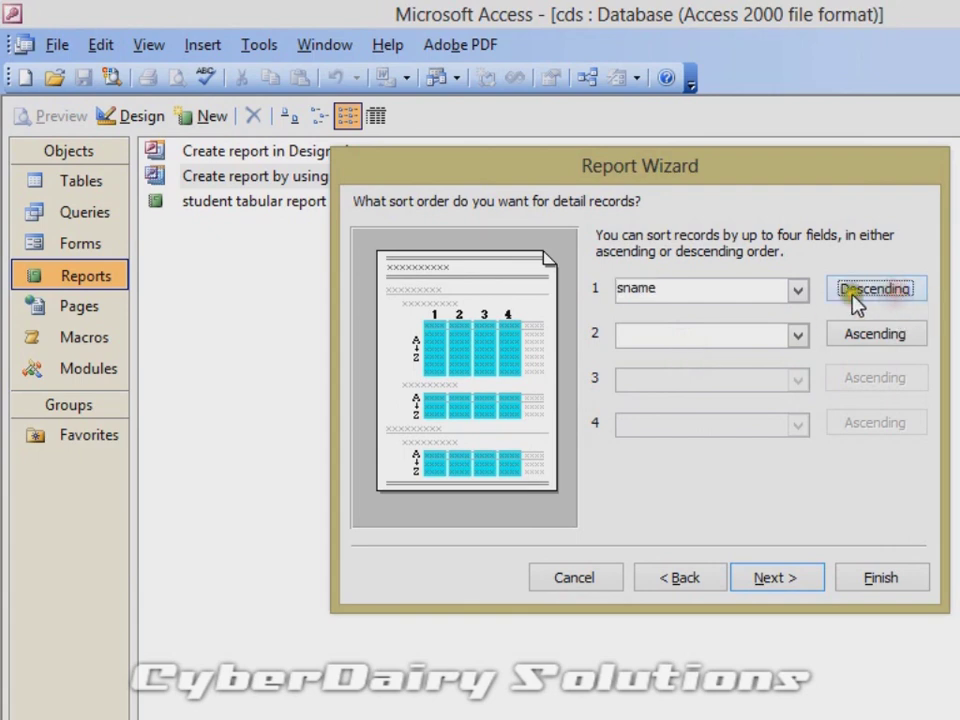
click(892, 305)
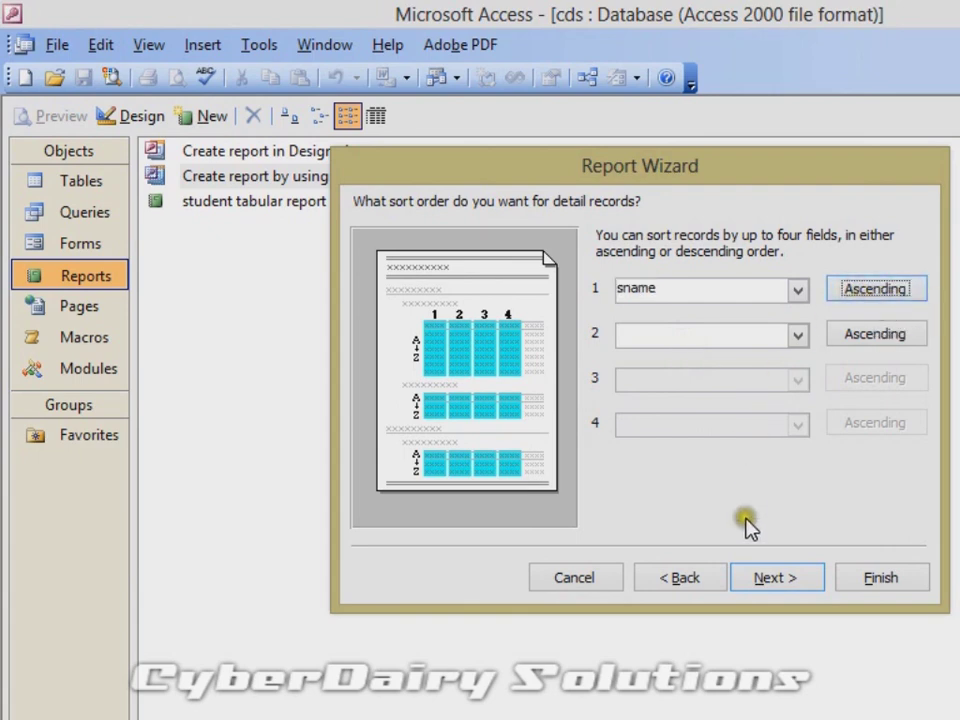
click(776, 580)
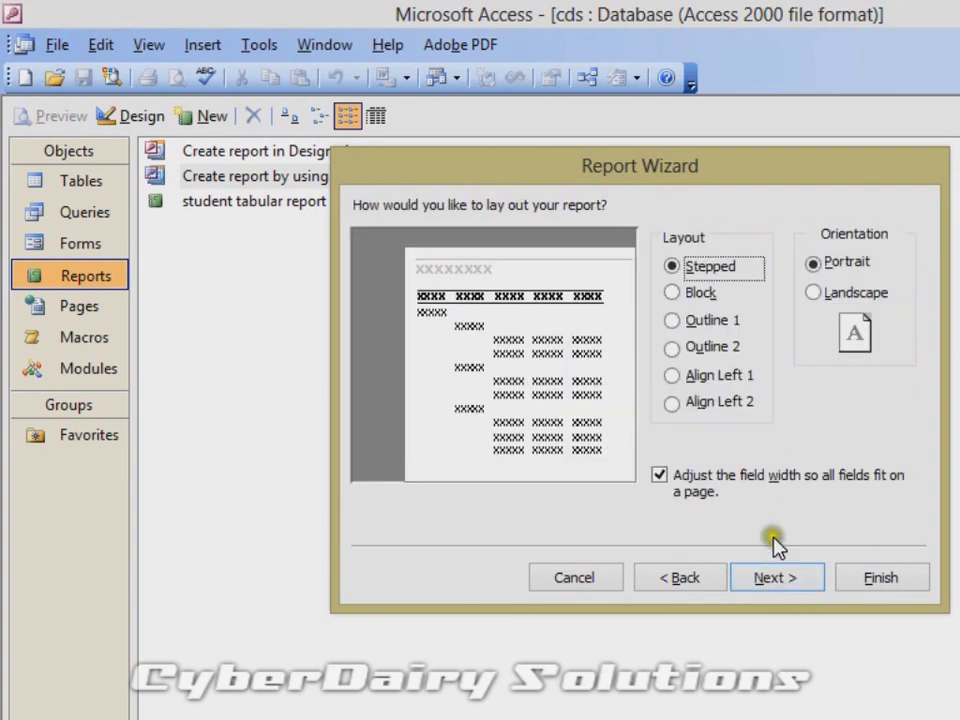
Compare the sample previews of the Block, Outline and Align Left layouts, ending with Stepped selected
click(706, 296)
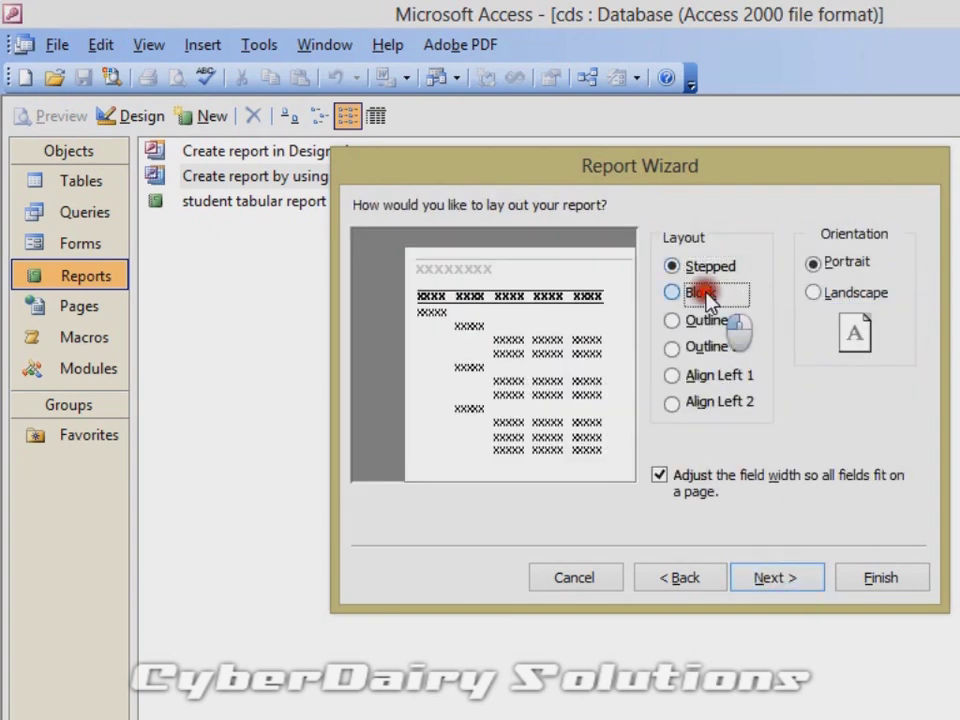
click(707, 320)
click(713, 347)
click(716, 376)
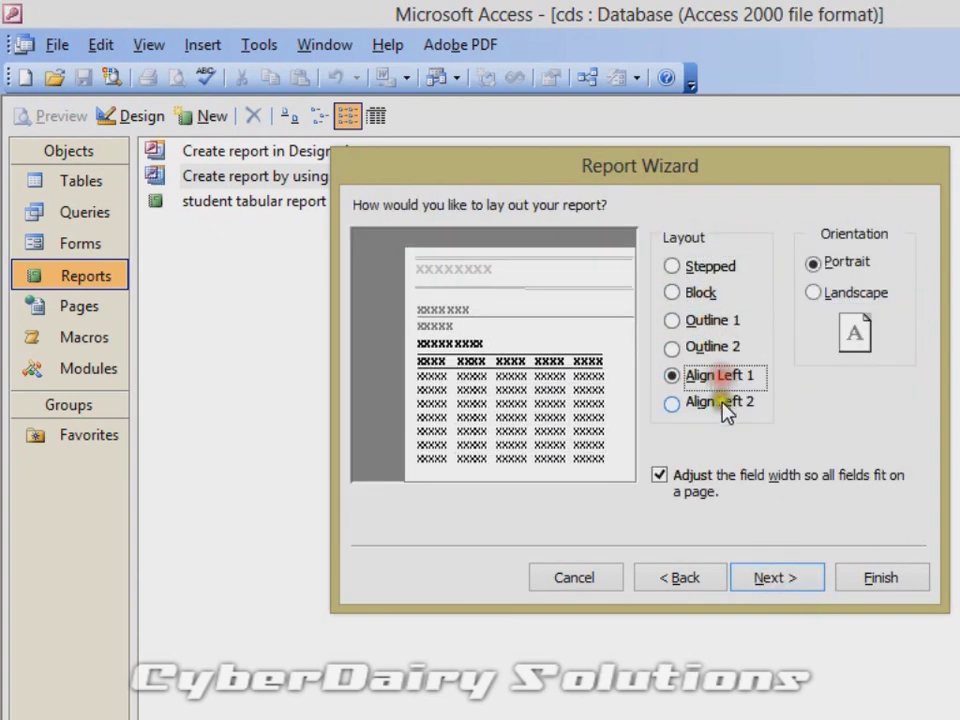
click(718, 402)
click(712, 294)
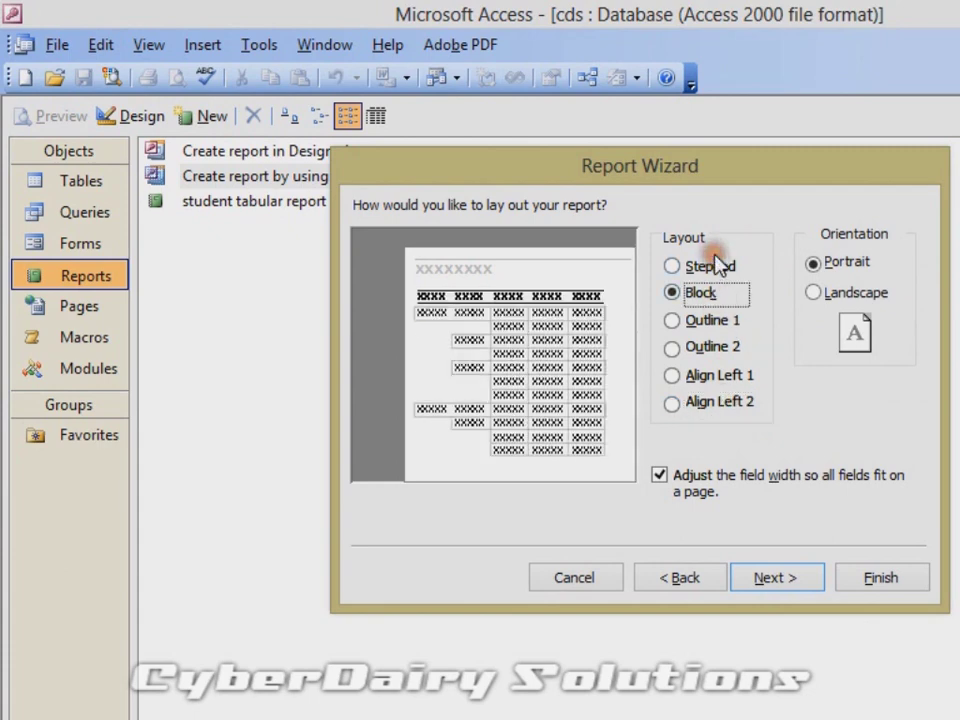
click(714, 266)
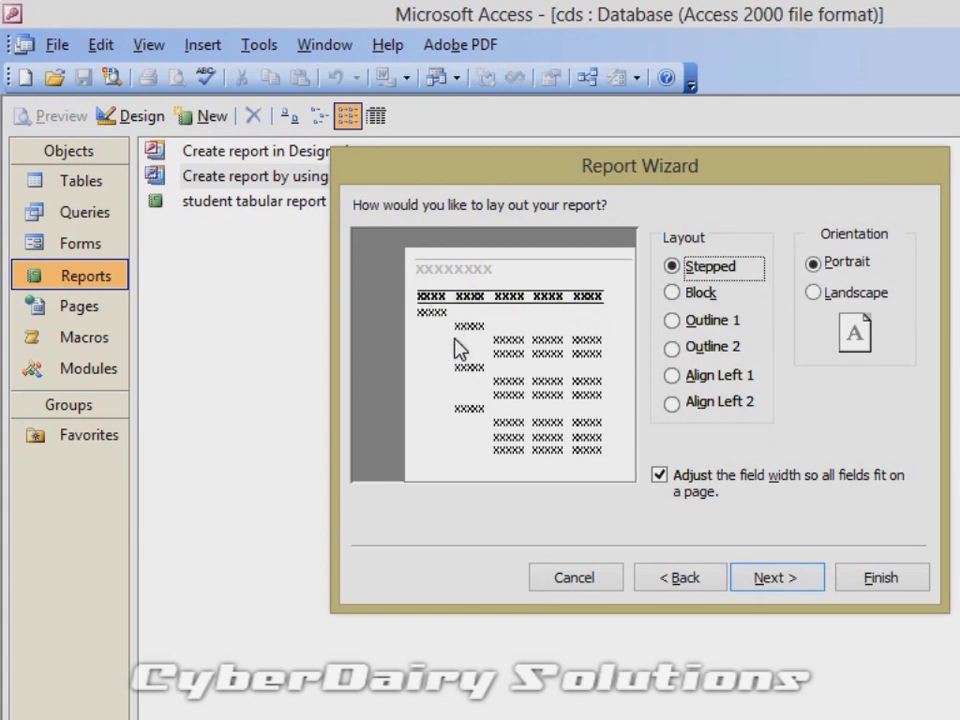
Keep the Stepped layout in Portrait orientation after trying Landscape, and continue to the style options
click(856, 295)
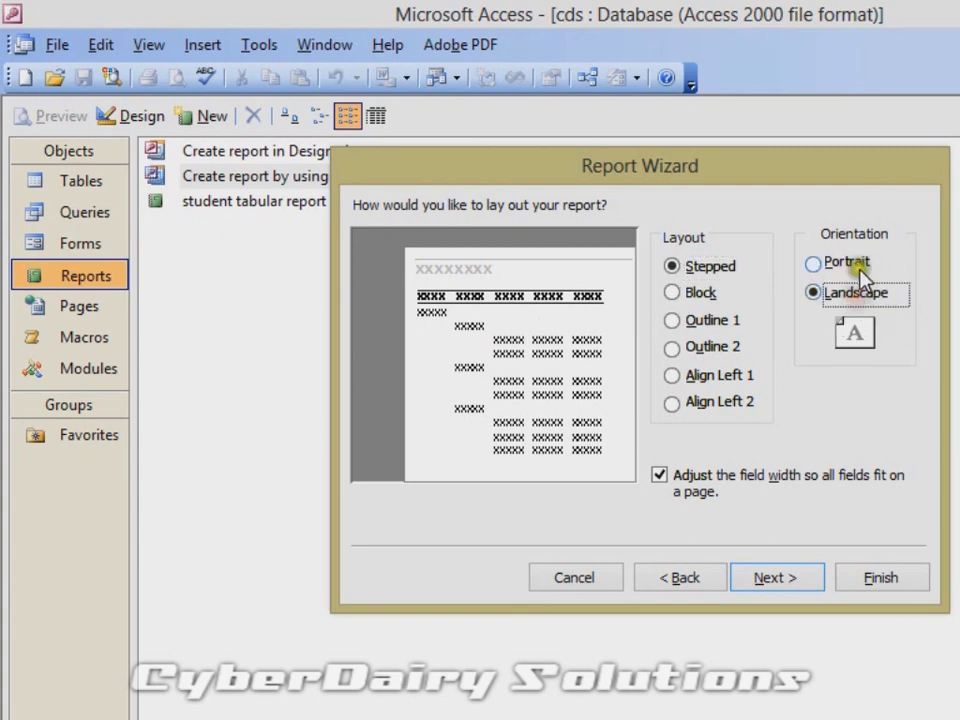
key(Up)
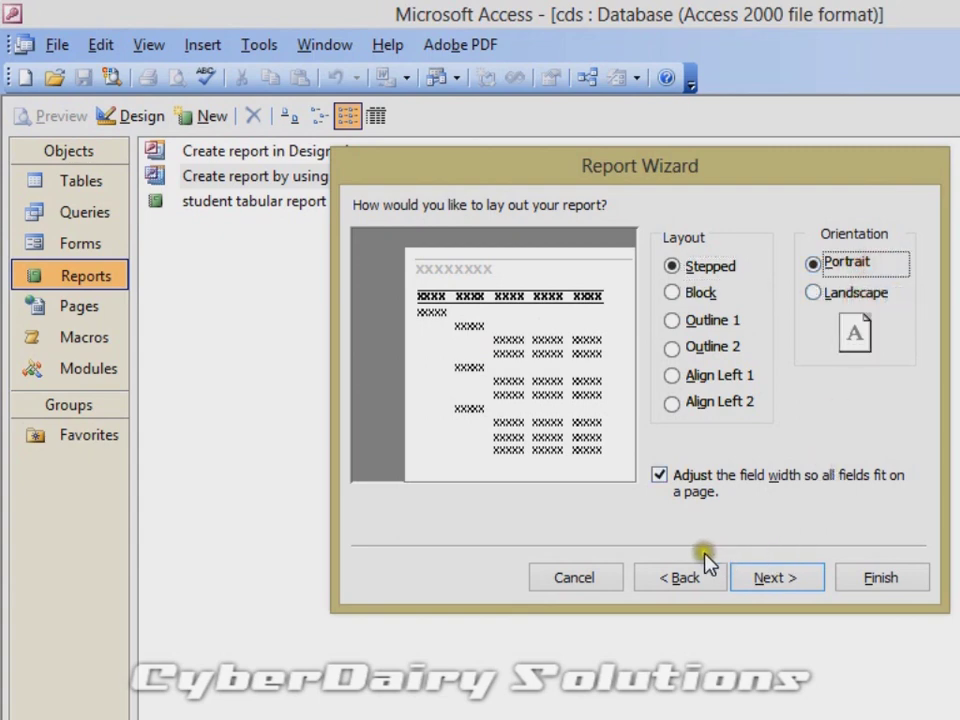
click(786, 581)
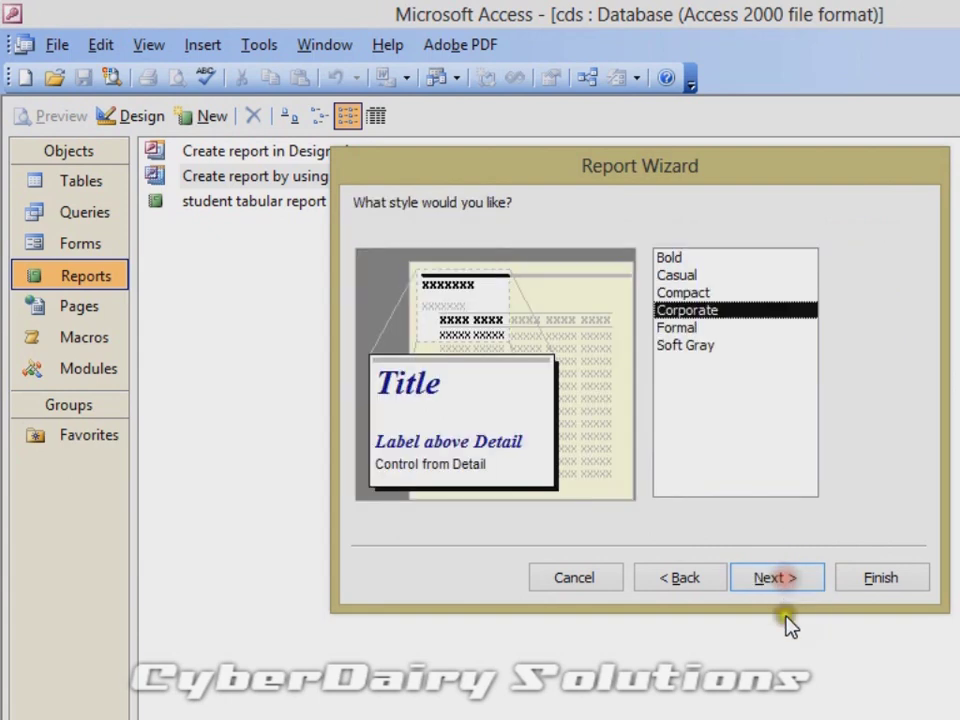
Compare the Soft Gray, Formal and Bold styles, choose Casual for the report, and continue to the title
click(712, 350)
click(707, 327)
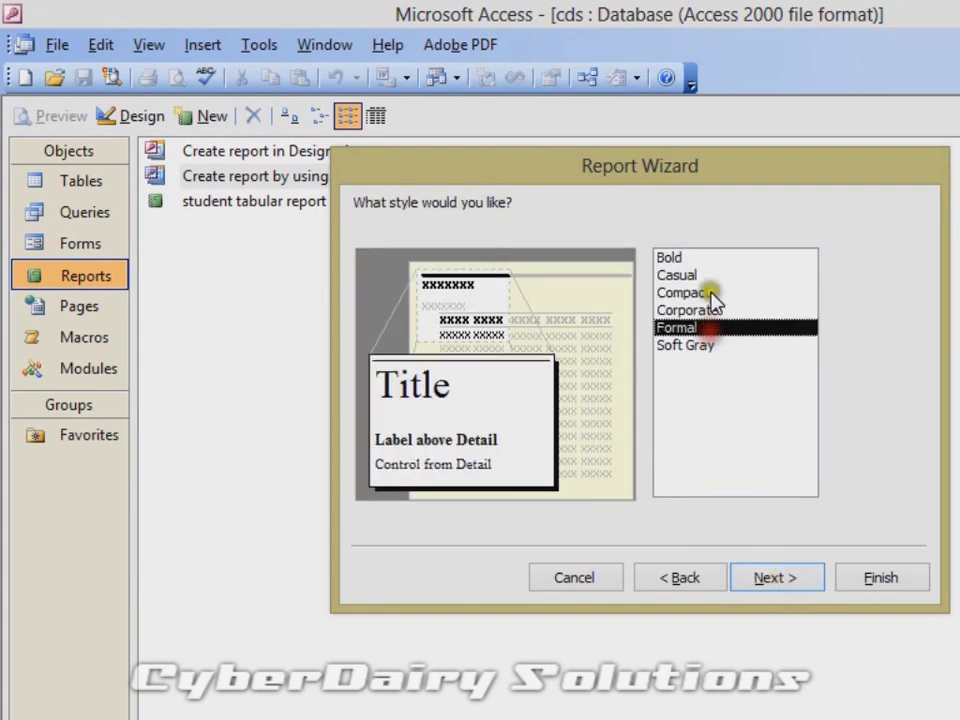
click(705, 258)
click(707, 274)
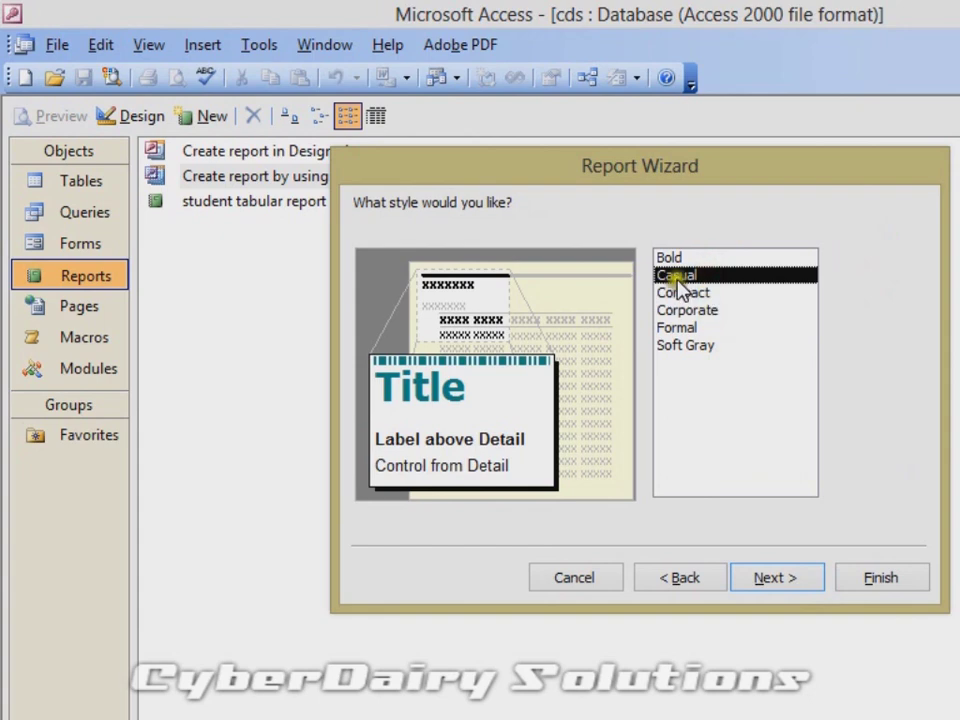
click(772, 580)
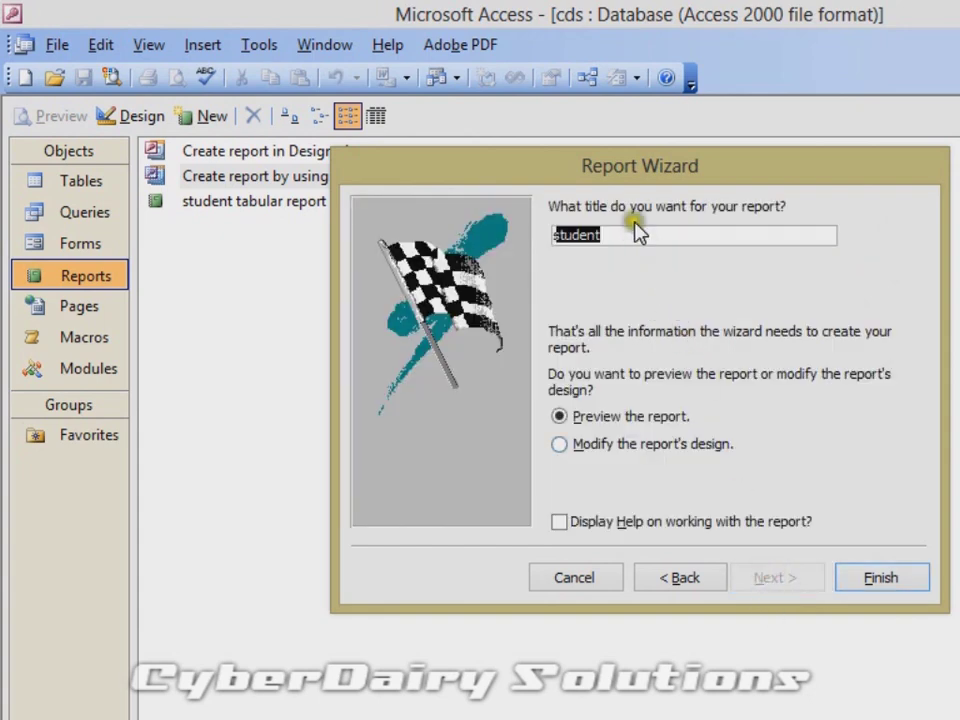
Generate the report with the title "student report" and close it after viewing its preview
click(678, 233)
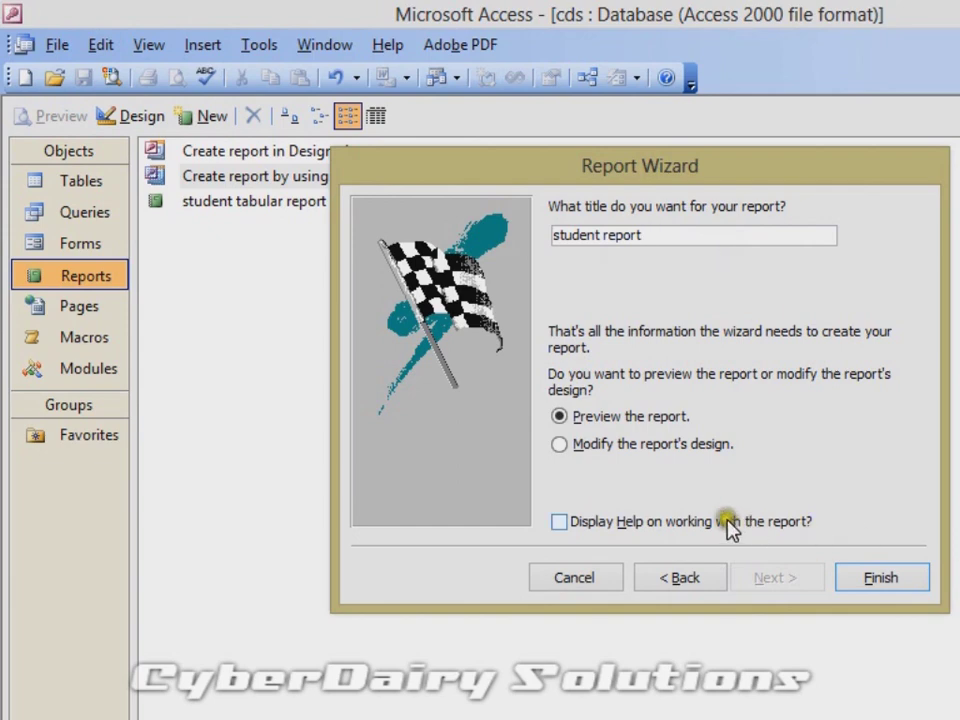
click(906, 596)
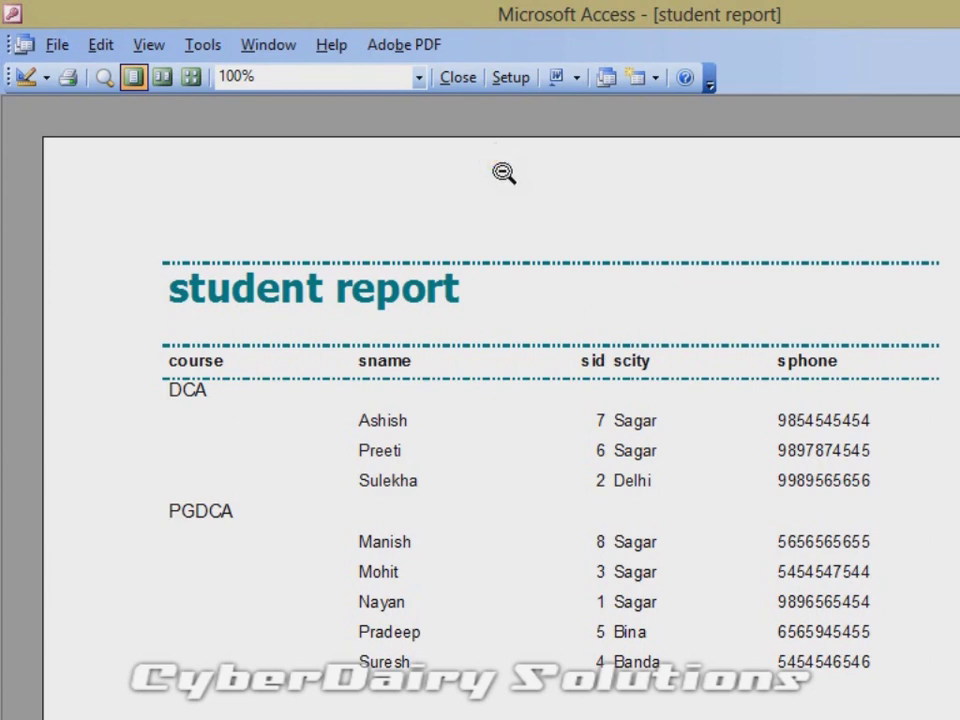
click(457, 78)
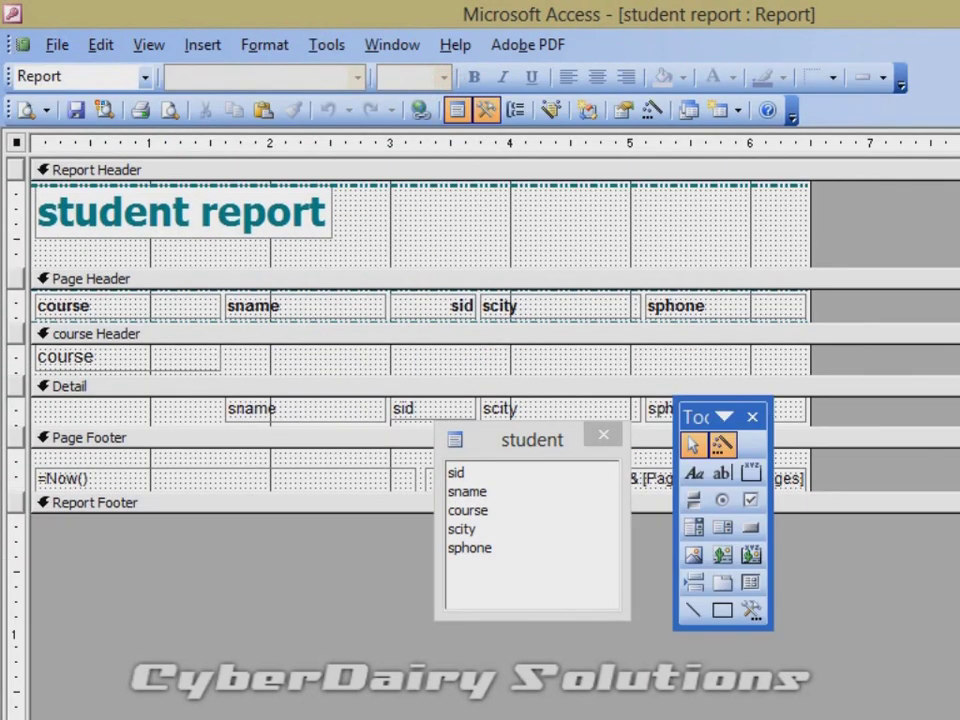
key(ctrl+w)
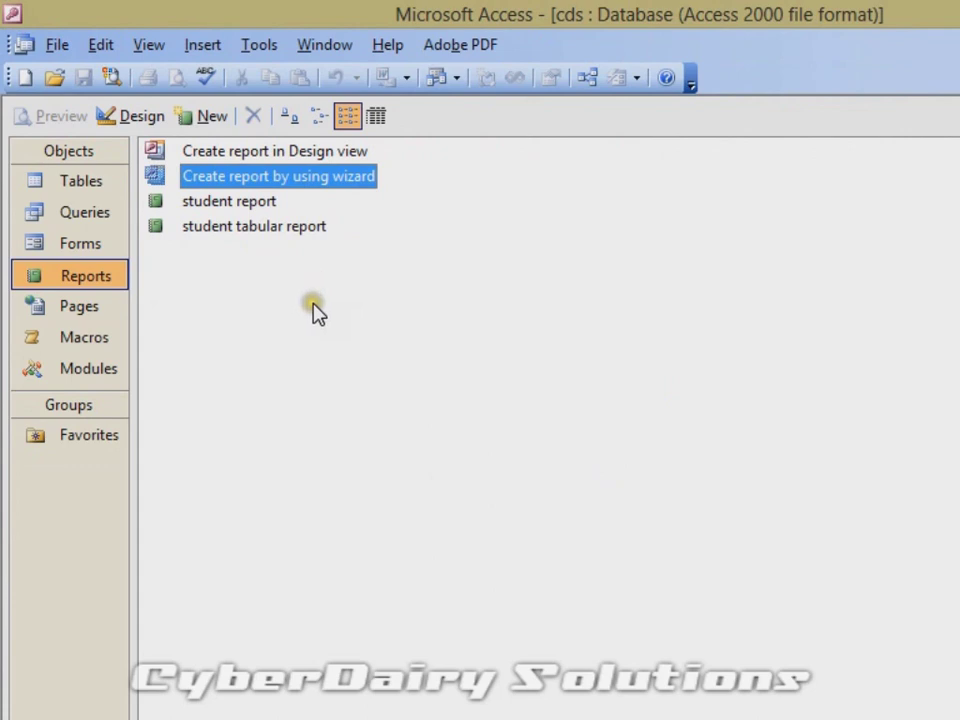
Start another wizard report from the student table with the fields sname, course, scity and sphone, leaving out sid
double_click(313, 186)
click(670, 330)
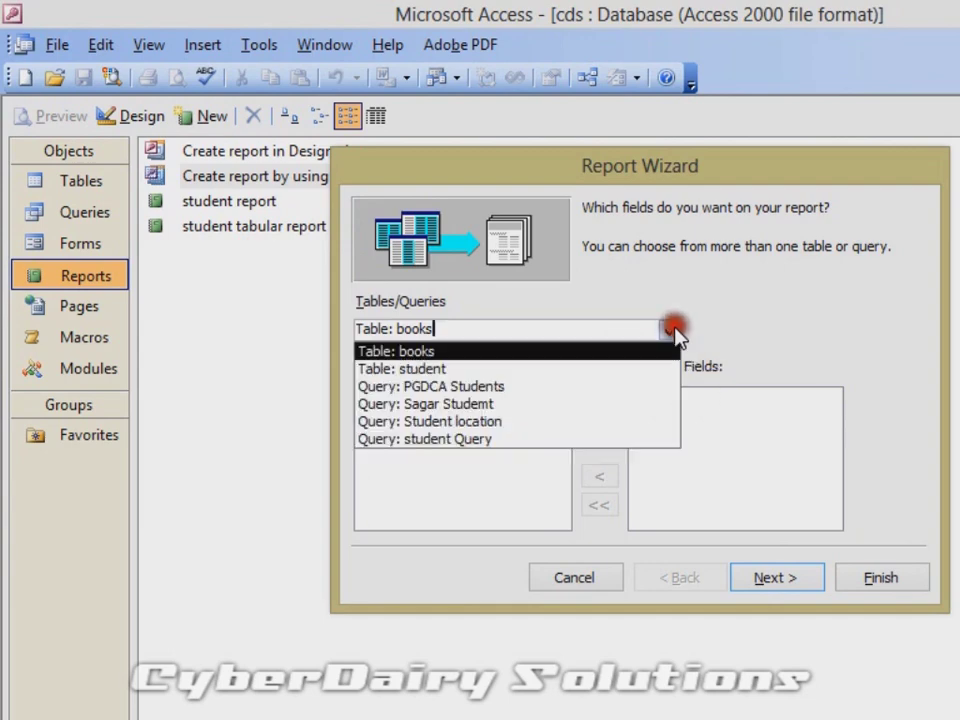
click(600, 366)
click(598, 436)
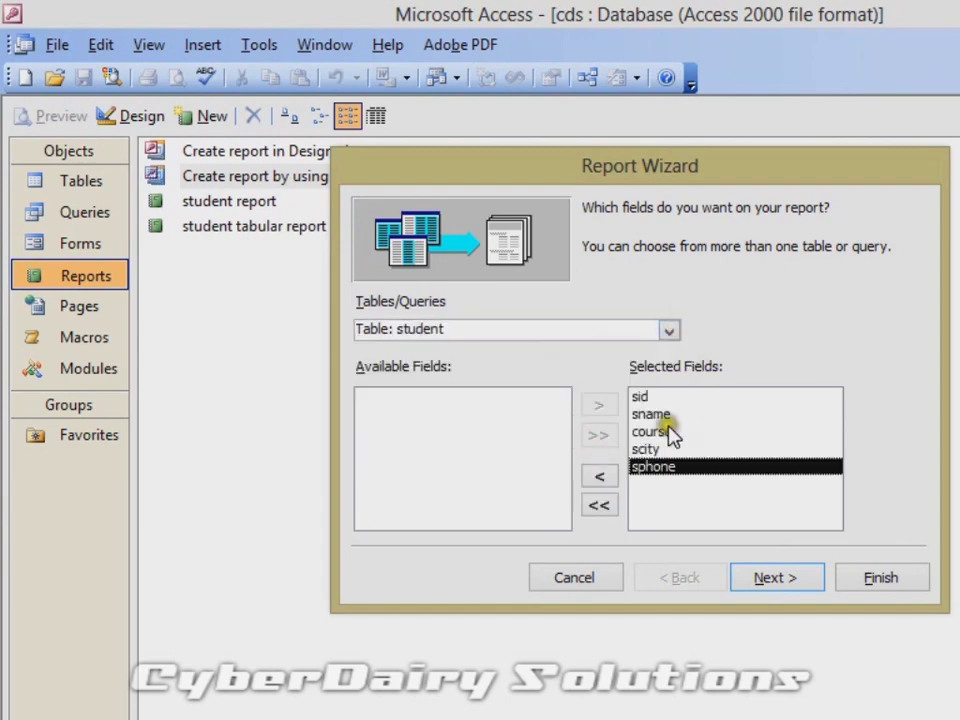
click(655, 396)
click(598, 476)
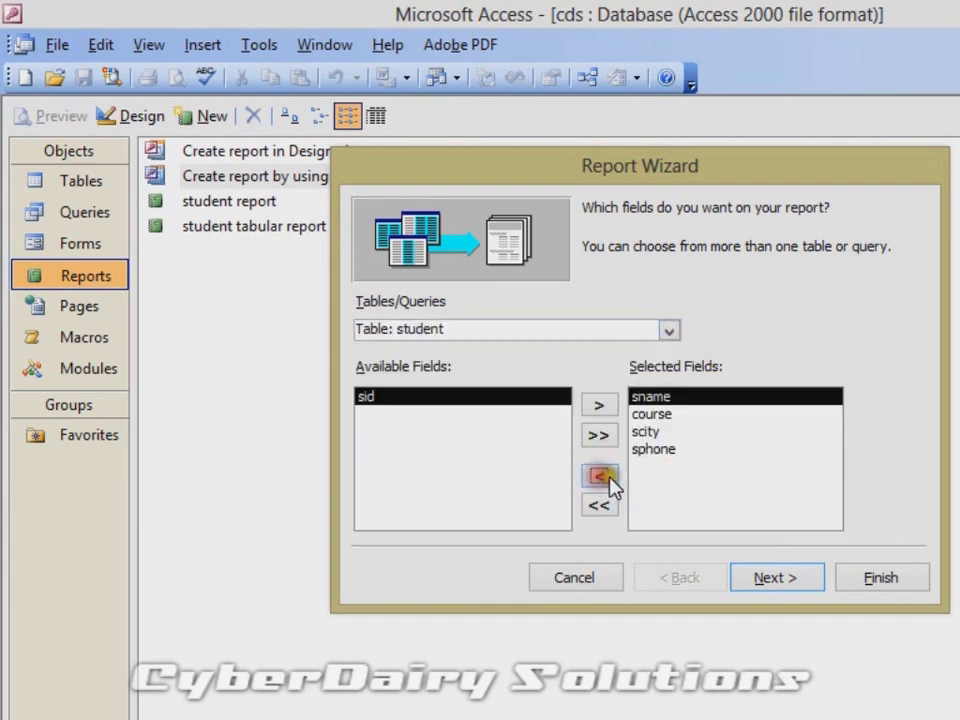
click(774, 578)
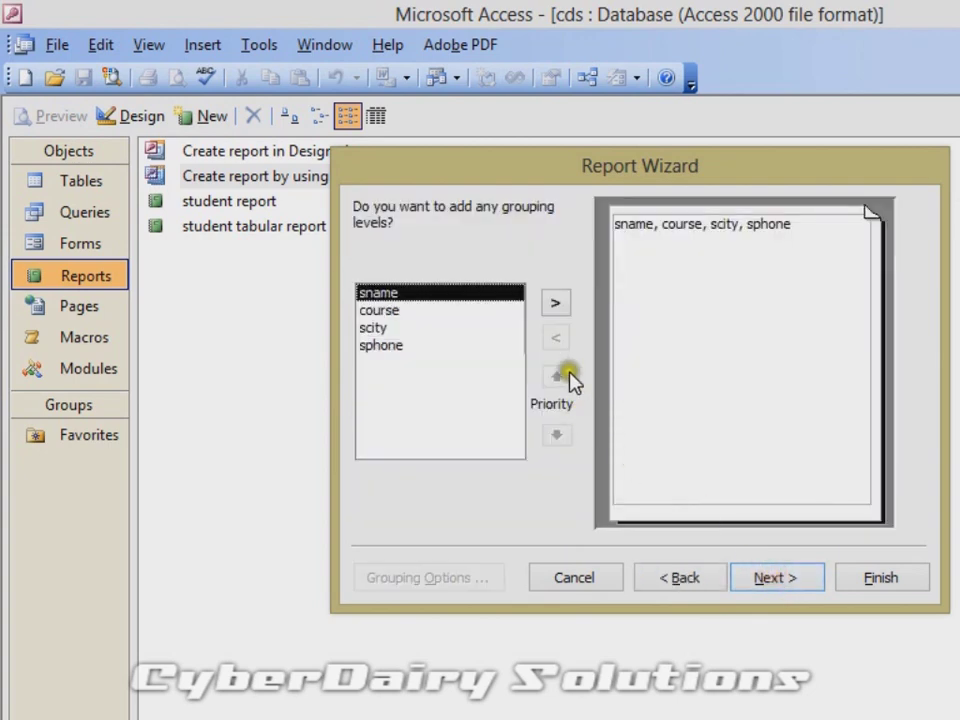
Skip the grouping levels, sort the records by sname in ascending order, and continue to the layout options
click(782, 580)
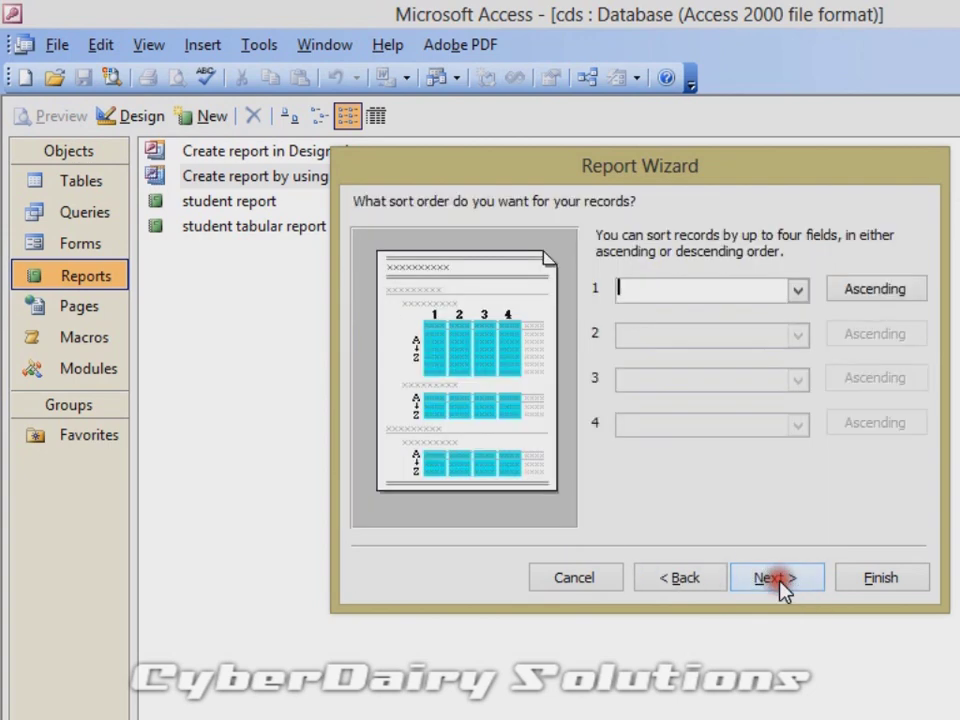
click(804, 290)
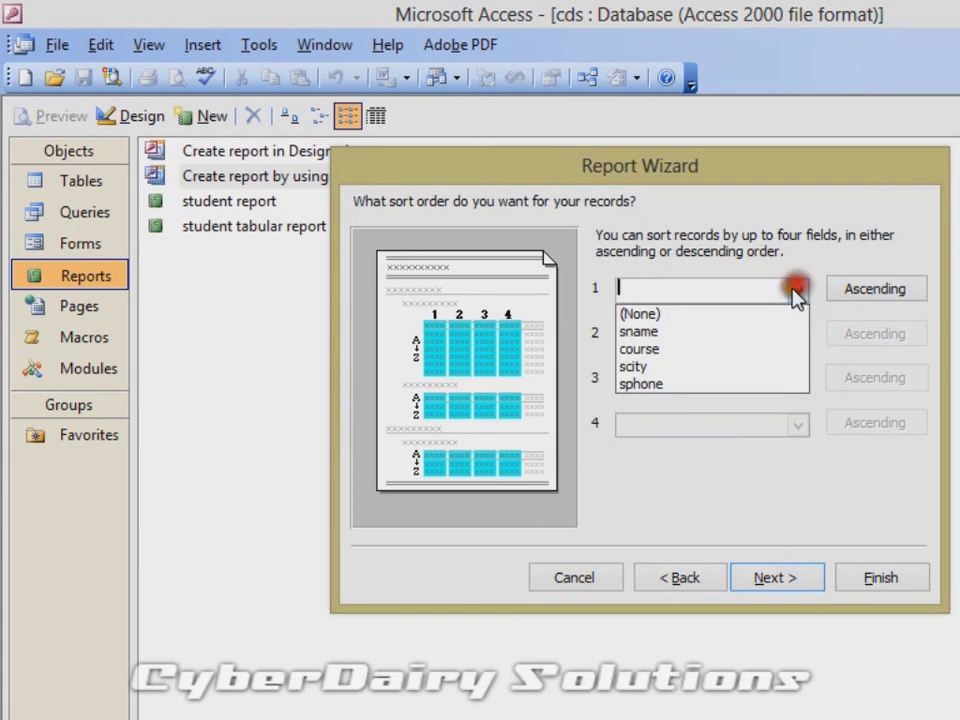
click(720, 331)
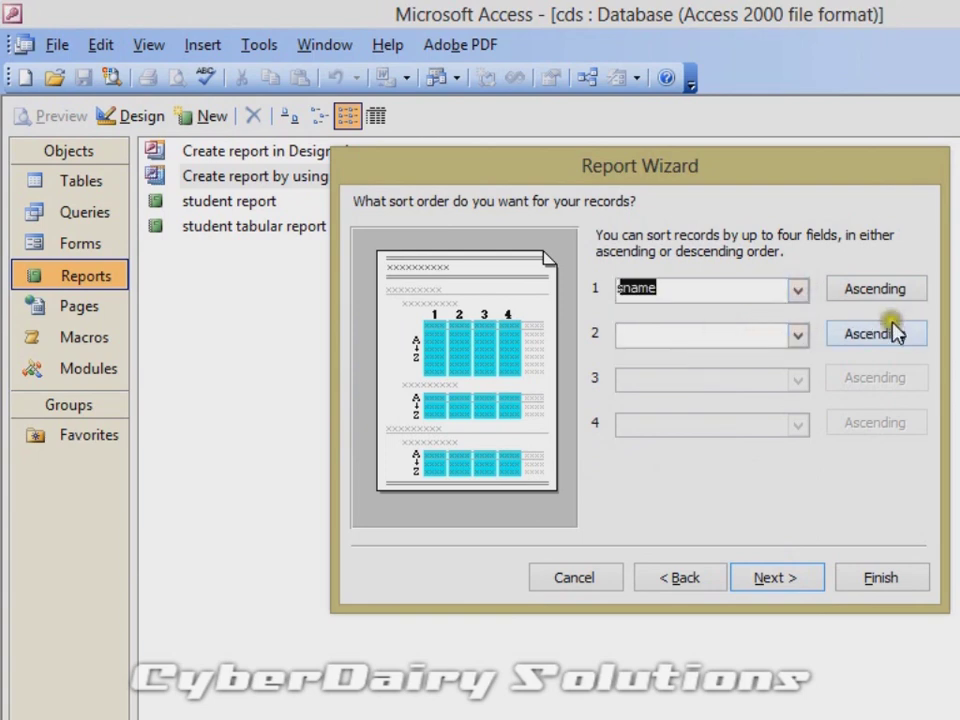
click(784, 579)
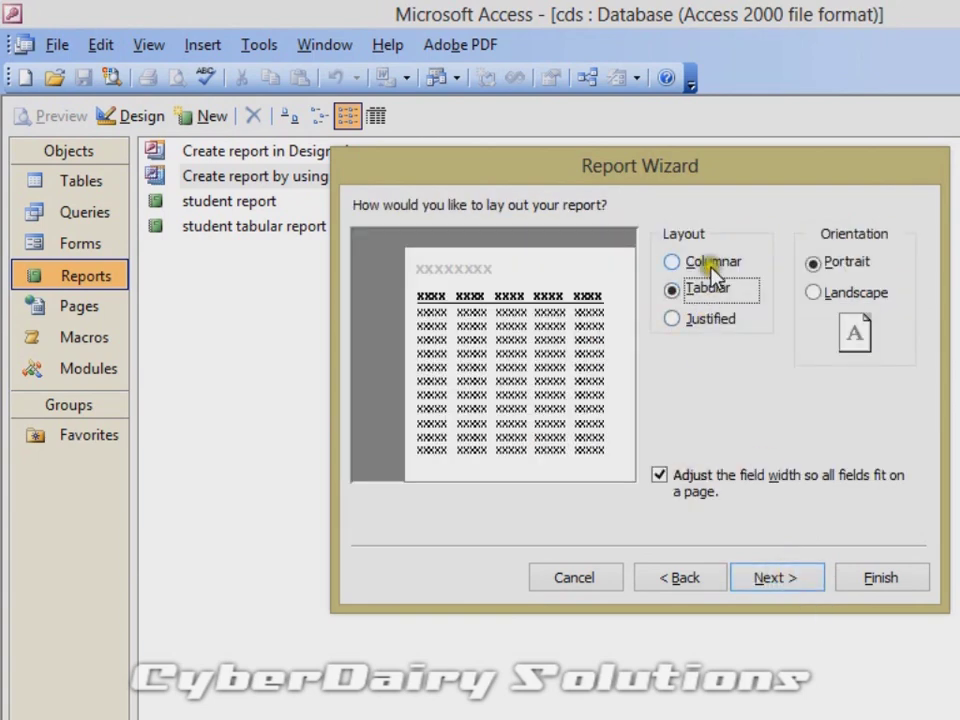
Compare the Columnar and Tabular layouts, choose Justified in Portrait orientation, and continue to the style options
click(672, 262)
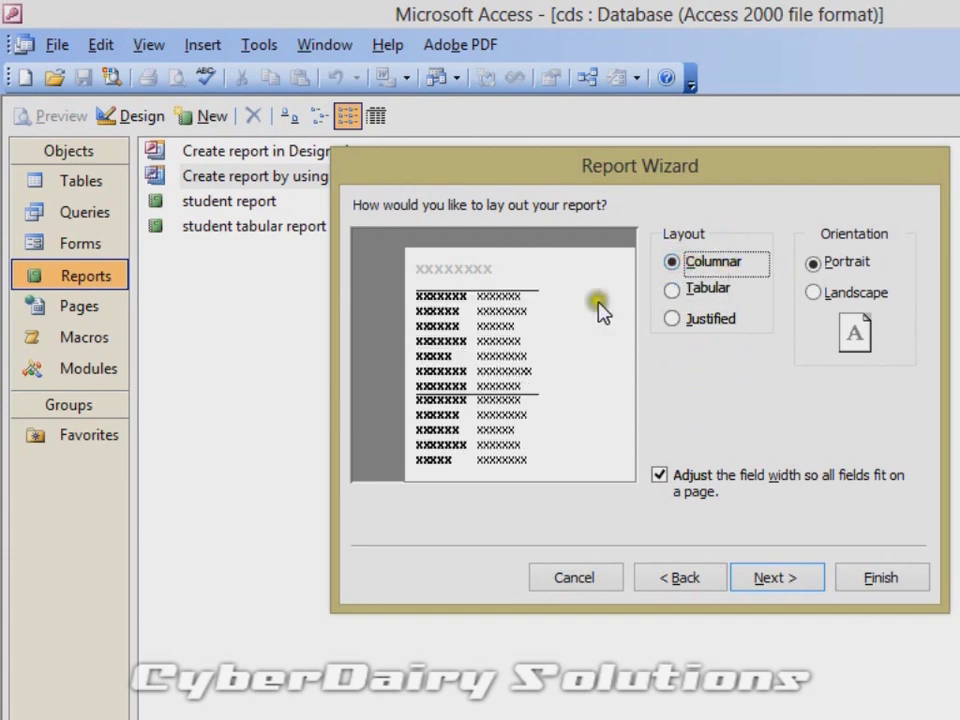
click(672, 289)
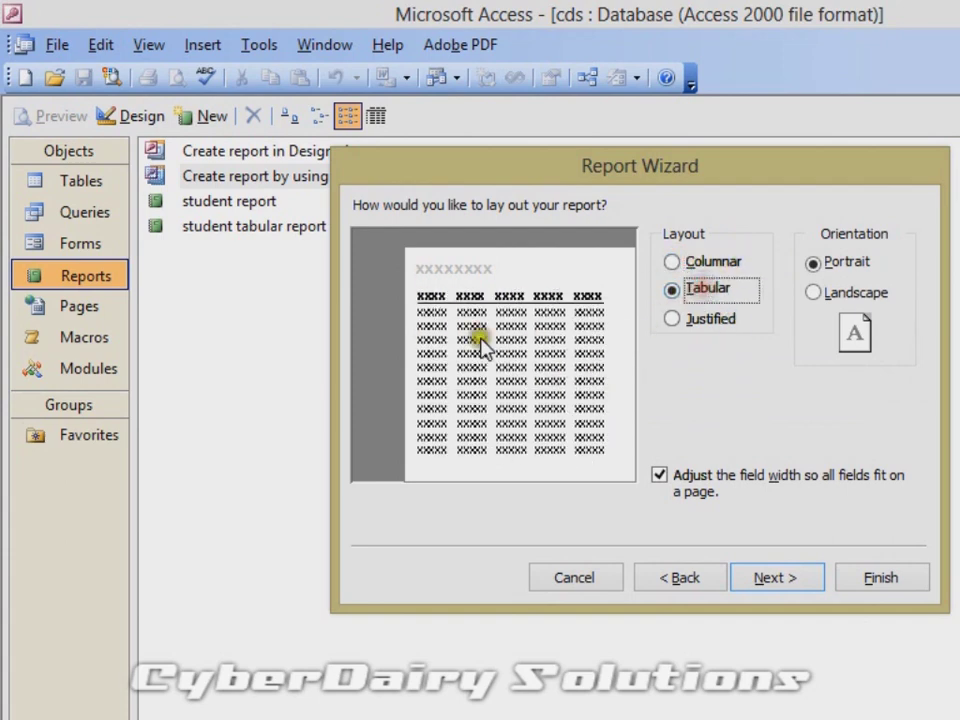
click(738, 320)
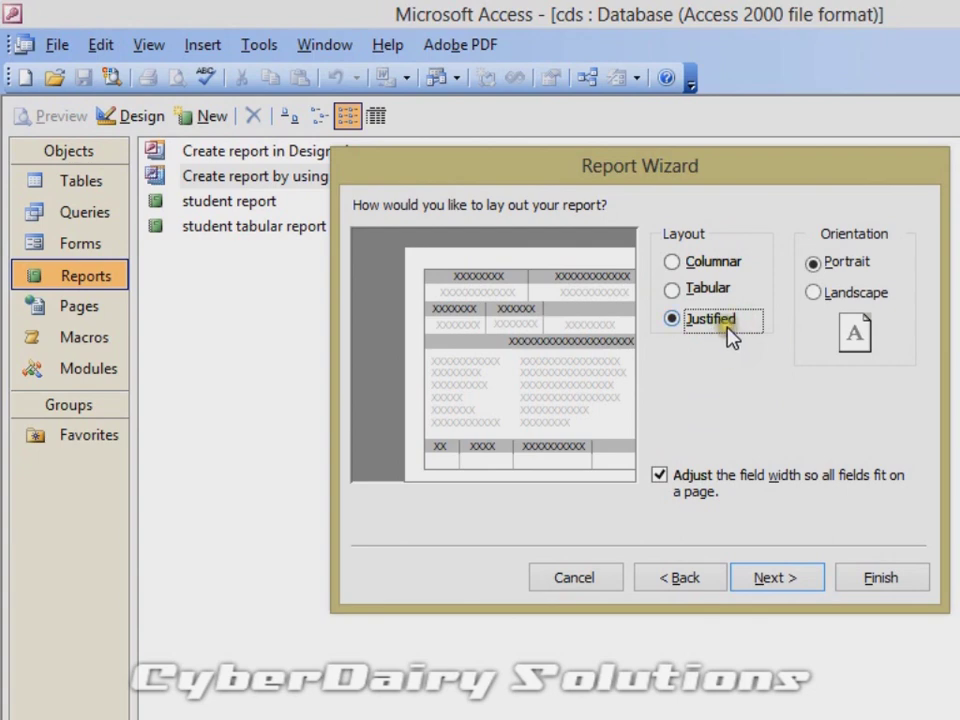
click(782, 579)
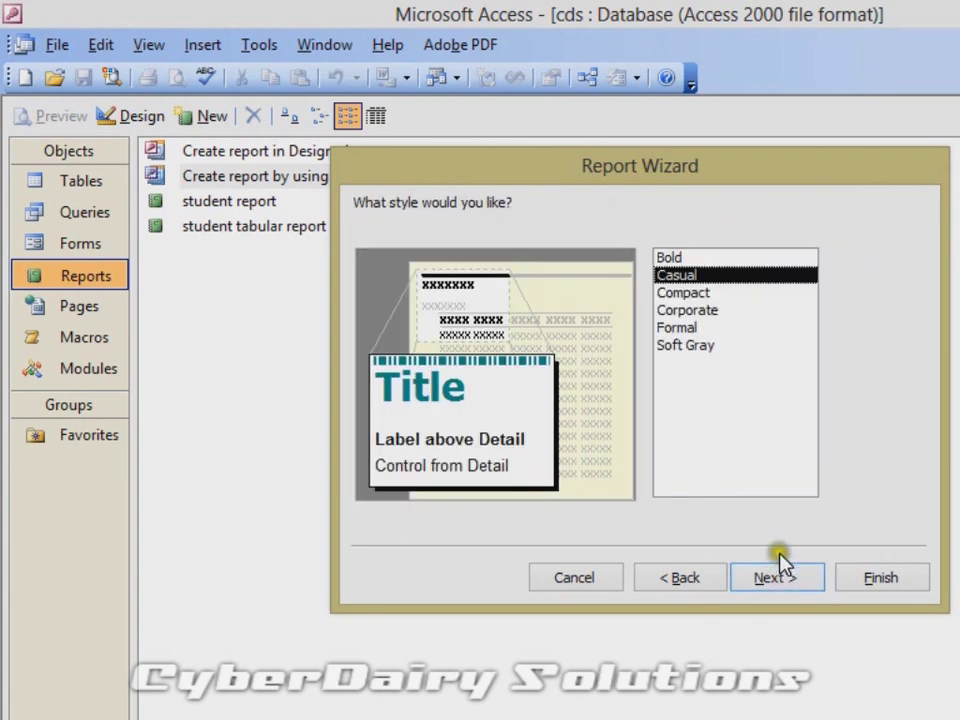
Apply the Bold style and finish the wizard with the report titled "student"
click(682, 258)
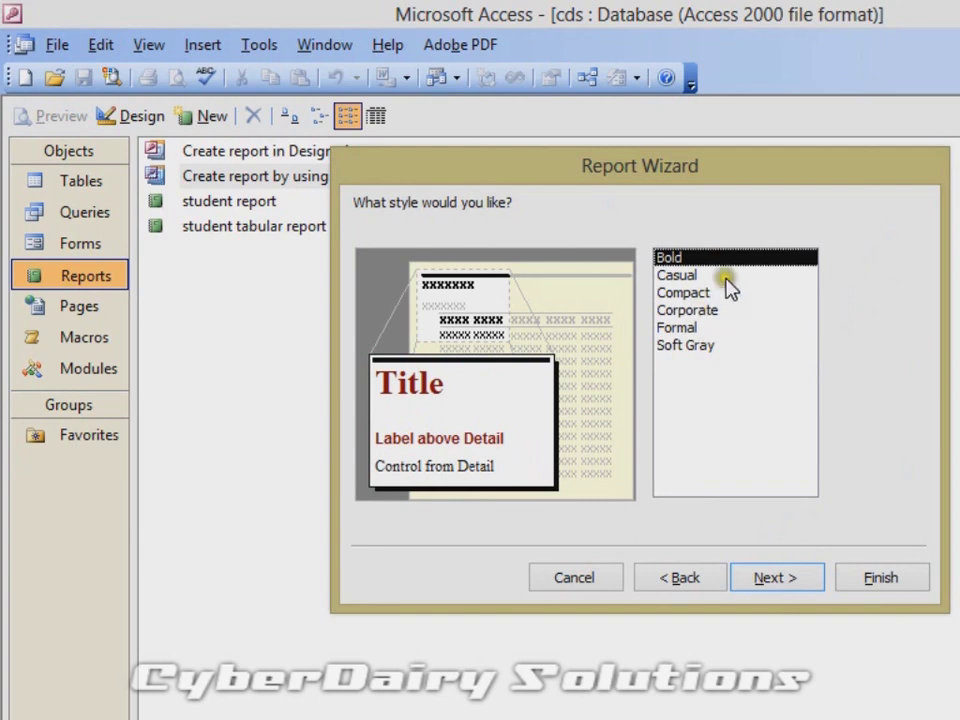
click(776, 580)
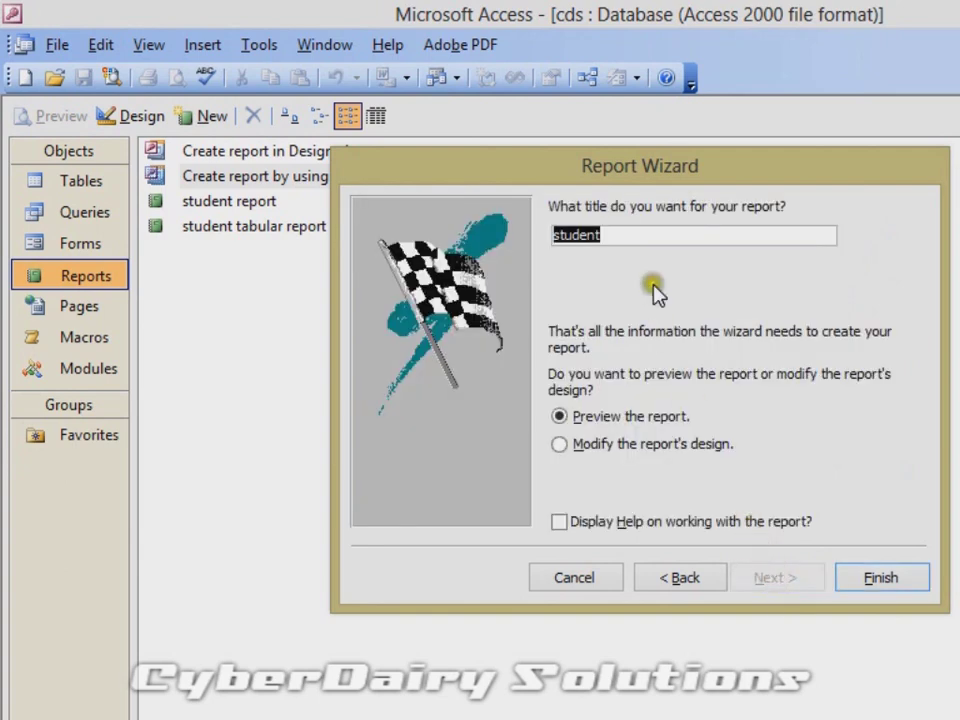
click(651, 235)
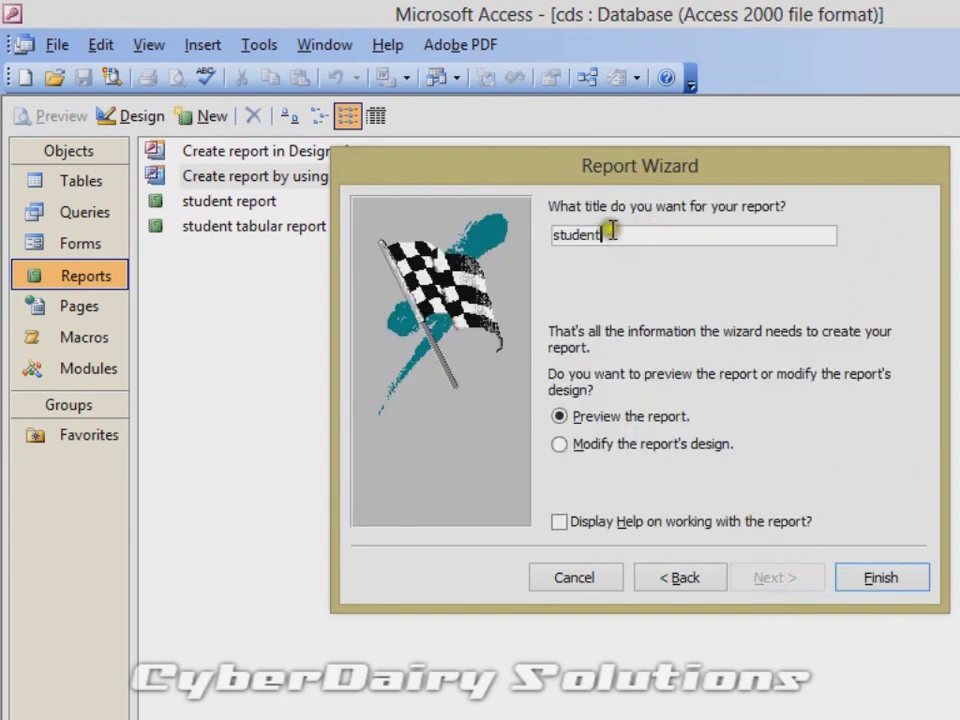
click(879, 578)
Examine the justified student report's preview at full-page and 100% zoom, and close the report
click(444, 396)
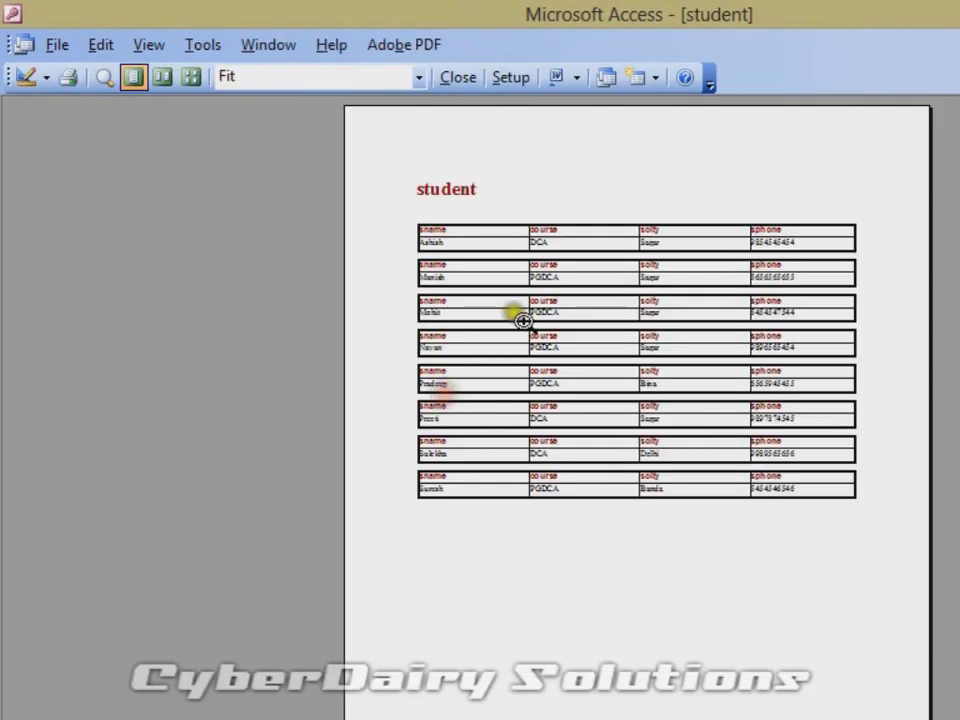
click(583, 215)
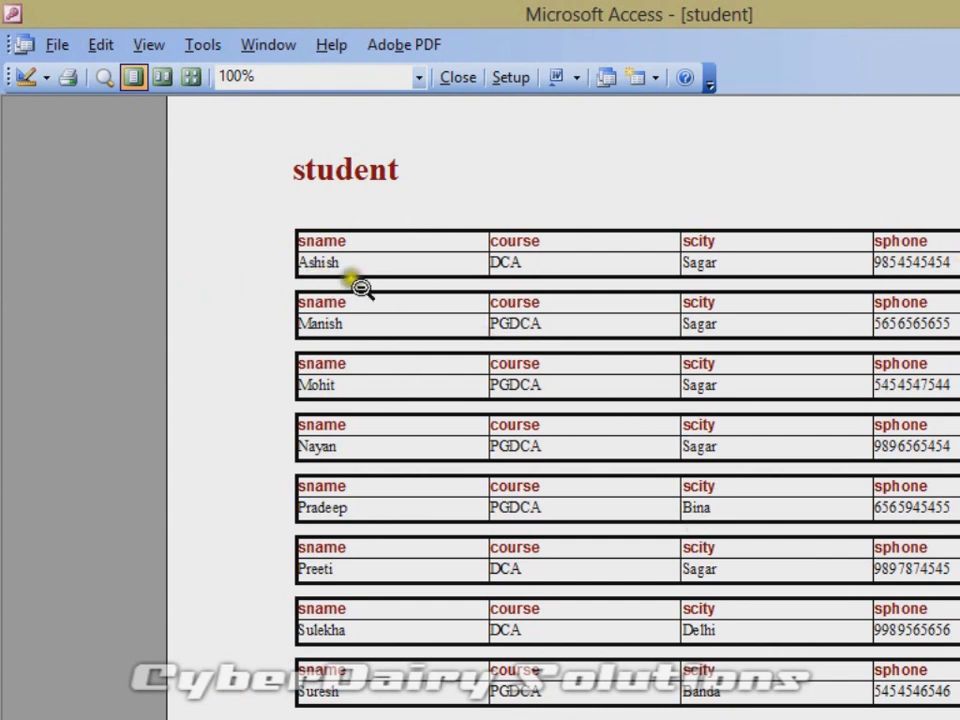
click(567, 247)
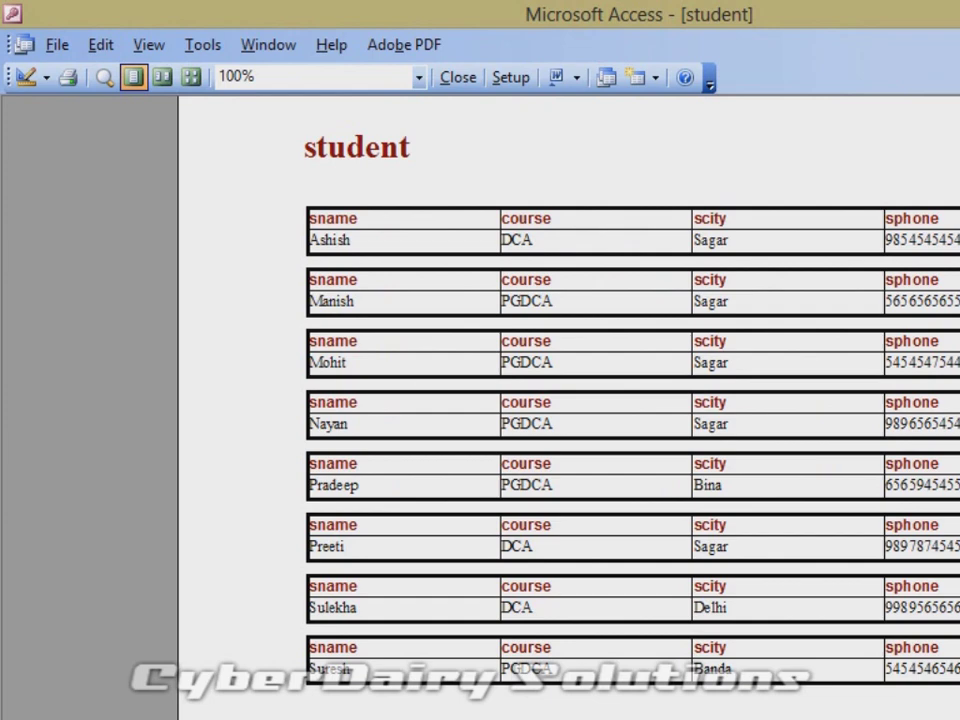
click(457, 78)
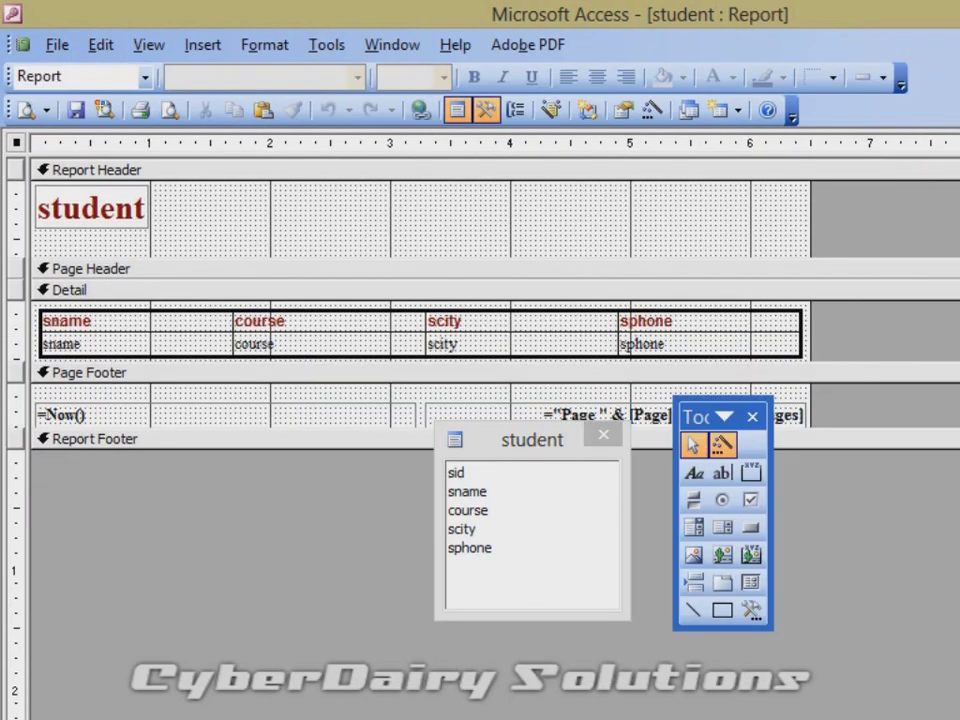
key(ctrl+w)
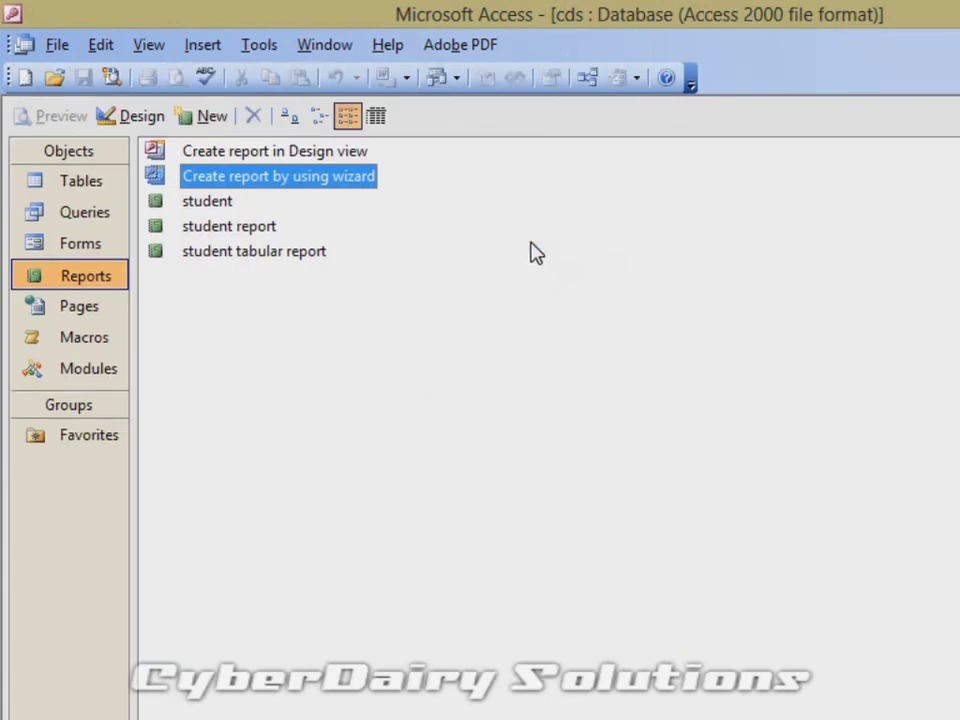